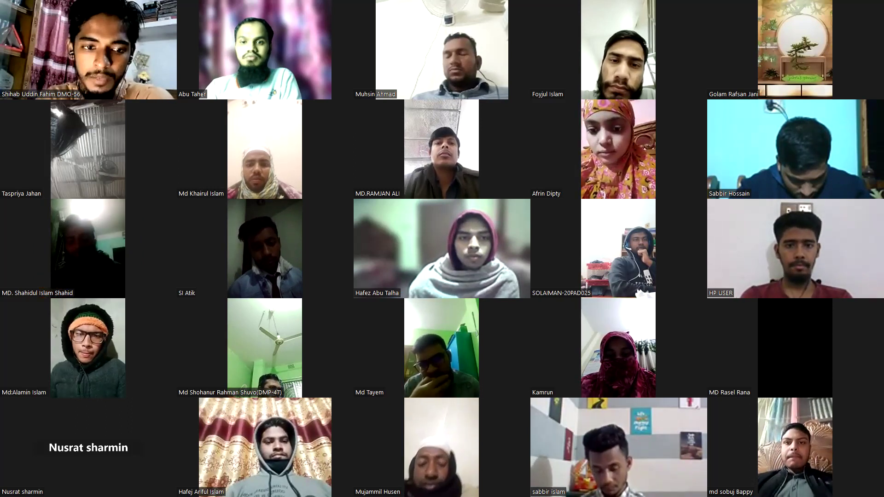
scroll(442, 249, "down", 3)
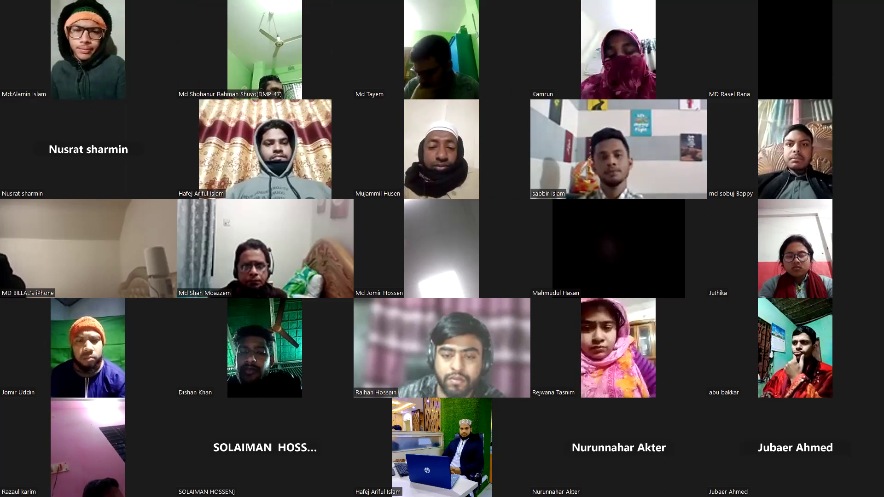
key("Page_Up")
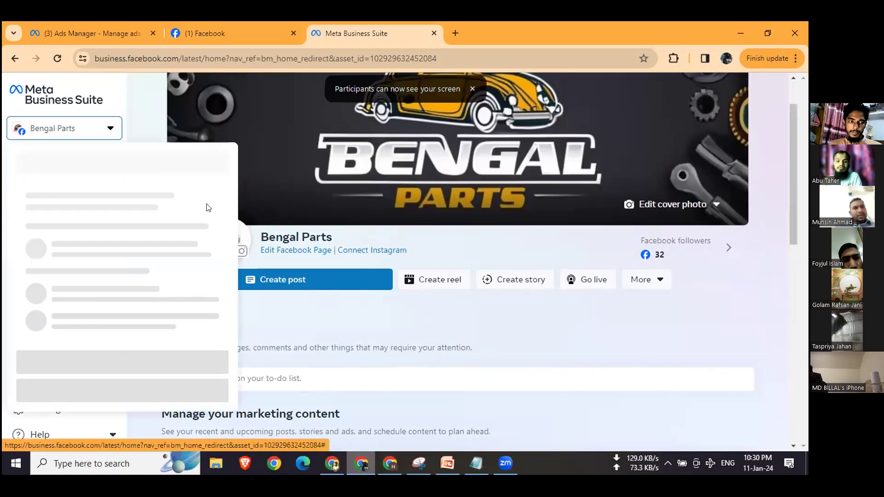
Step: Switch Meta Business Suite to the Trust Link It business account and close the unneeded Ads Manager and Facebook pages
scroll(211, 244, "down", 1)
scroll(209, 233, "up", 1)
left_click(208, 229)
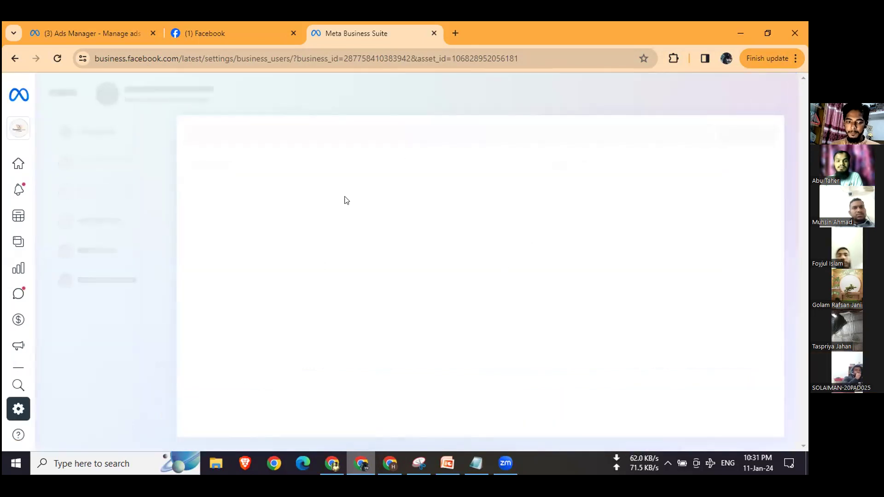
left_click(150, 32)
left_click(154, 29)
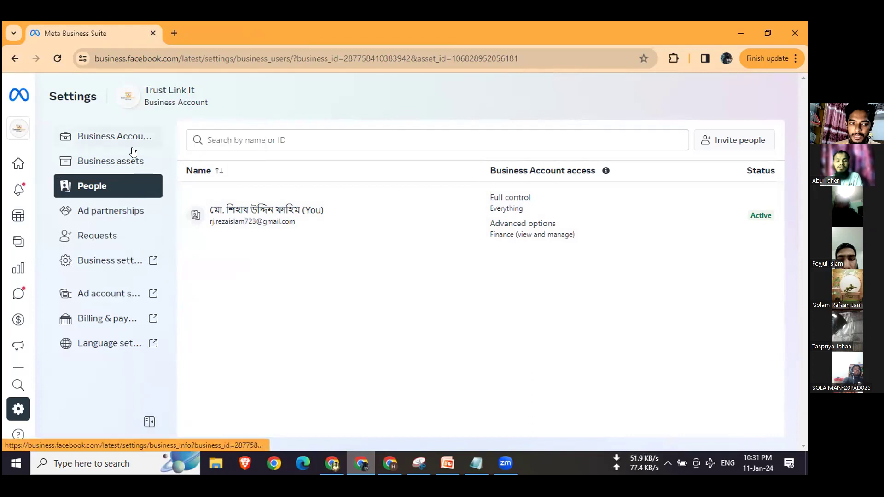
Step: Open the Pages list in Trust Link It's Business settings and view the options for adding a Page
left_click(130, 259)
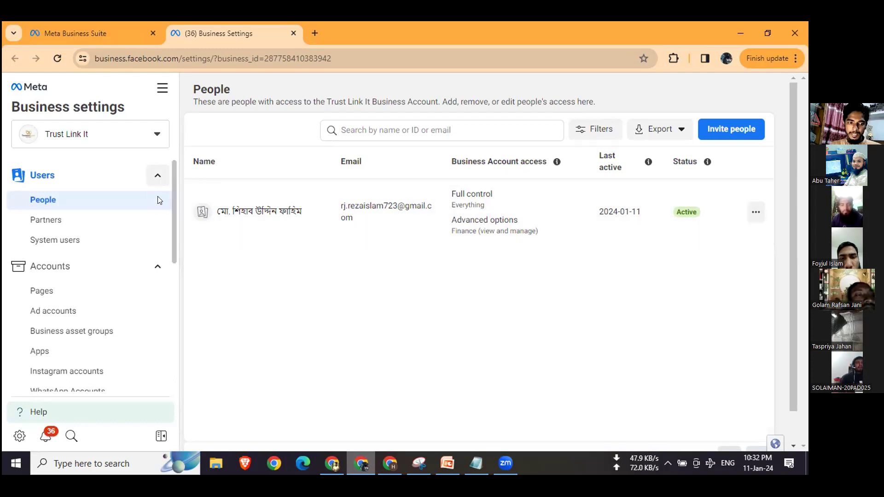
left_click(110, 297)
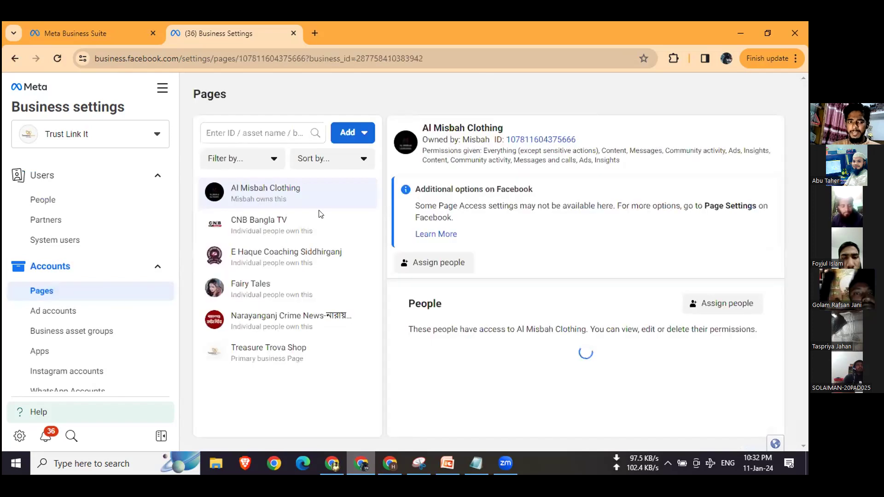
left_click(357, 133)
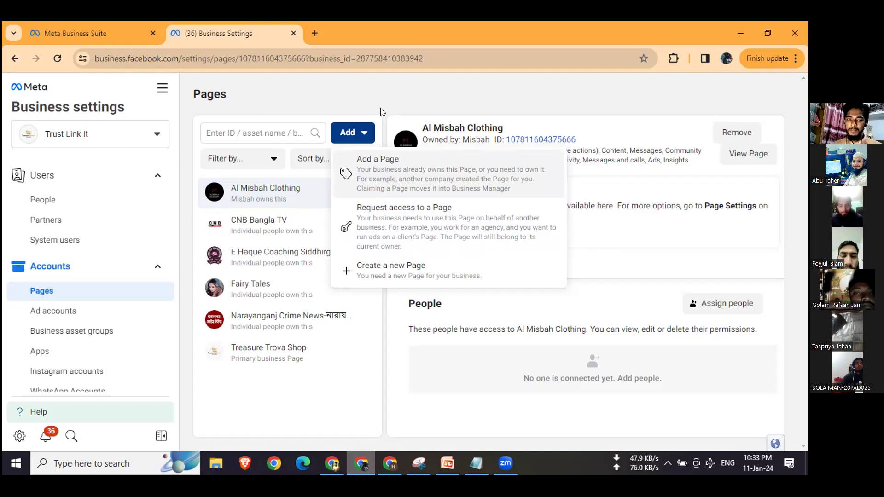
left_click(128, 152)
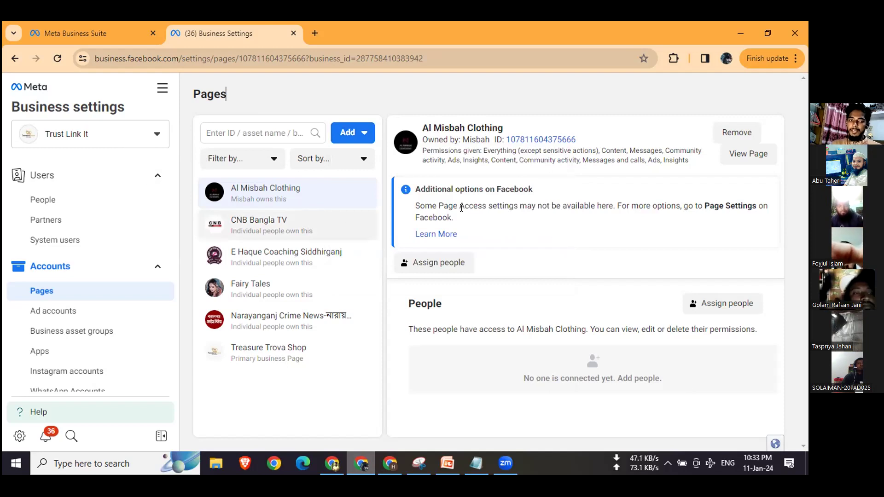
Step: Switch to the PowerPoint presentation and highlight the word "Promotion" in the first slide's title
key("alt+Tab")
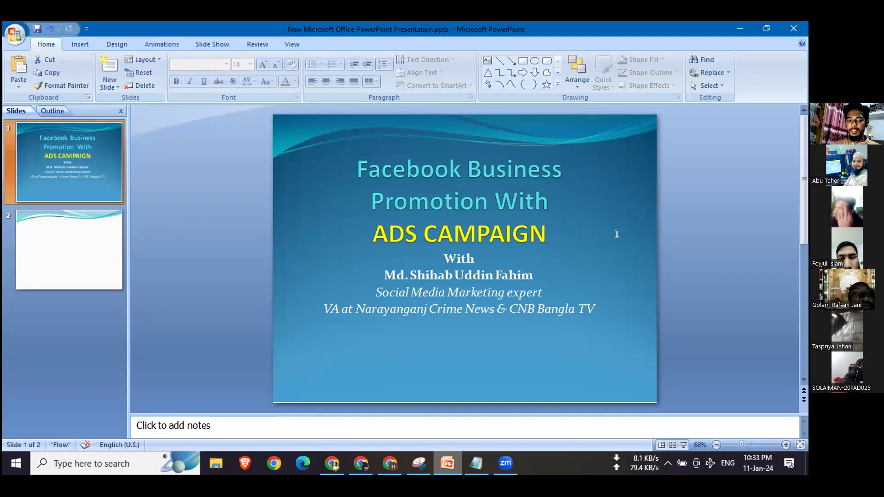
triple_click(542, 244)
double_click(431, 202)
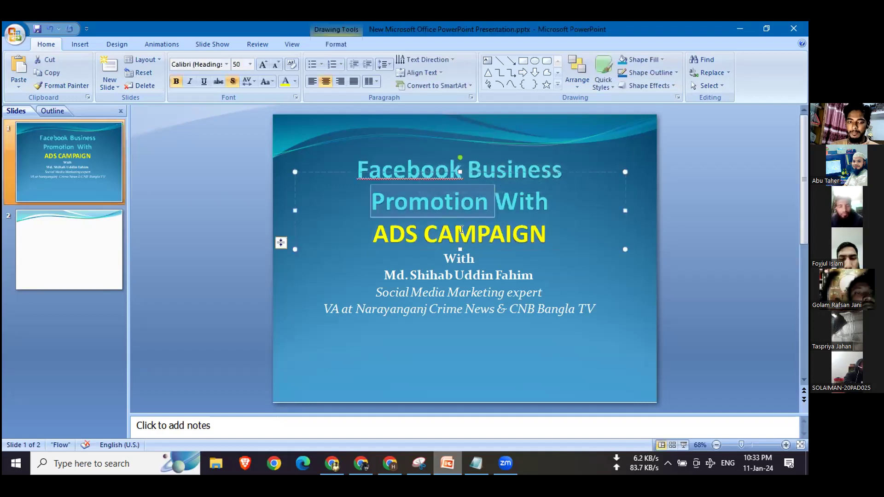
Step: Return to Business settings in the browser and open Ads Manager for Trust Link It
key("alt+Tab")
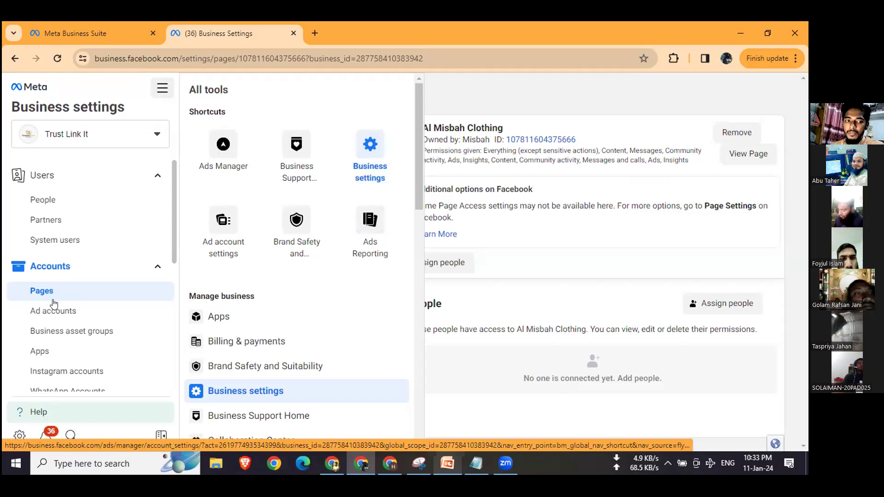
left_click(224, 152)
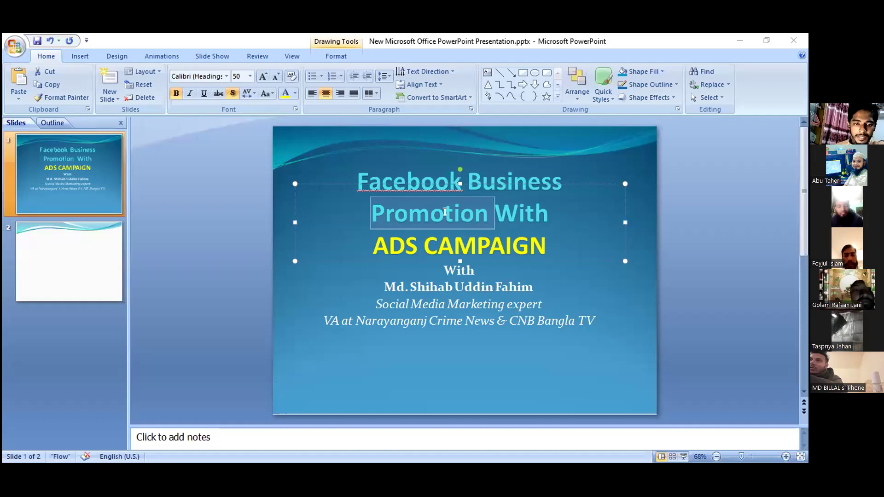
Step: Point out the "ADS CAMPAIGN" line of the title on the first PowerPoint slide
left_click(452, 203)
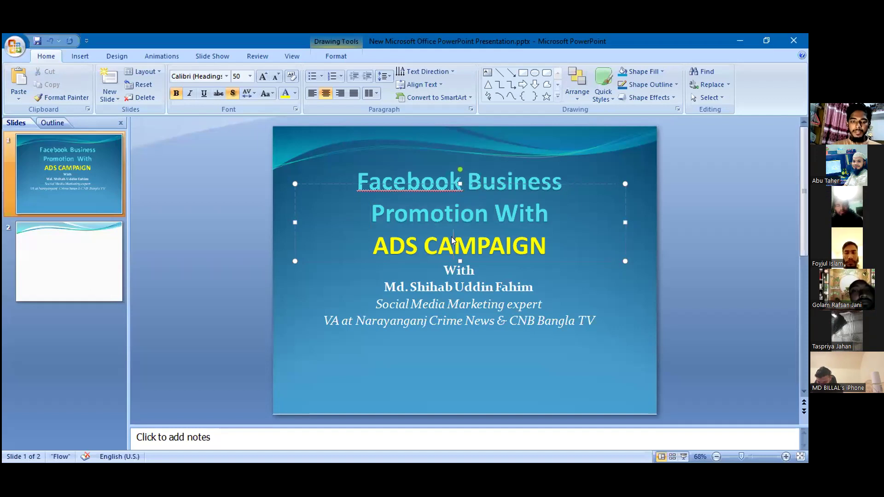
double_click(452, 240)
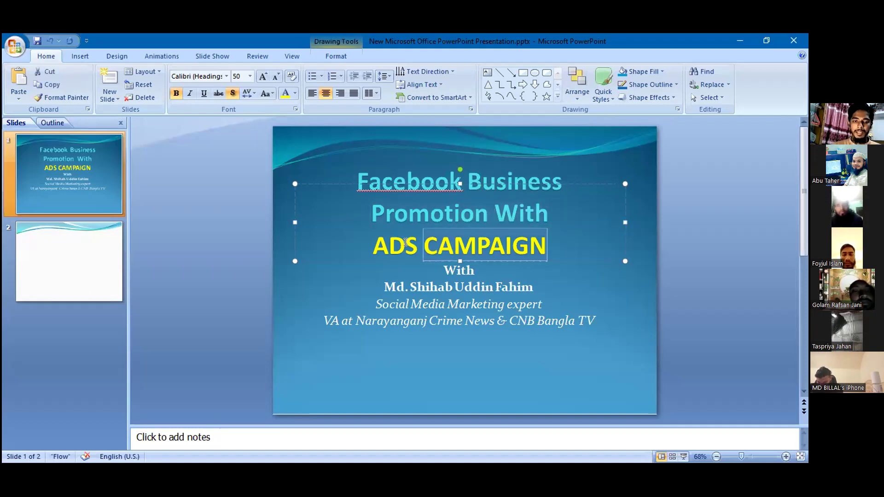
left_click(406, 242)
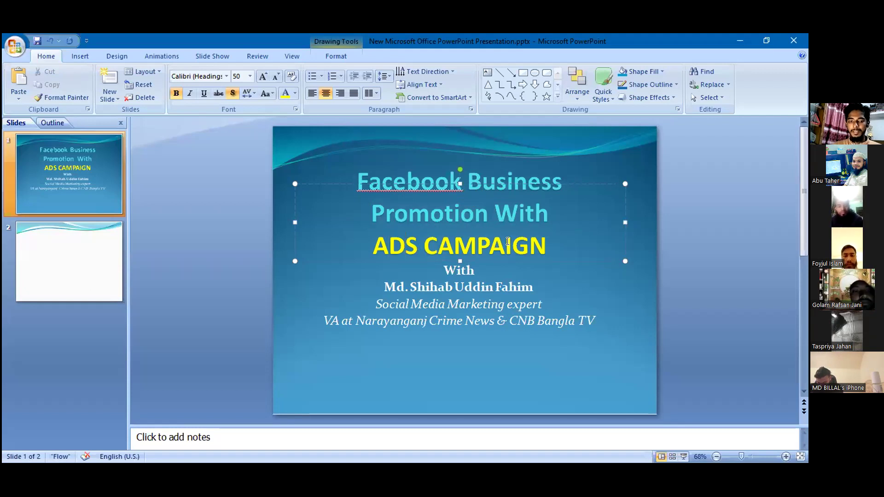
left_click_drag(501, 245, 440, 357)
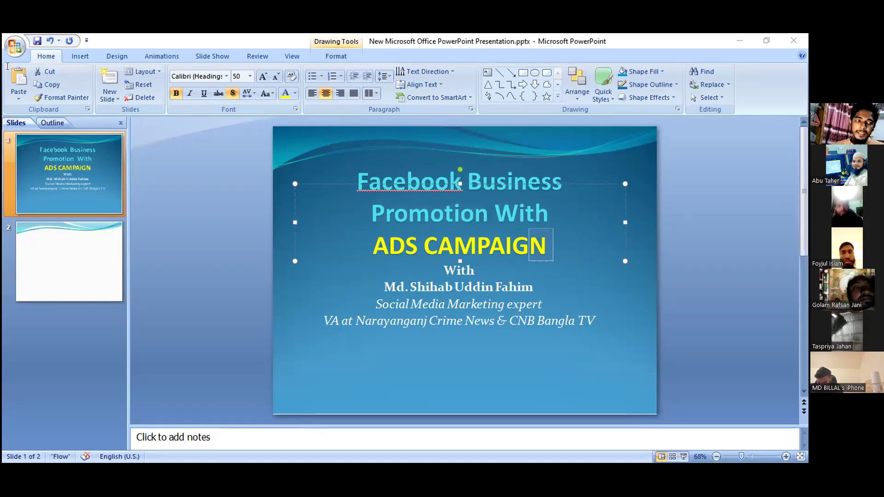
Step: Switch to Facebook.txt in Notepad and point out the Boosting, Promote and Ads Campaign headings
left_click_drag(5, 64, 39, 79)
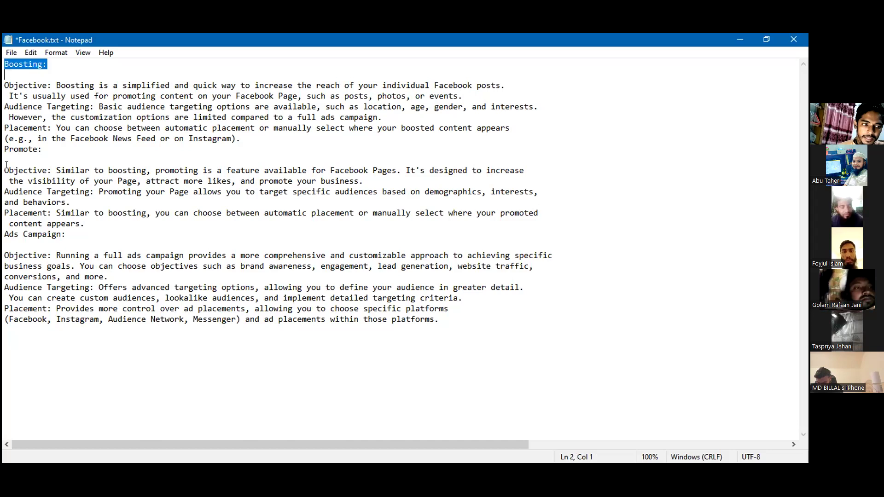
key("Up")
key("shift+Right")
key("shift+Right")
key("shift+Right")
key("shift+Right")
key("shift+Right")
key("shift+Right")
key("shift+Right")
key("shift+Right")
key("shift+Right")
left_click(27, 149)
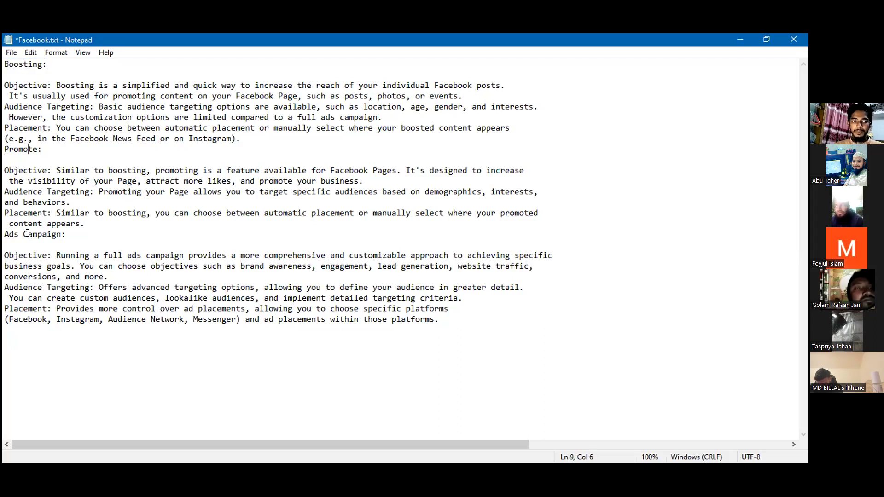
left_click(29, 234)
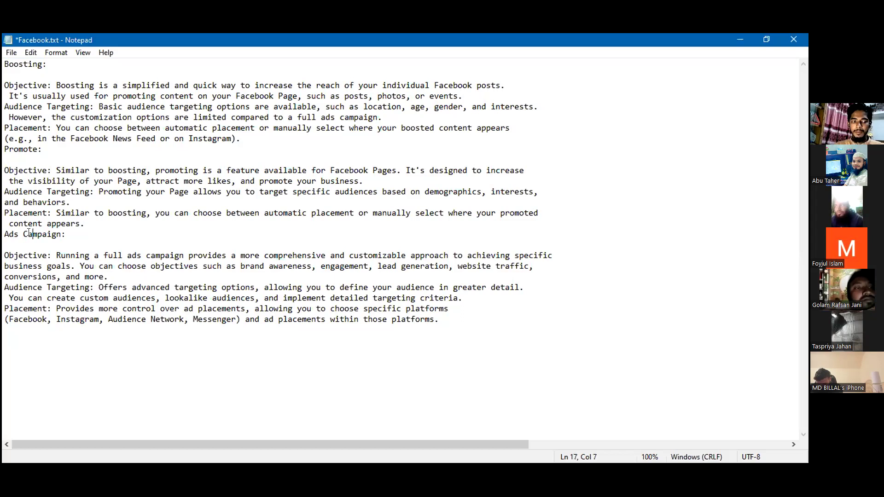
double_click(29, 234)
left_click(28, 234)
Step: Compare the Boosting notes with the Ads Campaign heading, highlighting the Boosting heading in Facebook.txt
left_click_drag(4, 64, 61, 128)
key("Down")
key("Down")
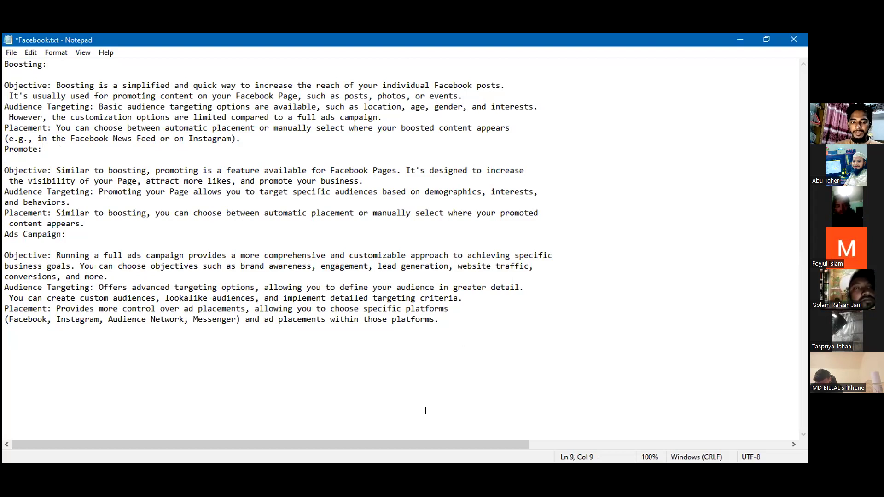
double_click(22, 235)
left_click(22, 236)
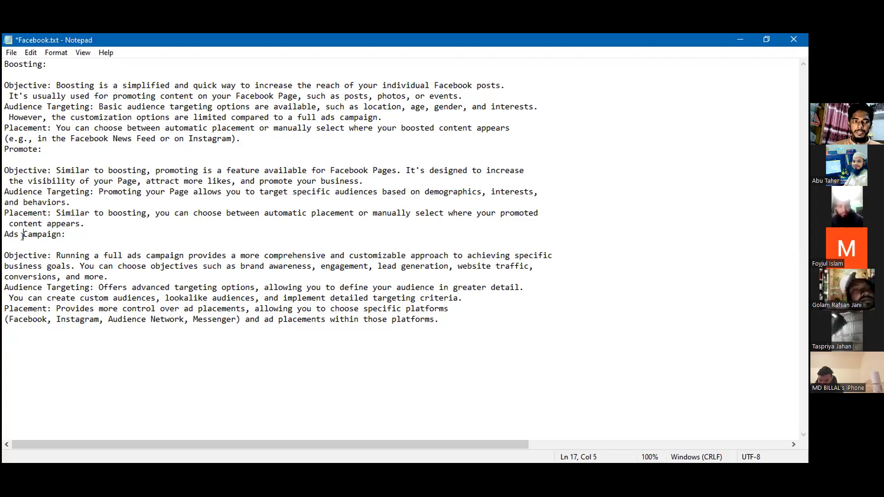
left_click(28, 64)
double_click(27, 64)
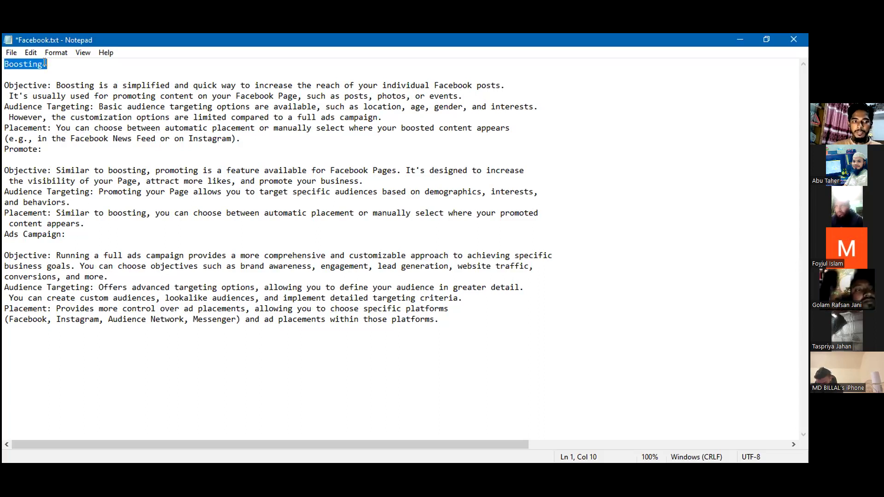
left_click(29, 128)
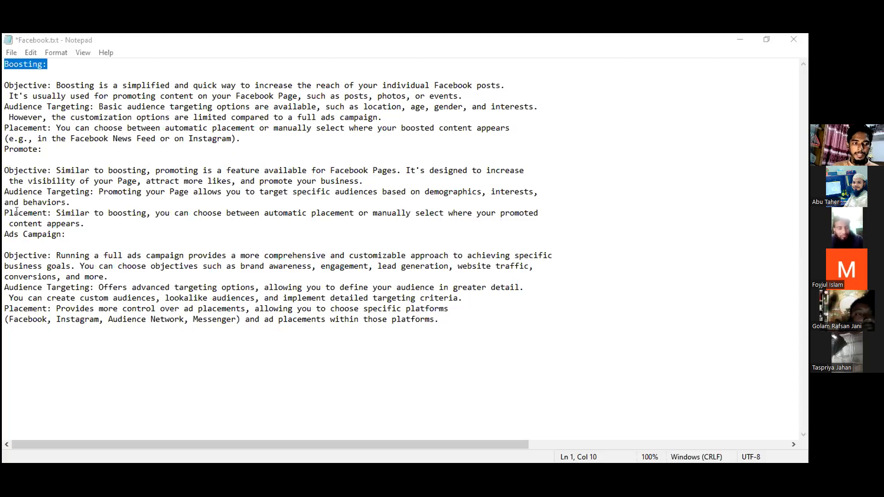
Step: Examine the Promote section of the notes, covering its Audience Targeting, Placement and Objective entries
left_click(17, 211)
left_click_drag(5, 212, 52, 191)
left_click(65, 191)
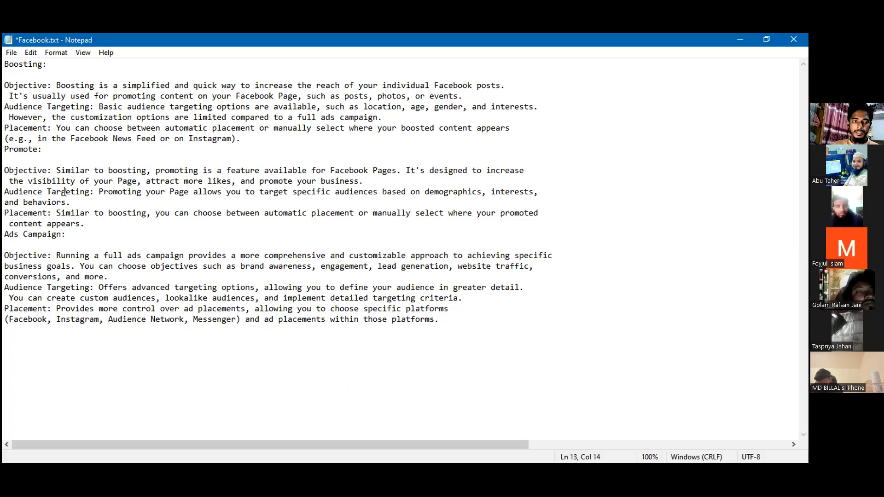
double_click(64, 191)
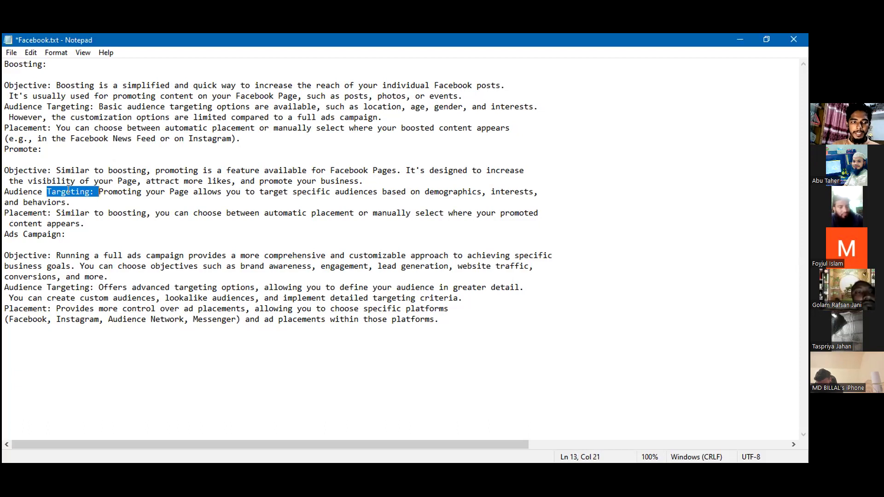
left_click(41, 192)
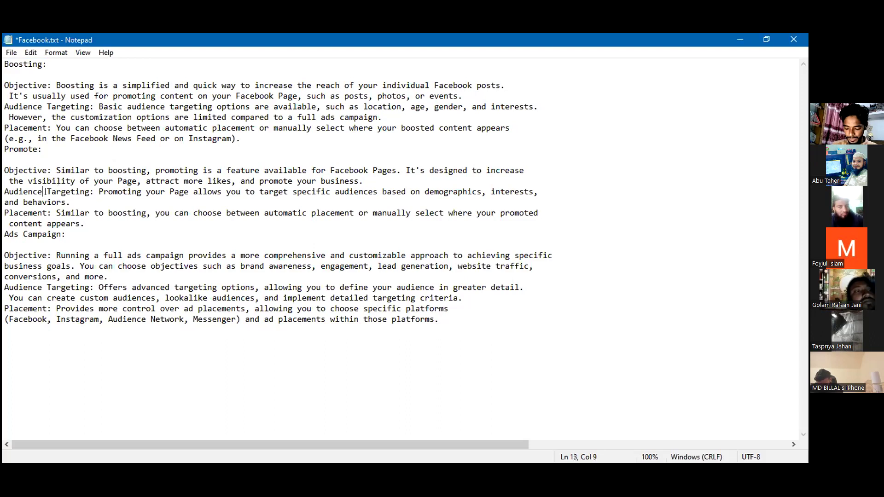
double_click(21, 224)
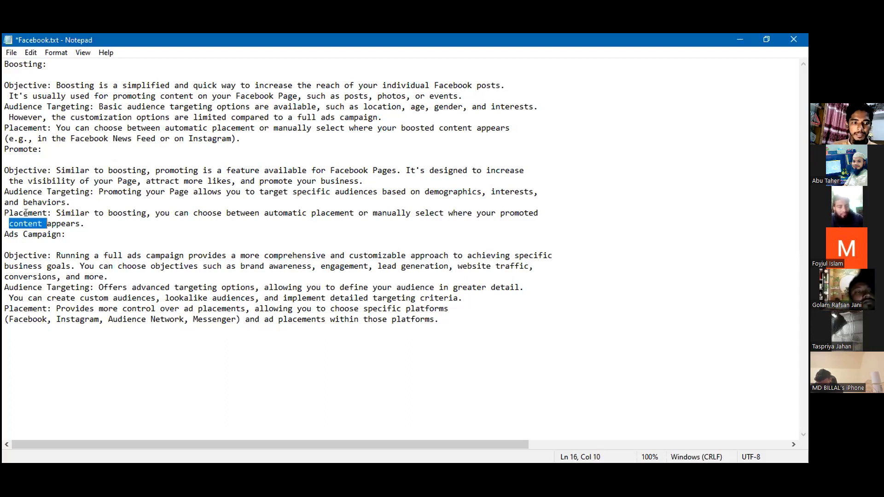
double_click(35, 213)
left_click_drag(7, 150, 37, 150)
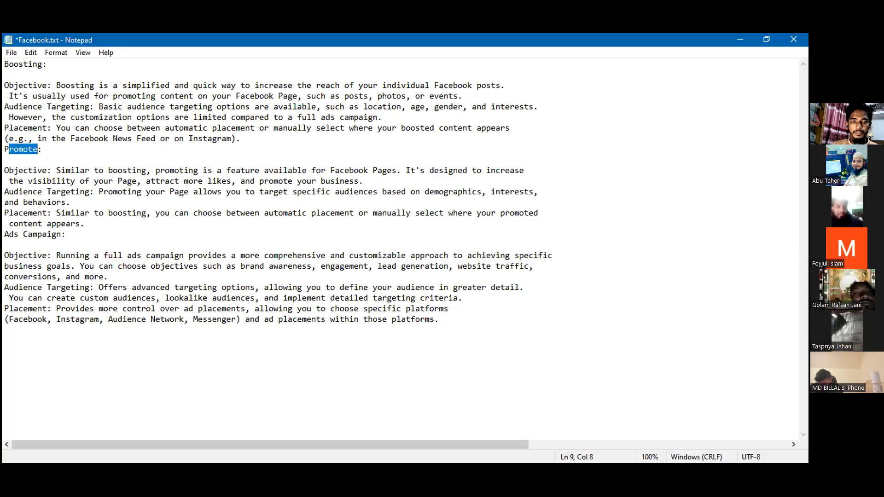
key("alt+Tab")
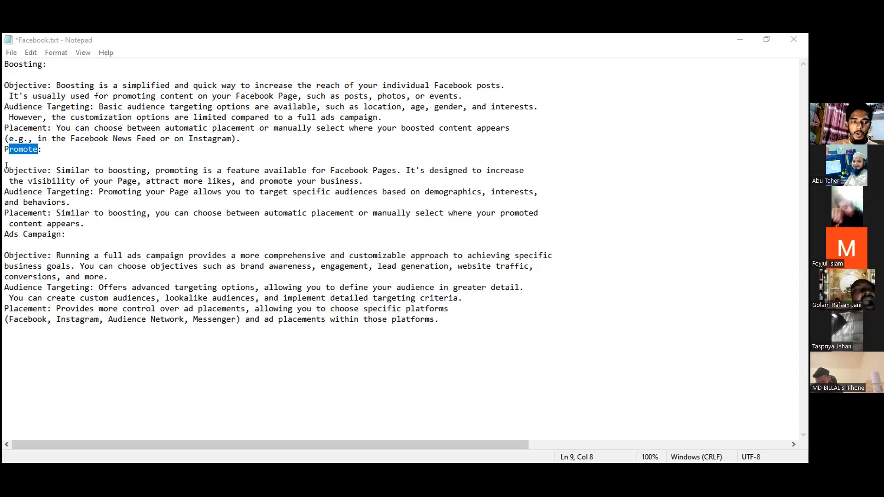
left_click(29, 170)
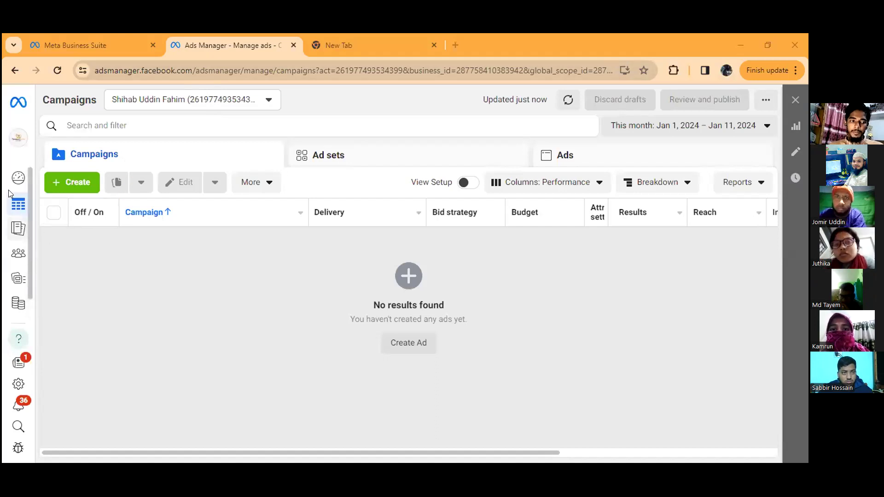
Step: Switch to Ads Manager in the browser, start a new campaign and look over the available campaign objectives
mouse_move(55, 178)
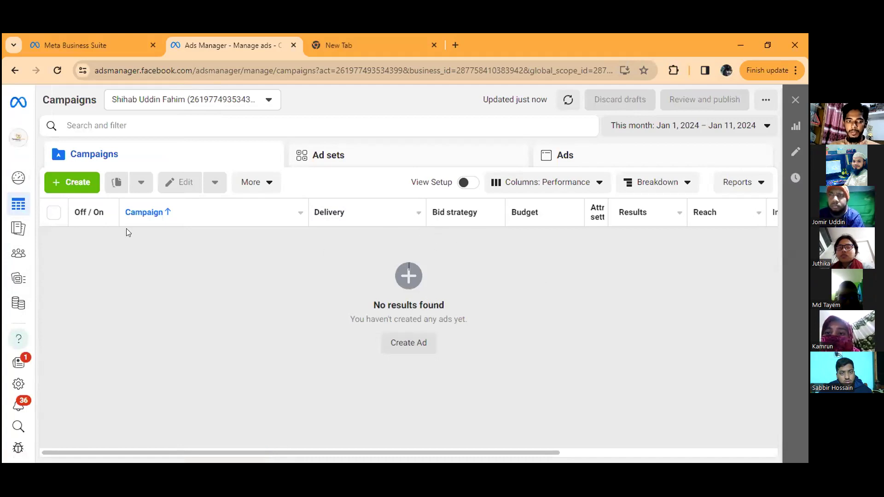
mouse_move(18, 306)
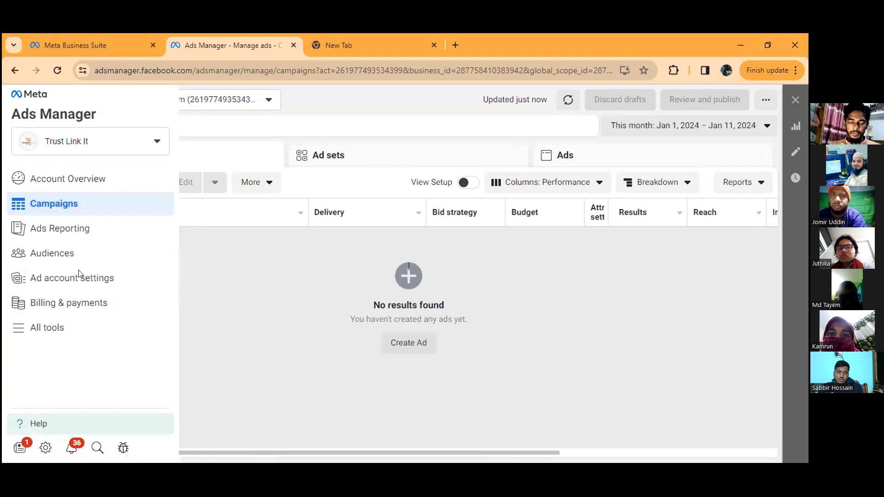
mouse_move(50, 304)
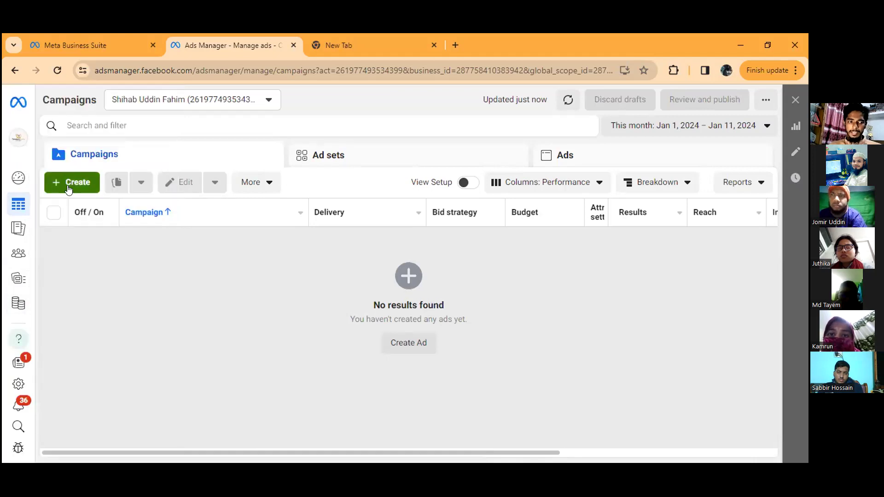
left_click(69, 182)
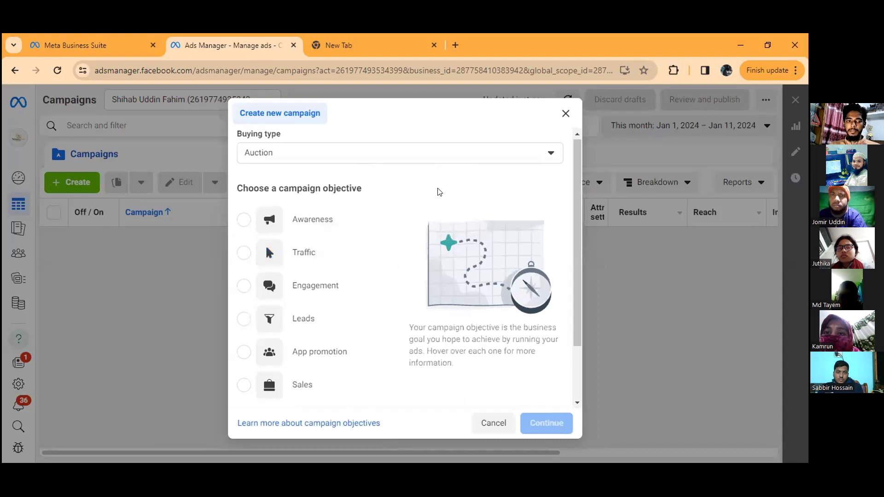
scroll(428, 193, "down", 1)
scroll(405, 164, "up", 1)
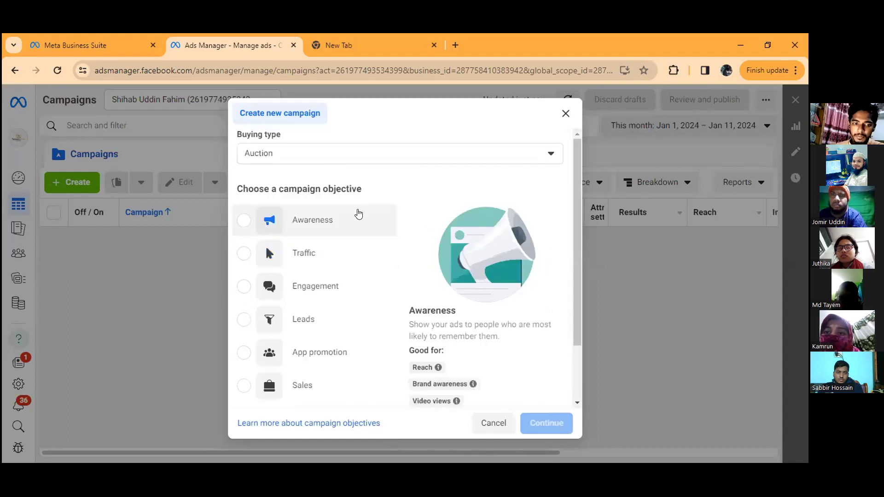
Step: Choose the Awareness campaign objective and read what its Brand awareness and Video views uses mean
mouse_move(325, 219)
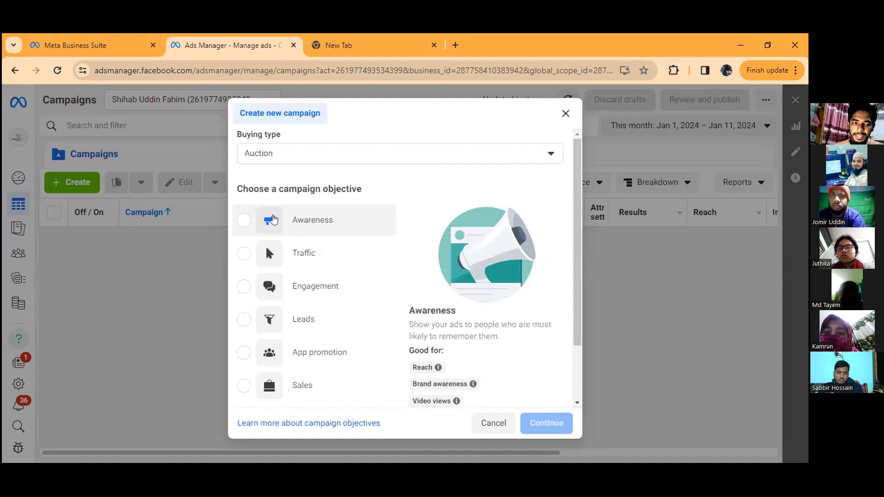
mouse_move(328, 266)
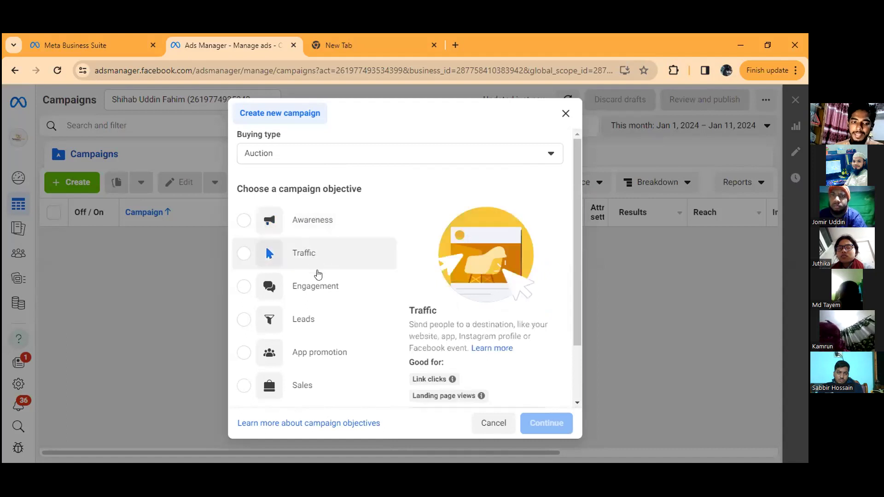
scroll(322, 270, "down", 1)
mouse_move(318, 301)
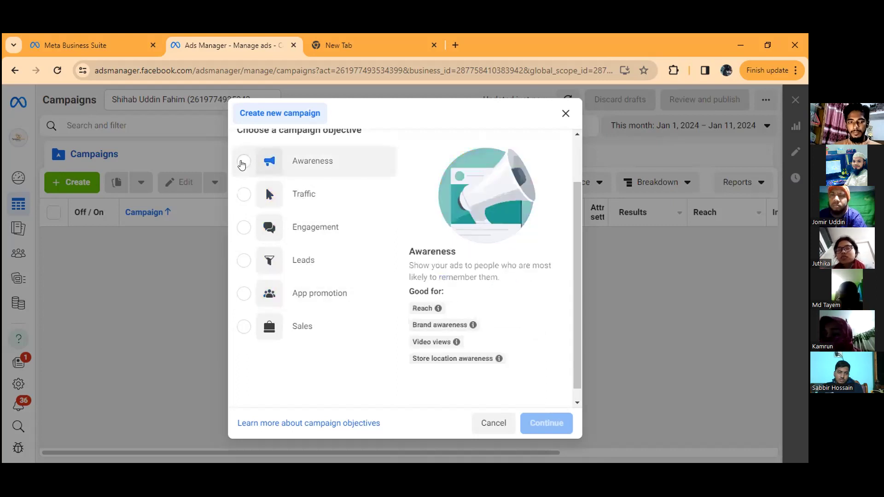
left_click(242, 165)
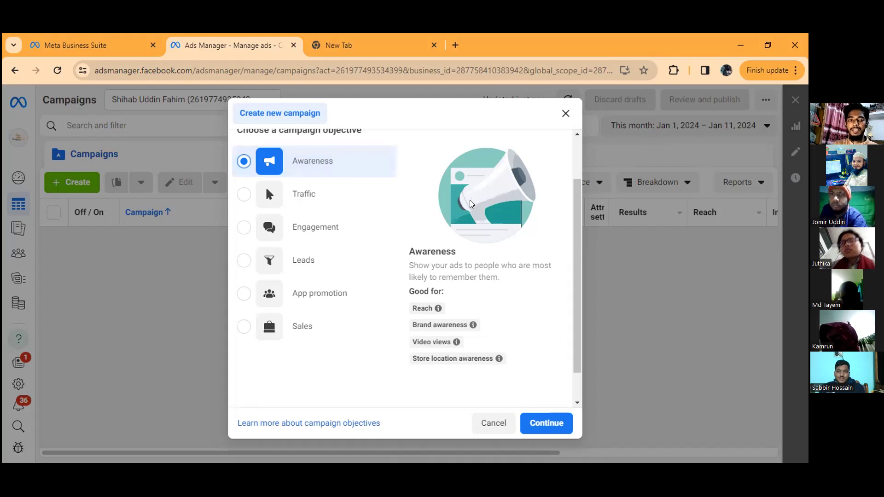
mouse_move(419, 314)
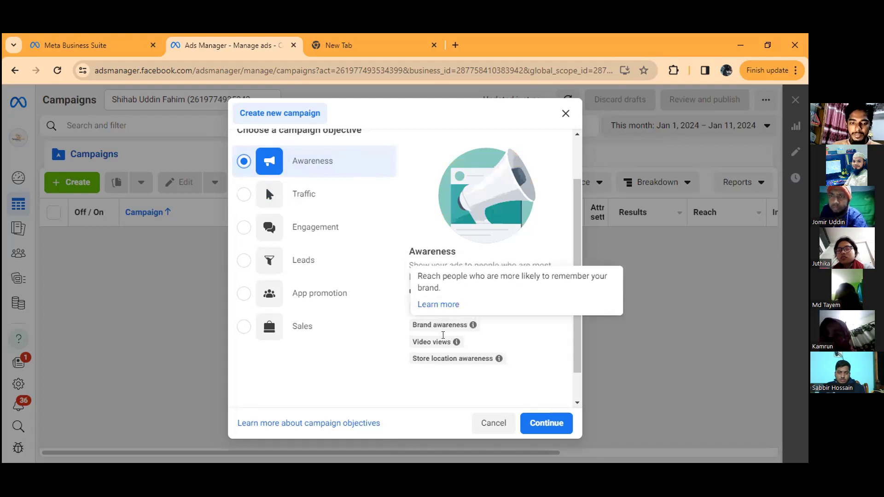
mouse_move(438, 341)
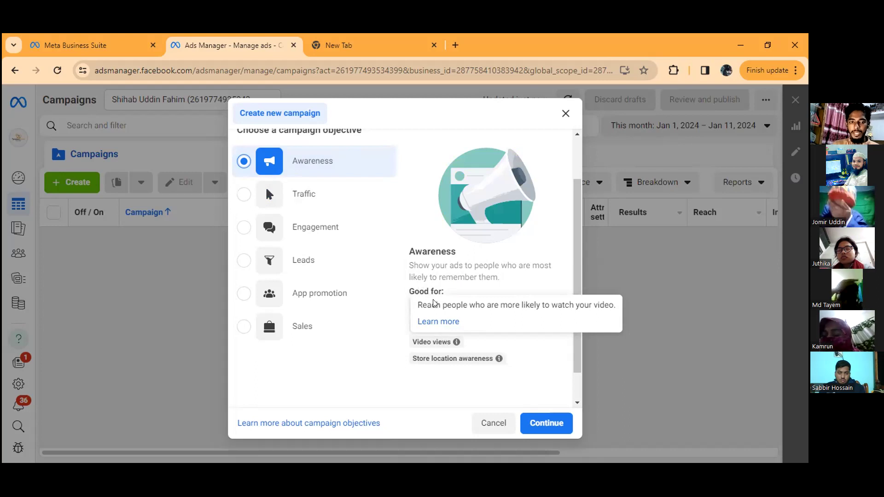
mouse_move(456, 359)
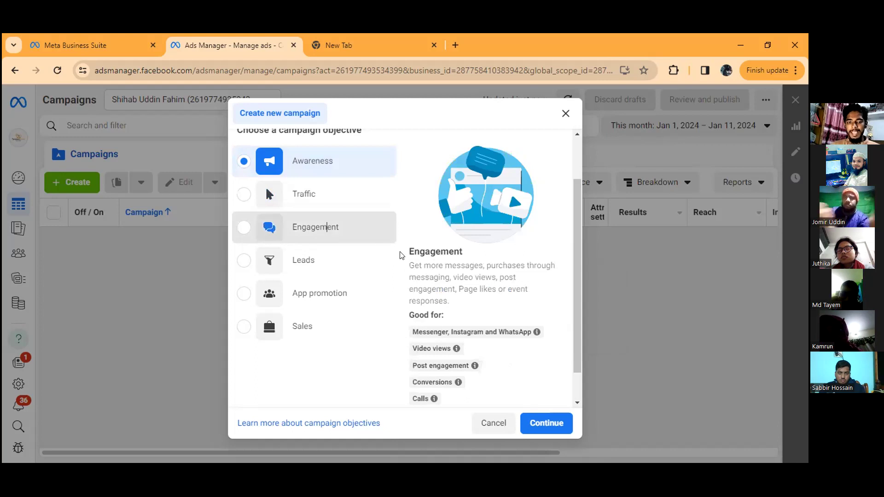
Step: Switch the campaign objective to Engagement and review the uses it is good for, such as Messenger, Instagram and WhatsApp
left_click(392, 237)
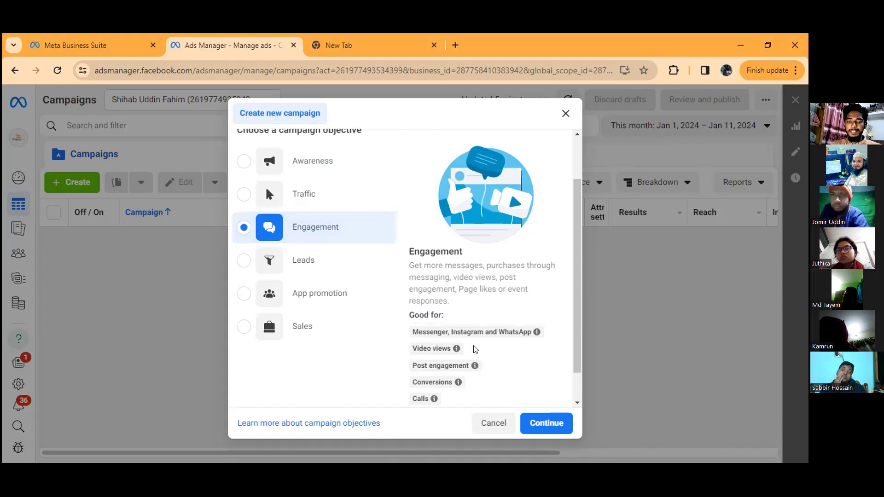
mouse_move(504, 332)
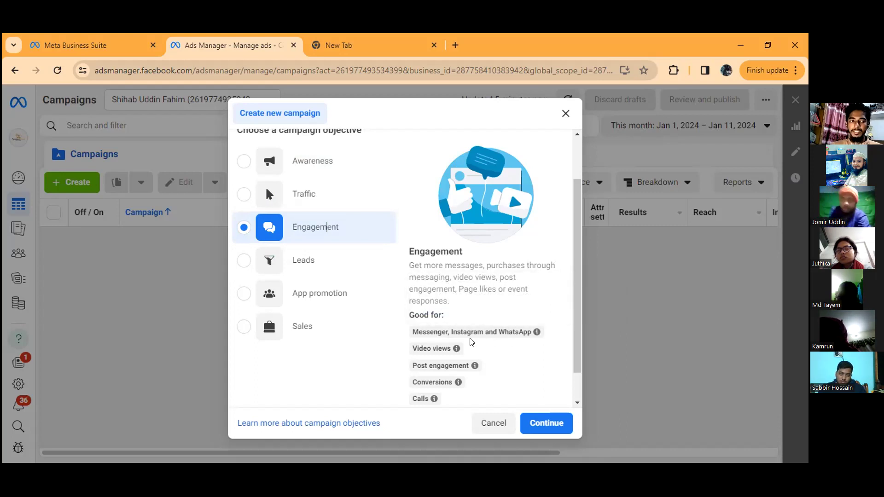
mouse_move(463, 332)
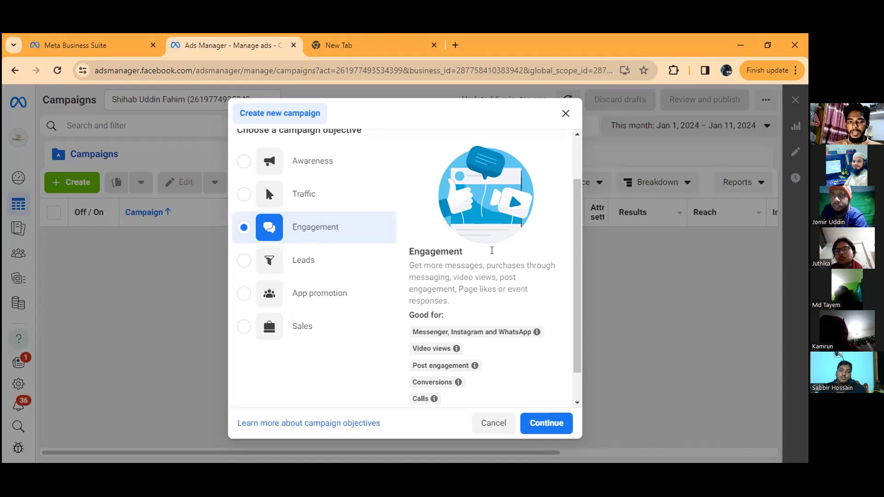
Step: Set the campaign objective back to Awareness, keeping the Auction buying type
left_click(324, 162)
scroll(503, 390, "down", 1)
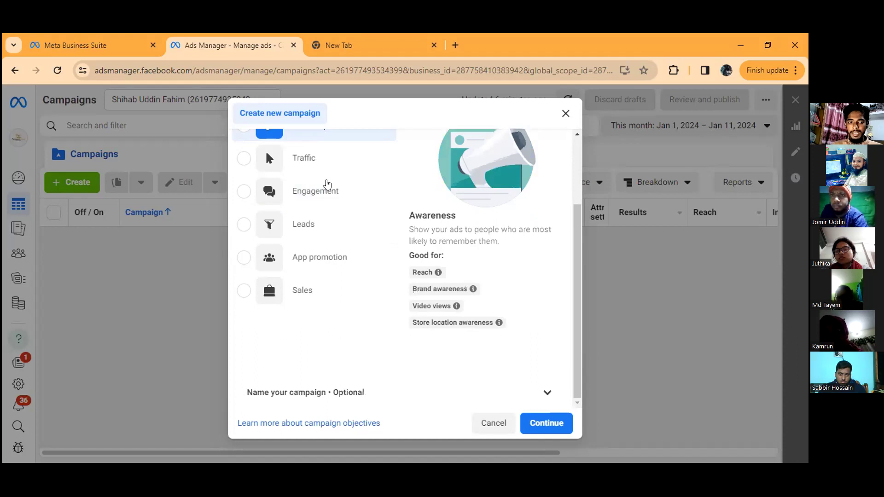
scroll(379, 246, "up", 2)
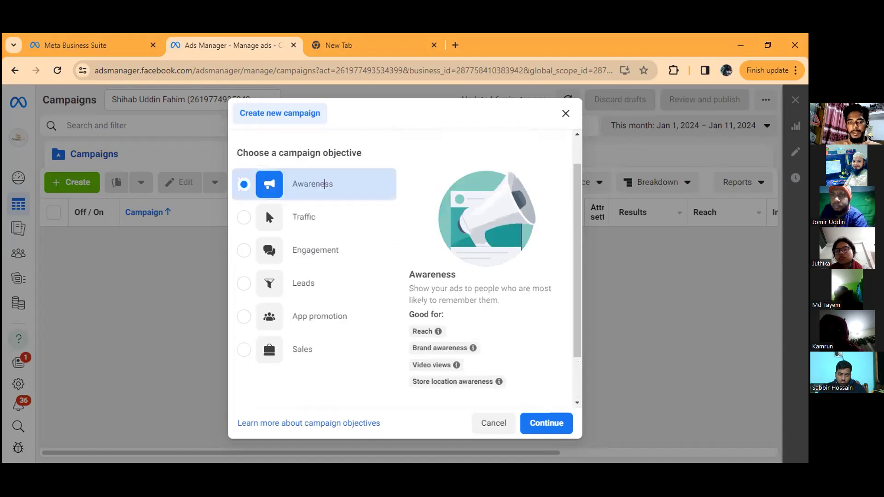
scroll(336, 276, "up", 1)
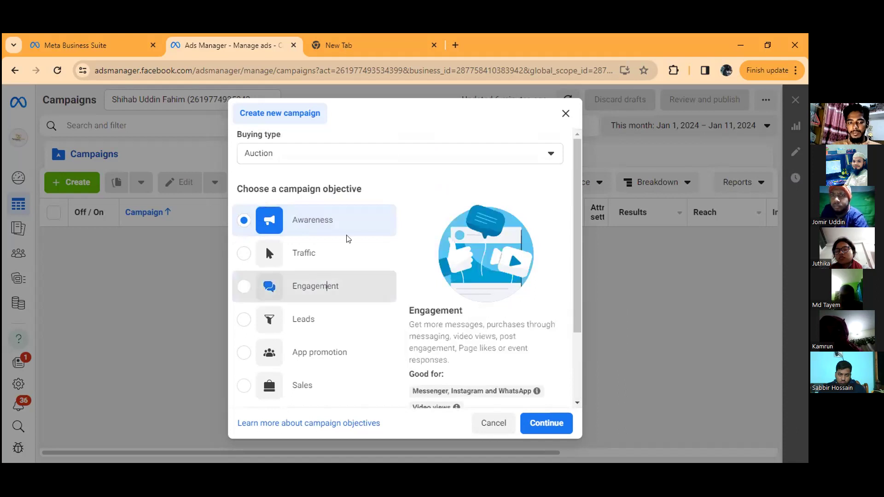
left_click(316, 286)
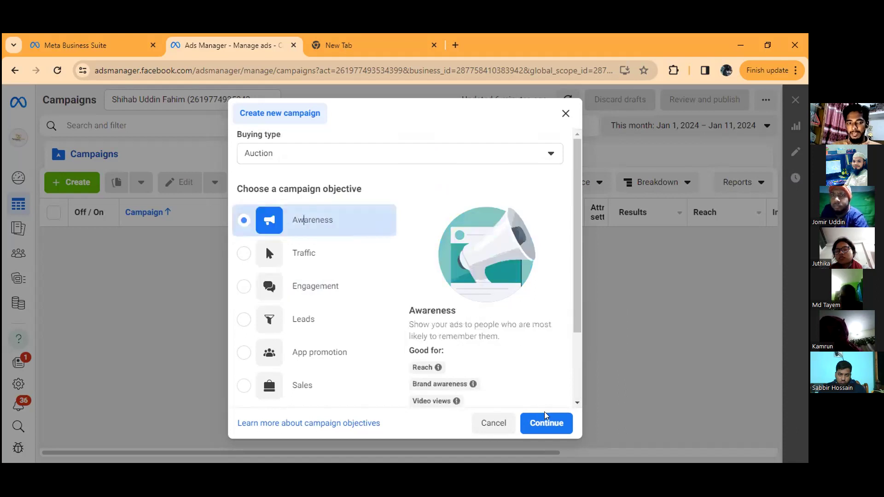
scroll(511, 351, "down", 2)
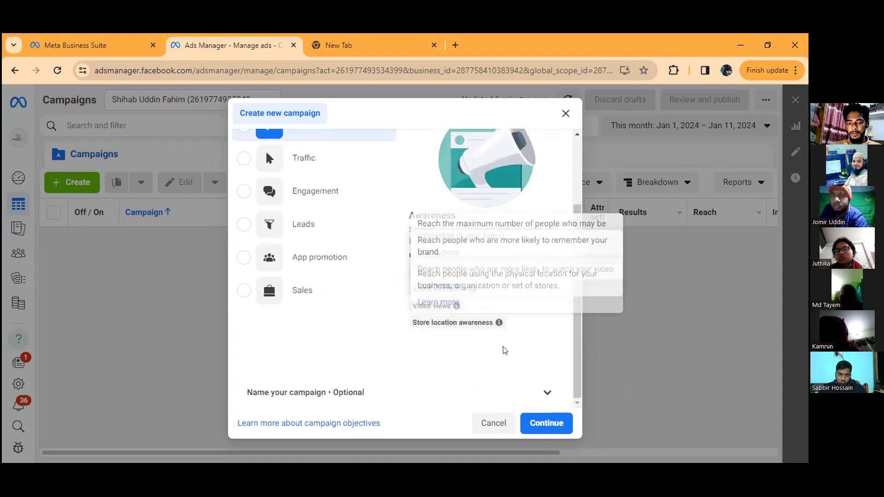
Step: Expand the optional naming section and name the campaign ASF IT ADS
left_click(488, 386)
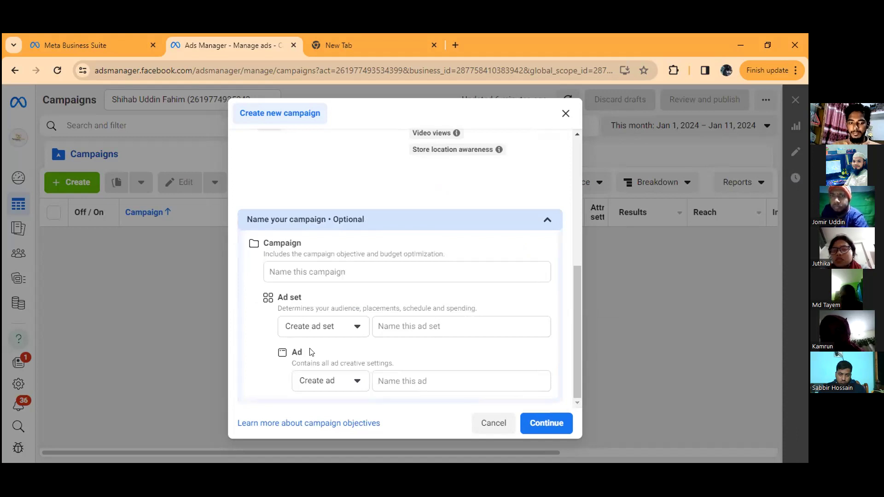
left_click(347, 269)
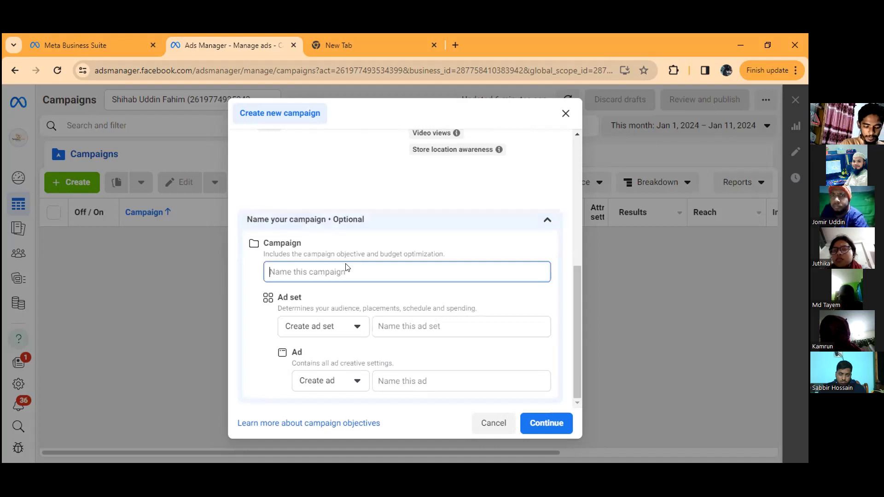
type("ASF")
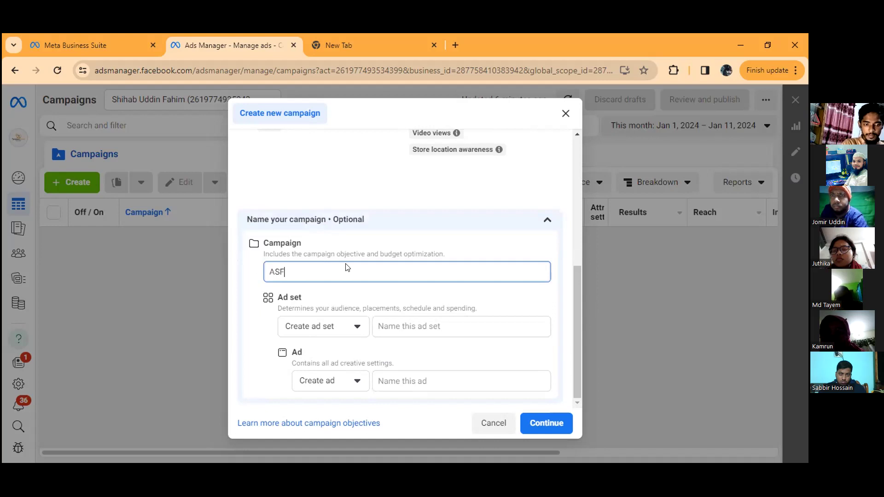
type("T ADS")
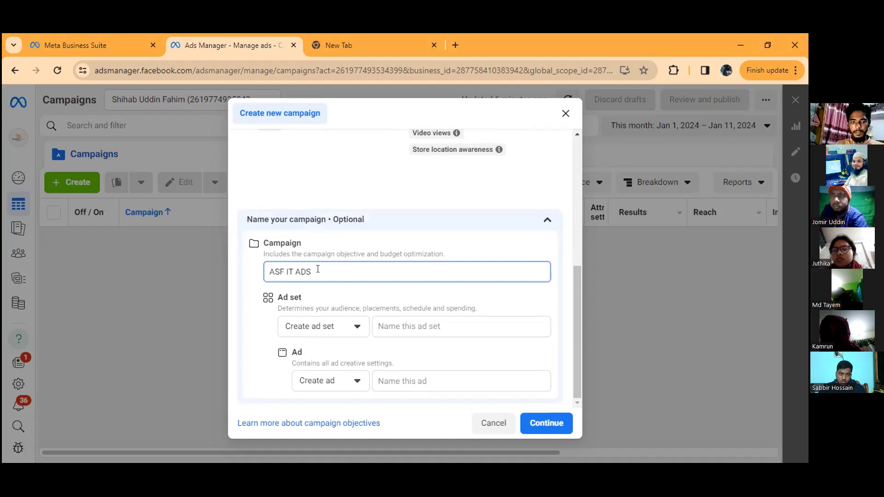
Step: Copy the campaign name ASF IT ADS to the ad set and the ad, and continue to the campaign editor
left_click_drag(318, 270, 264, 274)
key("ctrl+c")
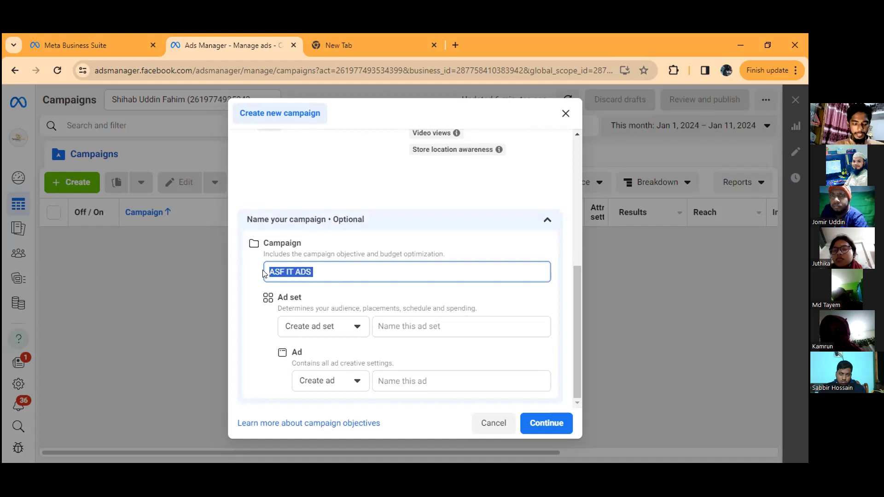
left_click(384, 322)
key("ctrl+v")
left_click(412, 375)
double_click(396, 377)
left_click(396, 376)
key("ctrl+v")
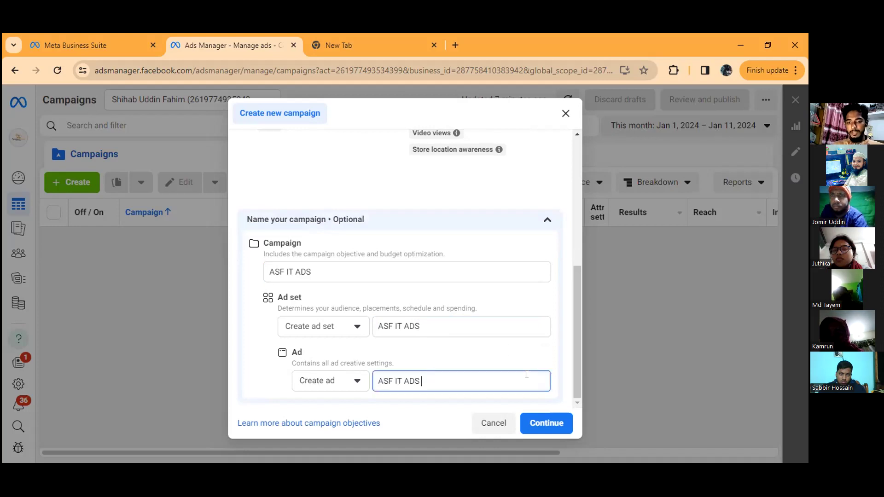
key("Return")
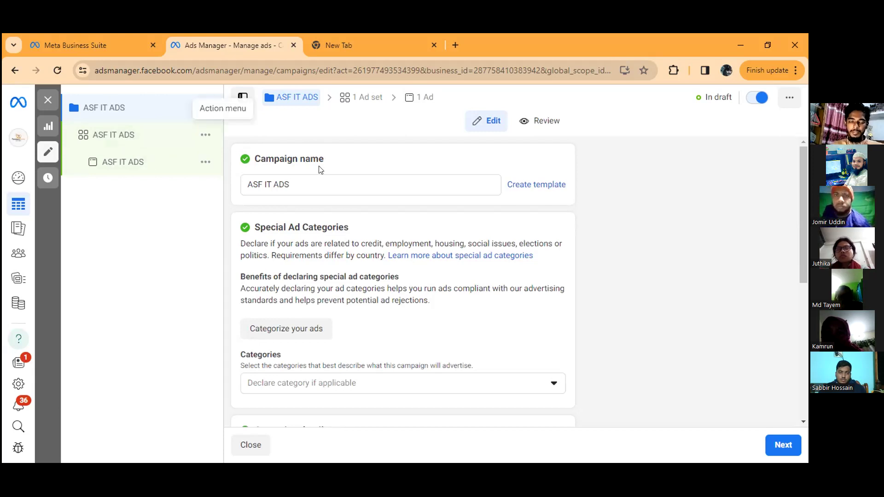
Step: Review the campaign's settings, covering its name, Special Ad Categories, Campaign details, A/B Test and Advantage campaign budget
scroll(321, 170, "down", 1)
scroll(323, 181, "up", 1)
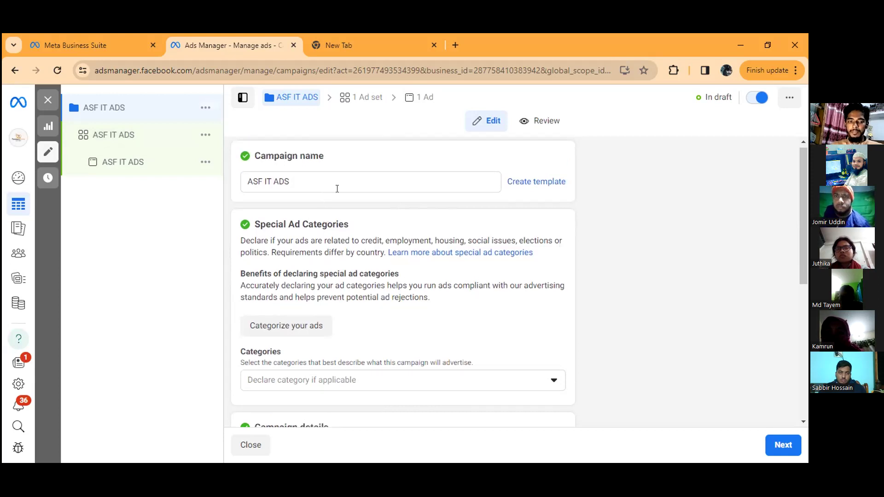
scroll(367, 209, "down", 3)
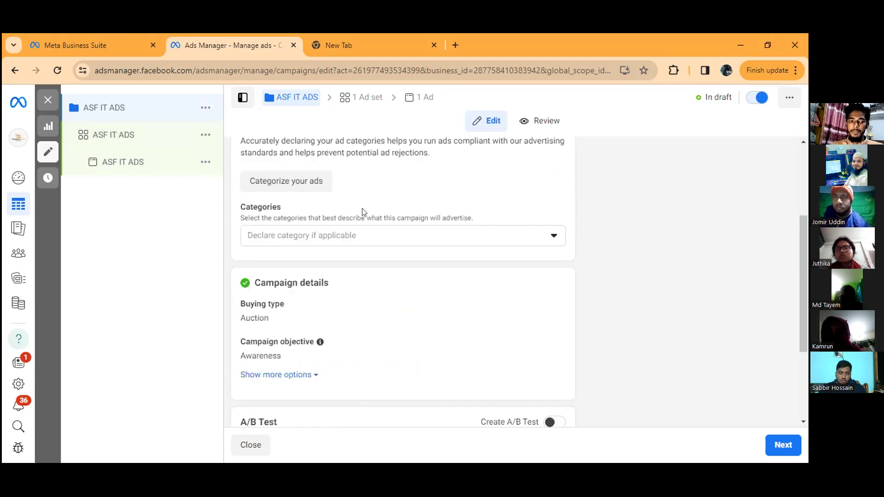
scroll(318, 155, "up", 3)
scroll(294, 182, "up", 1)
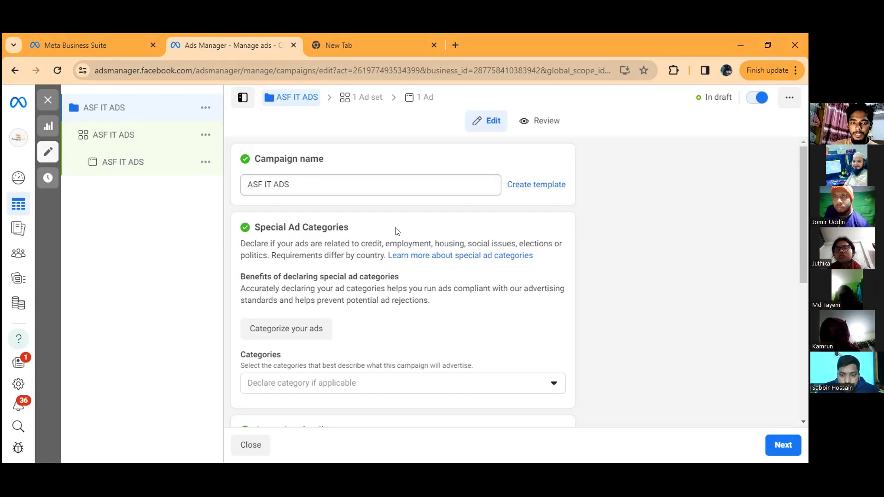
scroll(396, 249, "down", 5)
scroll(388, 285, "down", 1)
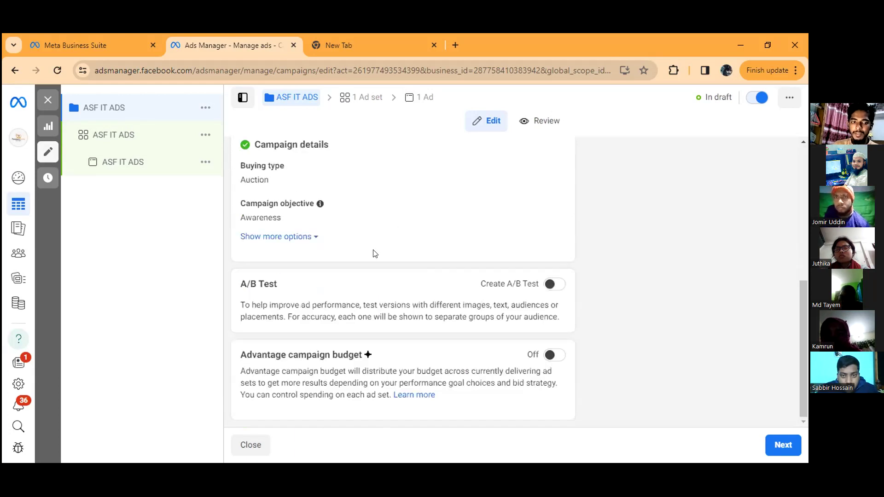
scroll(372, 249, "up", 4)
scroll(369, 208, "up", 2)
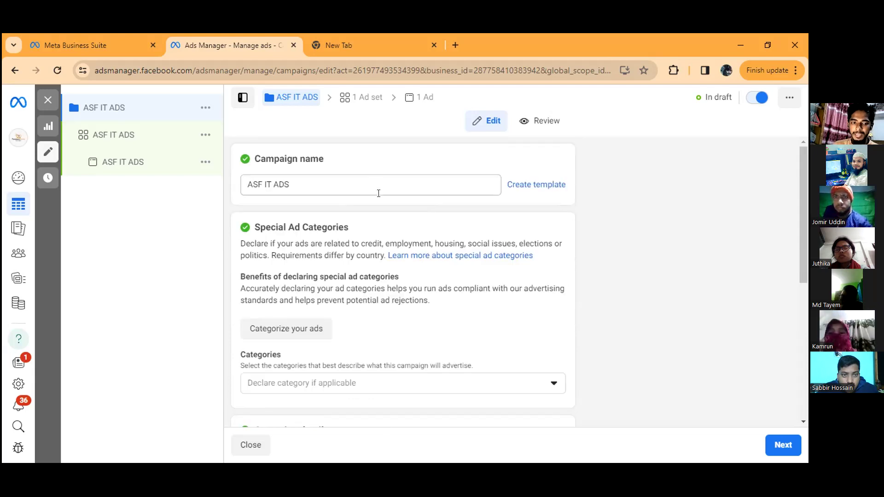
scroll(376, 212, "down", 3)
scroll(323, 279, "down", 3)
mouse_move(363, 217)
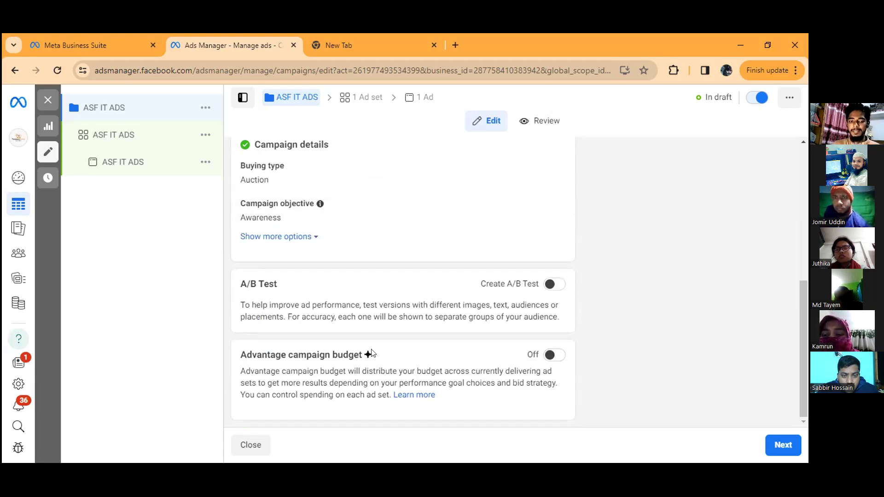
Step: Turn on Advantage campaign budget and check the budget type choices, keeping Daily Budget
left_click(554, 358)
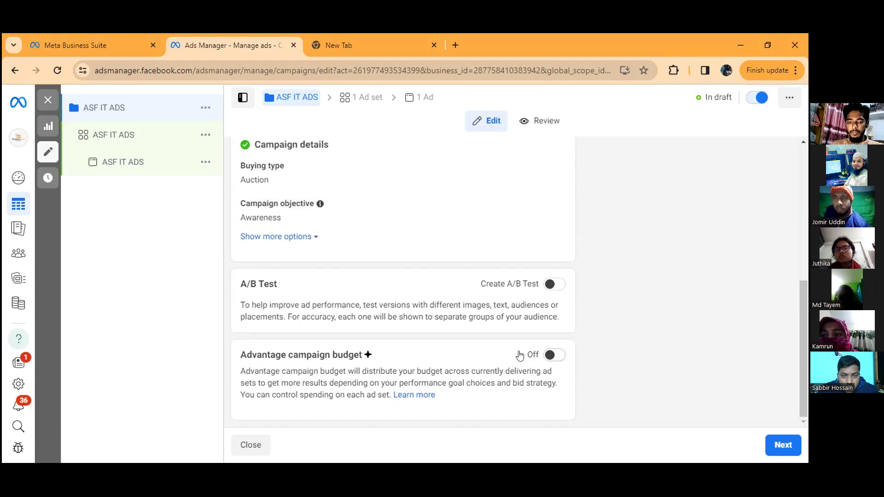
scroll(324, 292, "down", 4)
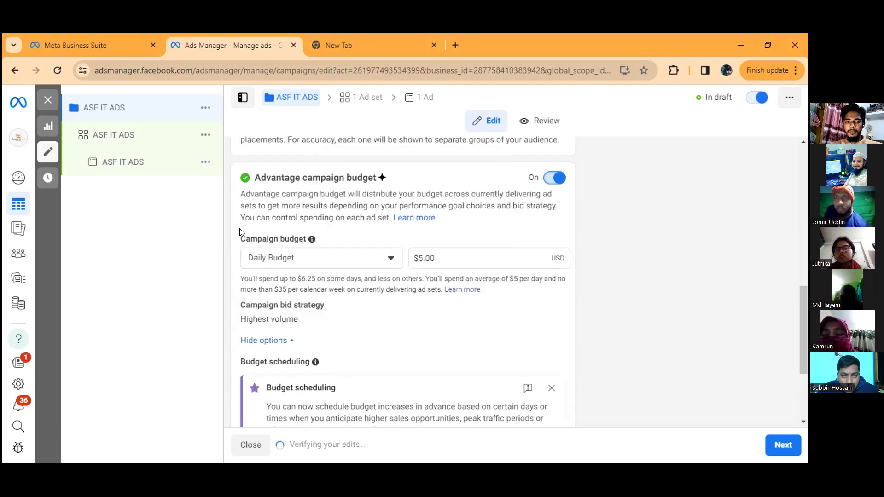
left_click(386, 258)
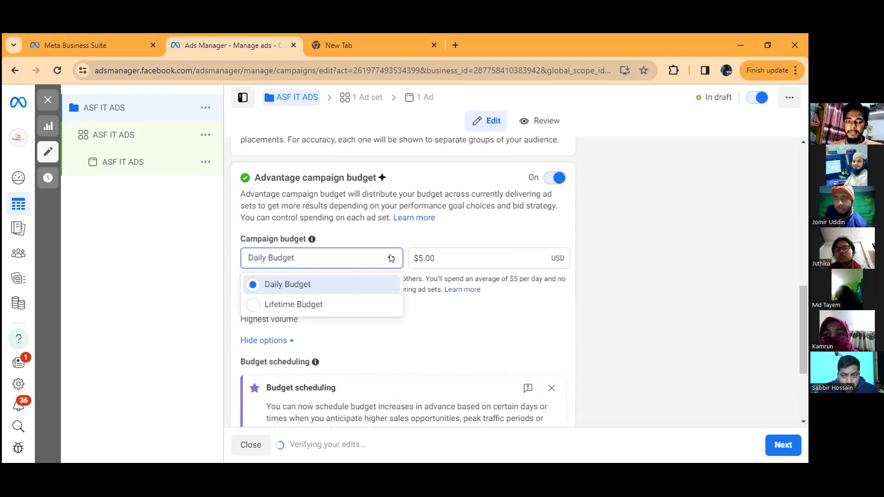
left_click(390, 259)
Step: Set the campaign's daily budget to $10.00
left_click(422, 257)
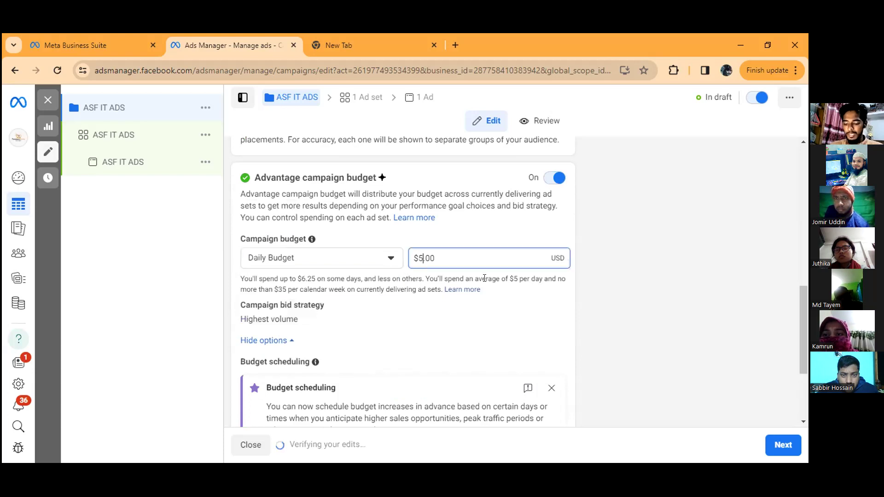
type("10")
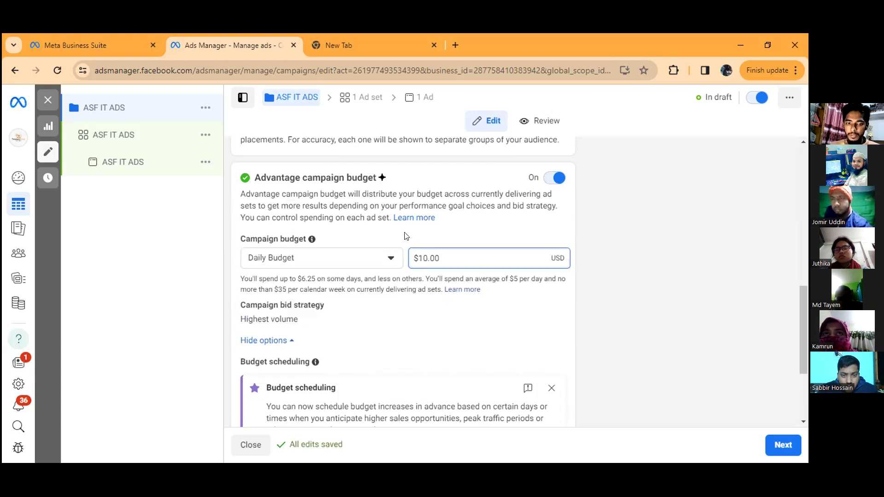
key("Return")
Step: Change the campaign's daily budget to $5.00
left_click(425, 258)
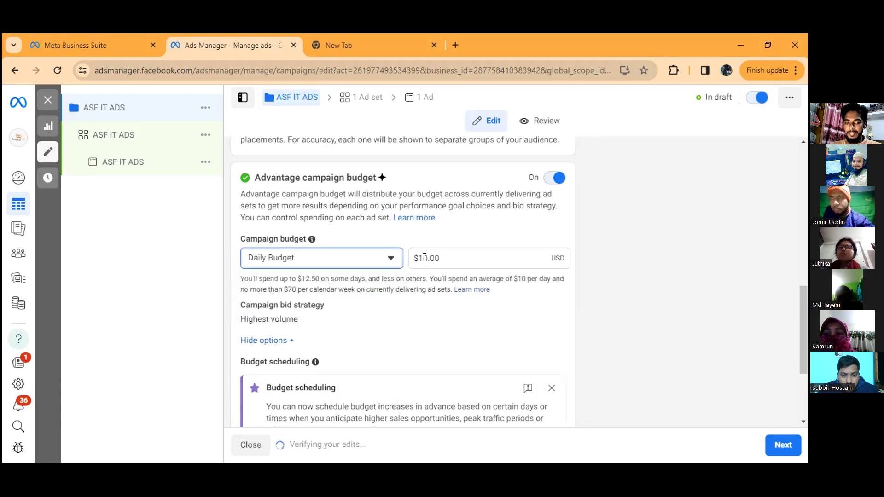
left_click(425, 257)
key("BackSpace")
key("BackSpace")
type("5")
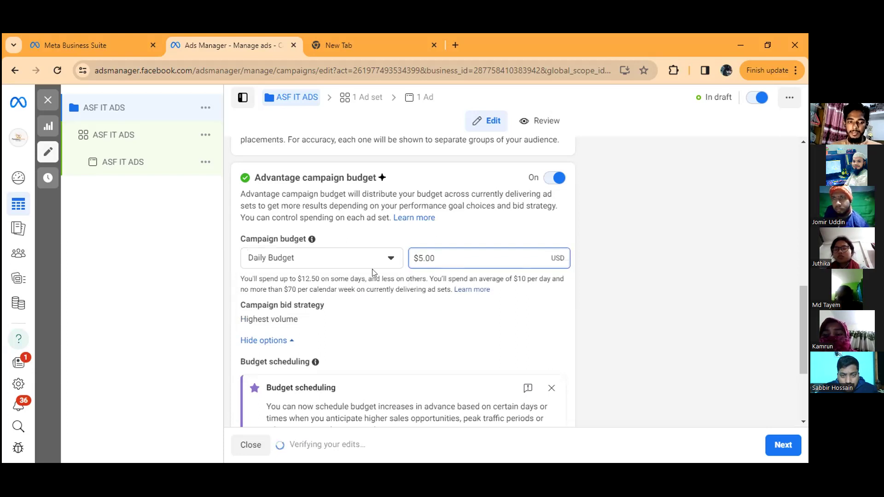
Step: Look over the Daily Budget and Lifetime Budget choices for the campaign budget, keeping Daily Budget
left_click(319, 249)
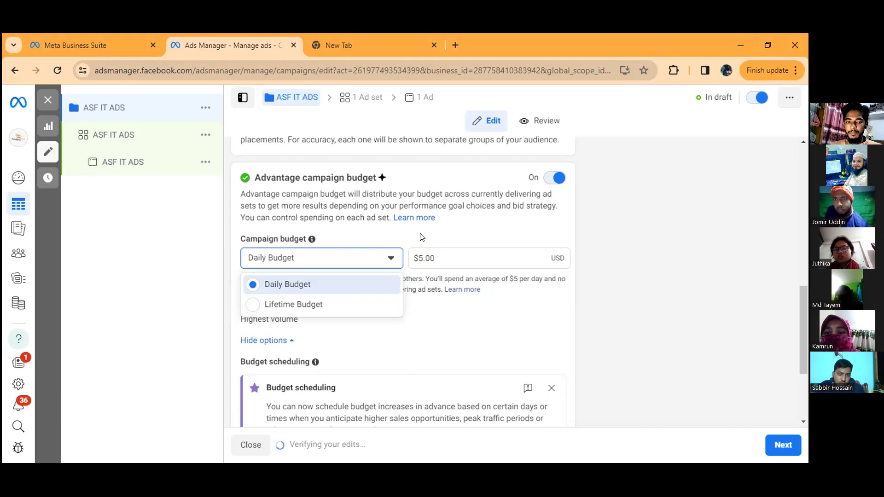
left_click(388, 257)
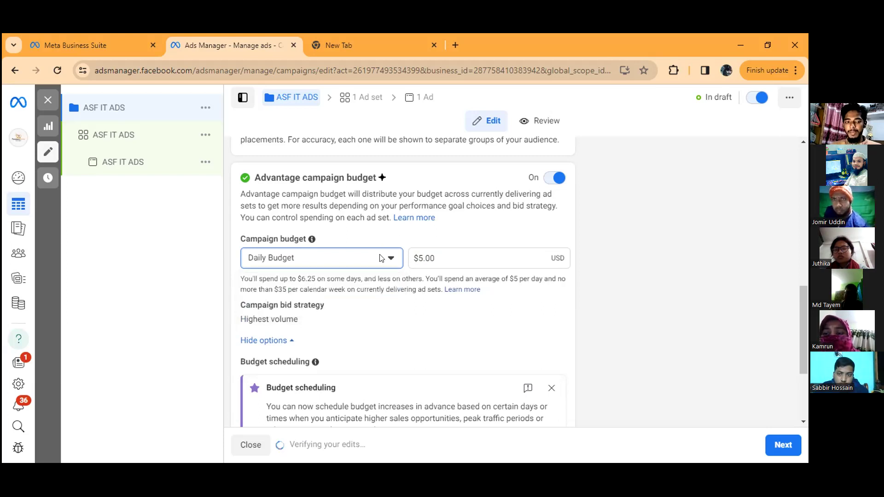
left_click(381, 258)
left_click(299, 240)
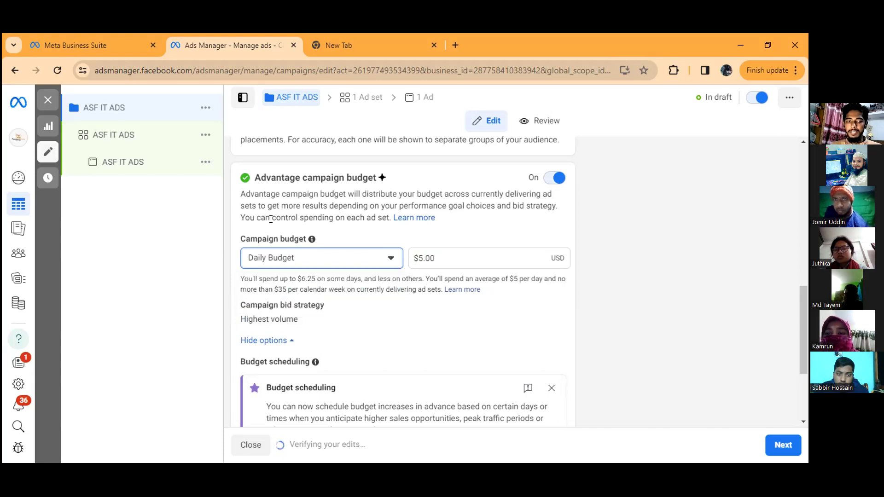
Step: Review the campaign settings again from its name to the budget section, including the available Special Ad Categories, without declaring any category
scroll(295, 229, "up", 2)
scroll(295, 184, "up", 5)
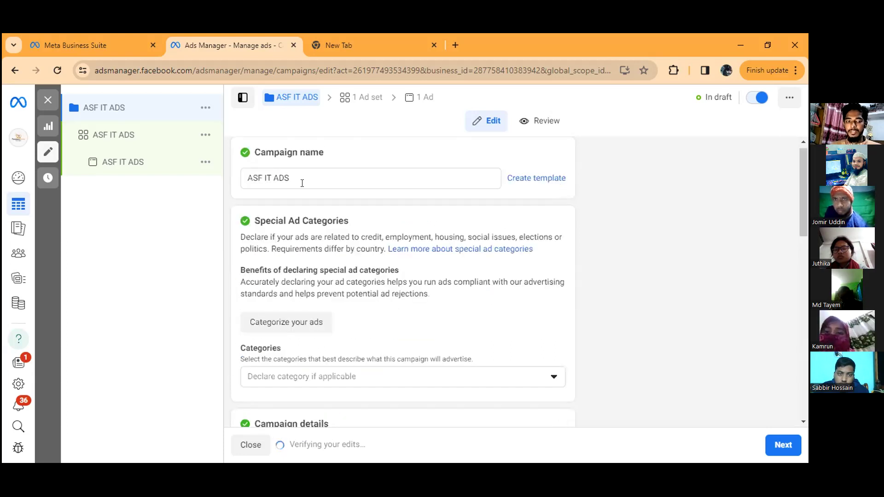
scroll(321, 202, "down", 2)
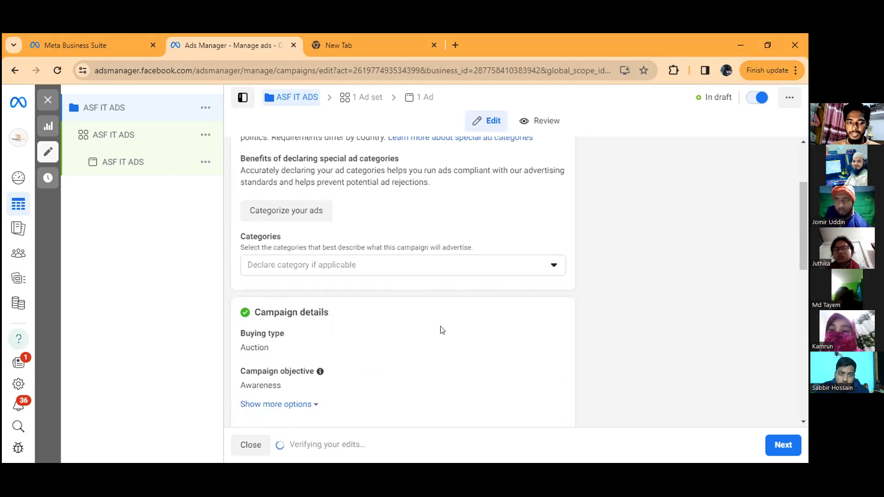
scroll(443, 330, "down", 4)
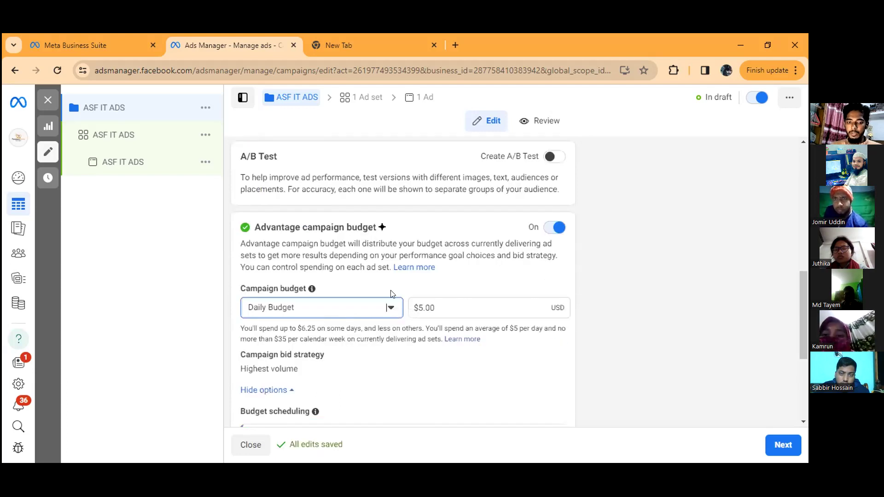
scroll(380, 278, "up", 4)
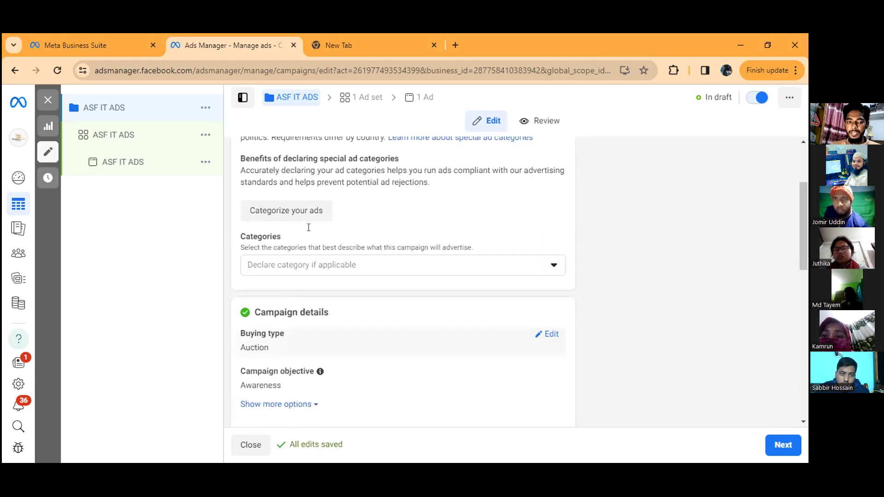
scroll(308, 228, "up", 1)
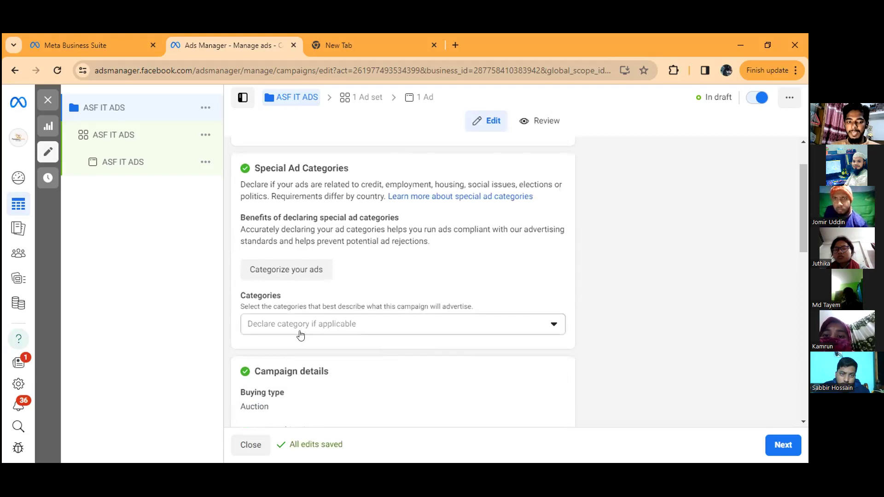
left_click(328, 322)
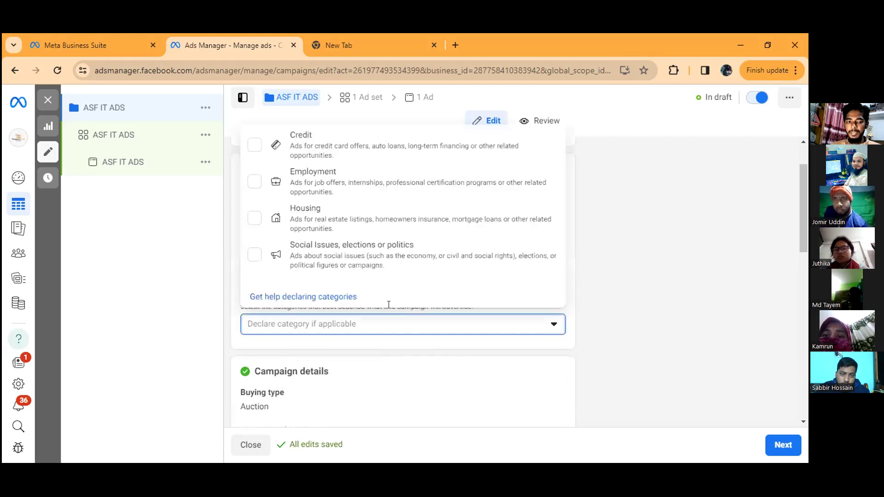
scroll(391, 306, "down", 1)
scroll(396, 310, "down", 5)
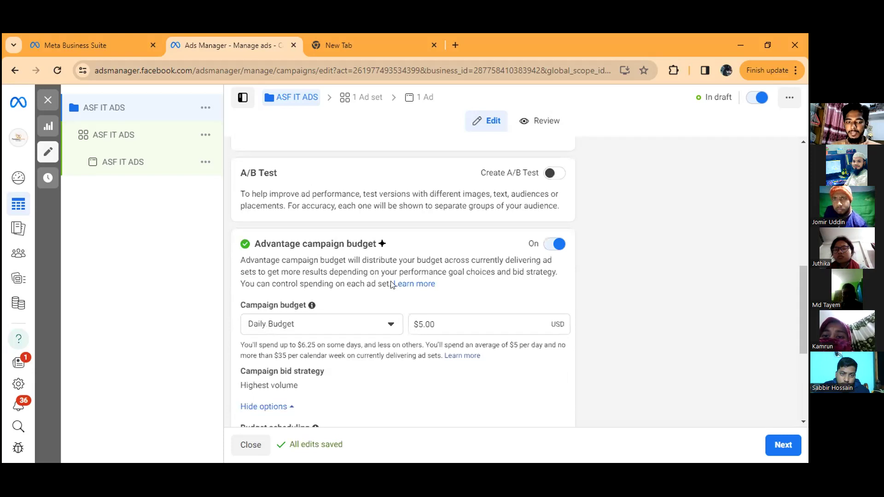
scroll(392, 285, "down", 2)
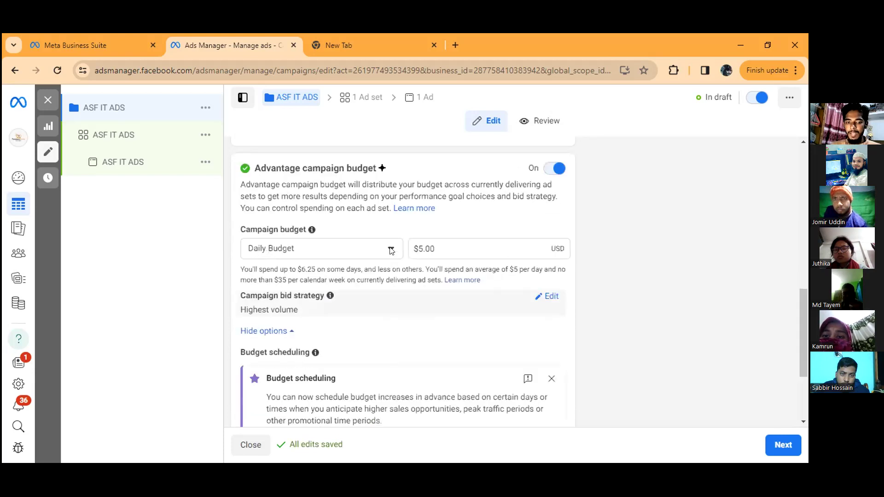
scroll(389, 248, "up", 4)
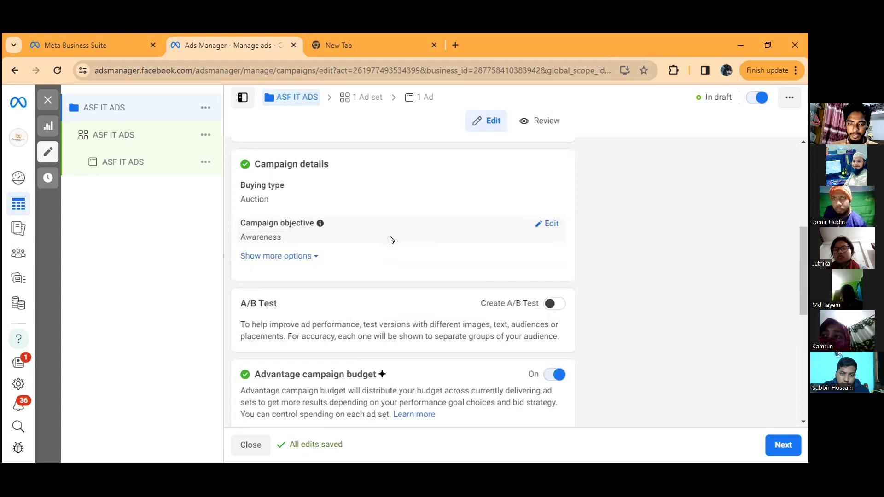
scroll(389, 239, "down", 5)
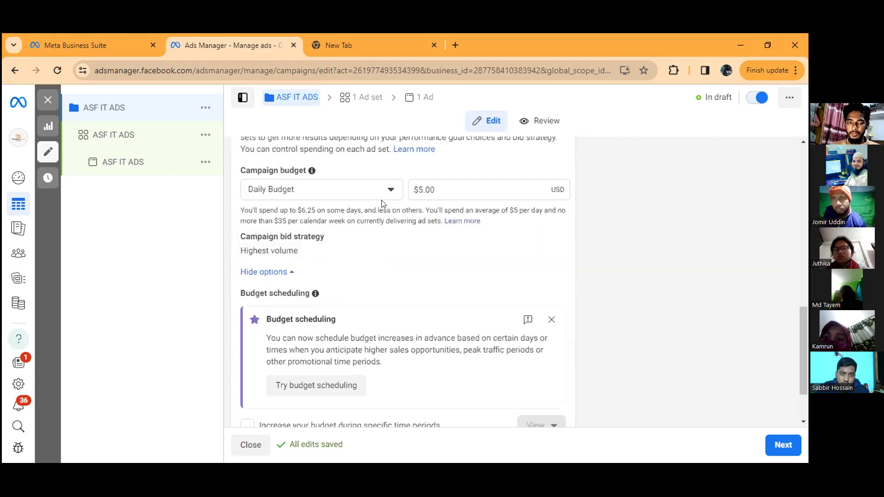
scroll(332, 207, "up", 3)
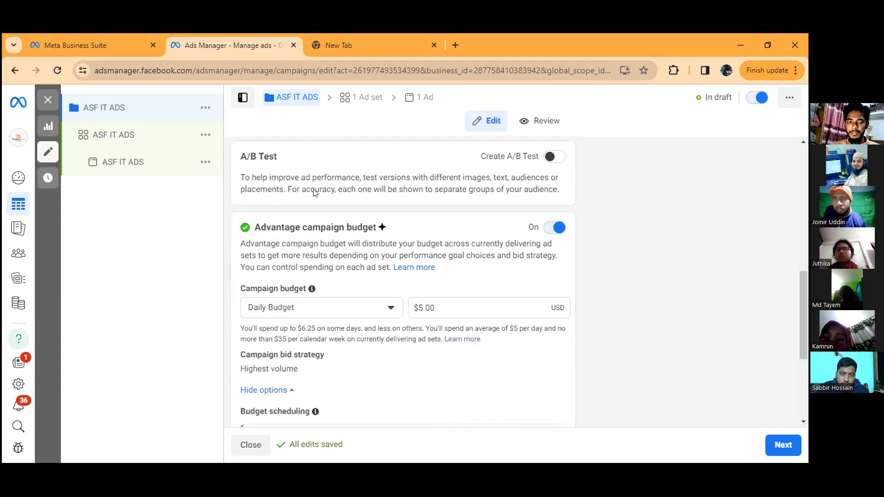
scroll(299, 165, "down", 3)
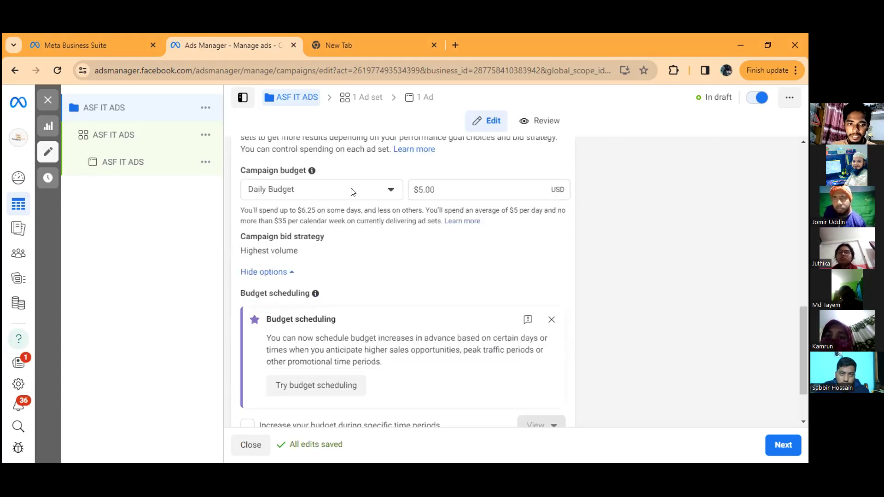
Step: Try Lifetime Budget as the campaign's budget type, and return to Daily Budget with an amount of $5.00
left_click(380, 191)
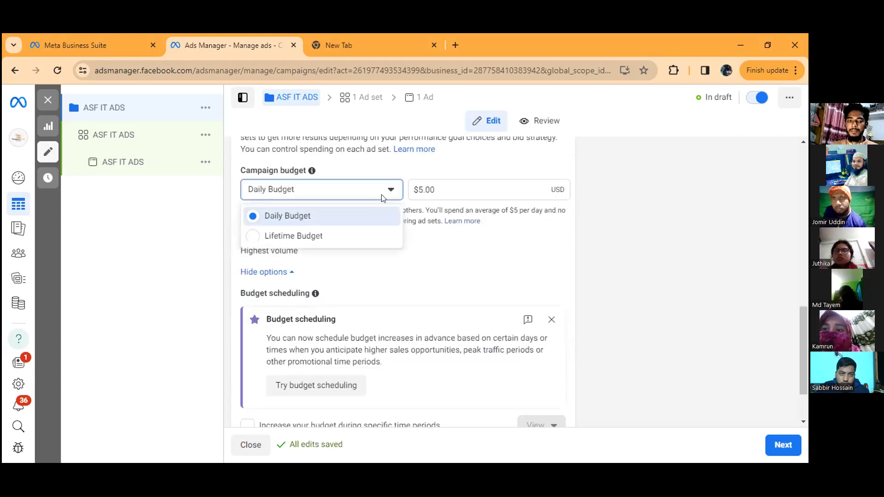
left_click(418, 189)
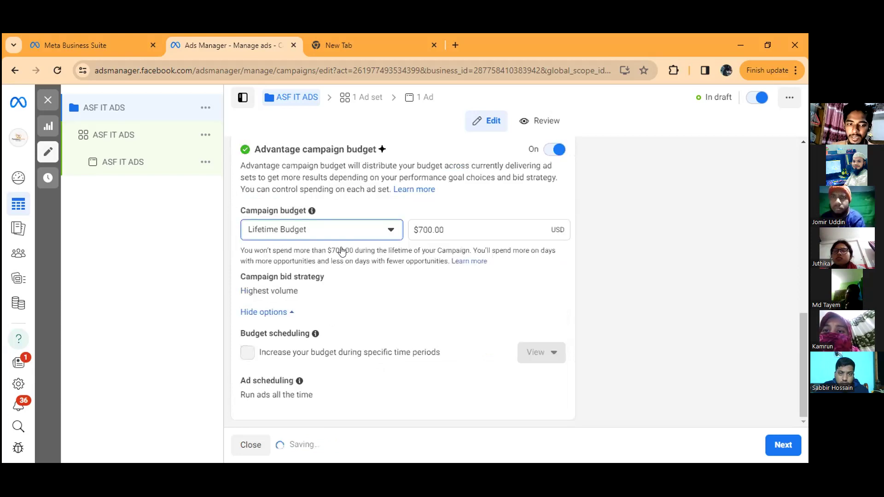
left_click(349, 254)
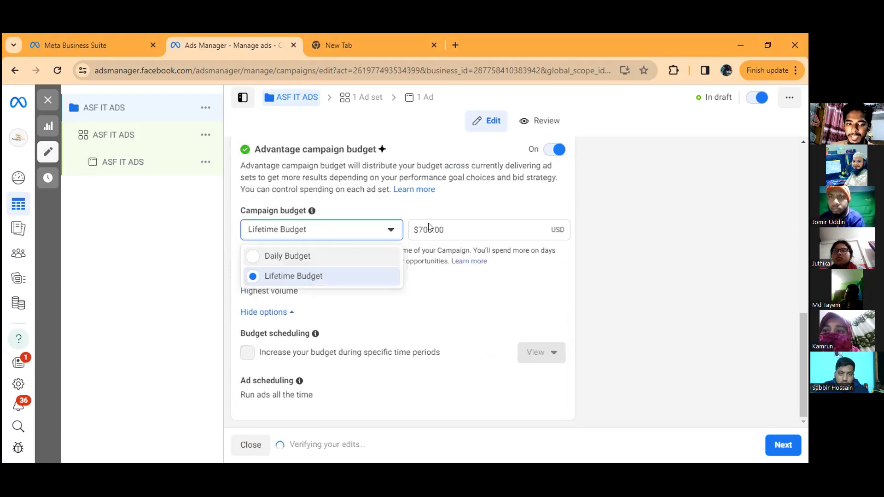
left_click(432, 256)
key("BackSpace")
key("BackSpace")
type("5")
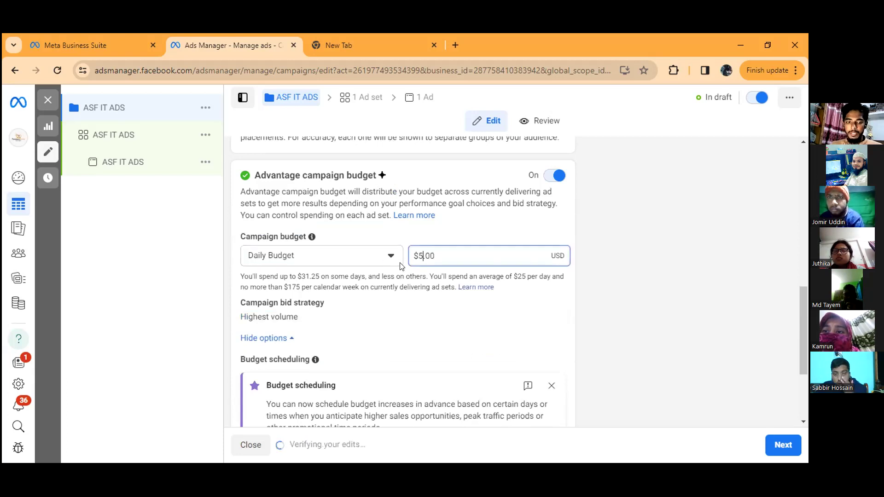
Step: Change the campaign budget type to Lifetime Budget and set the amount to $40.00
left_click(386, 255)
left_click(335, 300)
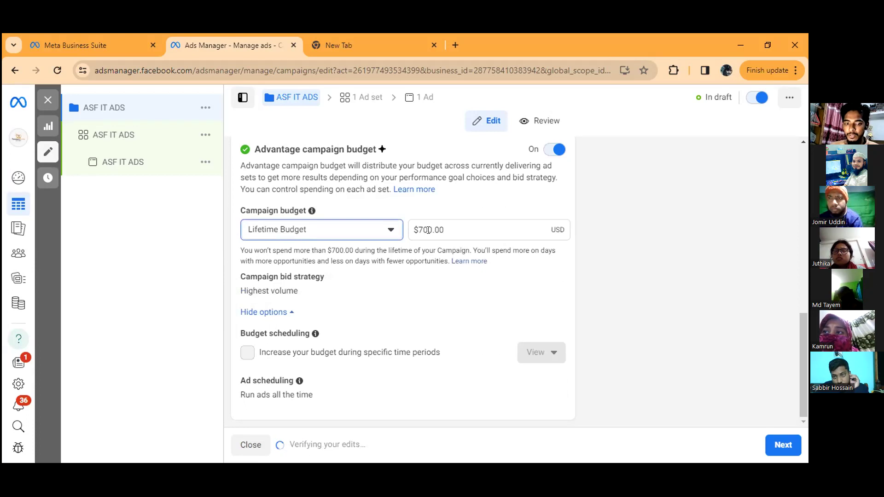
left_click(436, 231)
key("BackSpace")
key("BackSpace")
key("BackSpace")
type("40")
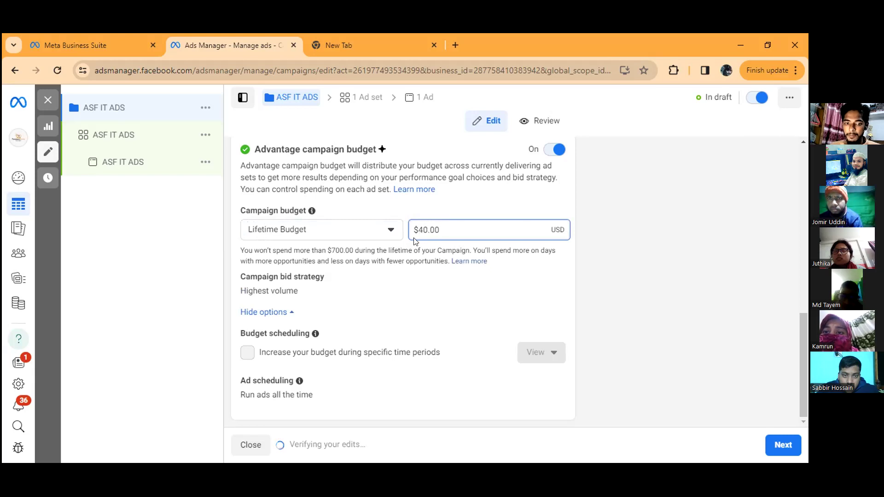
left_click(411, 299)
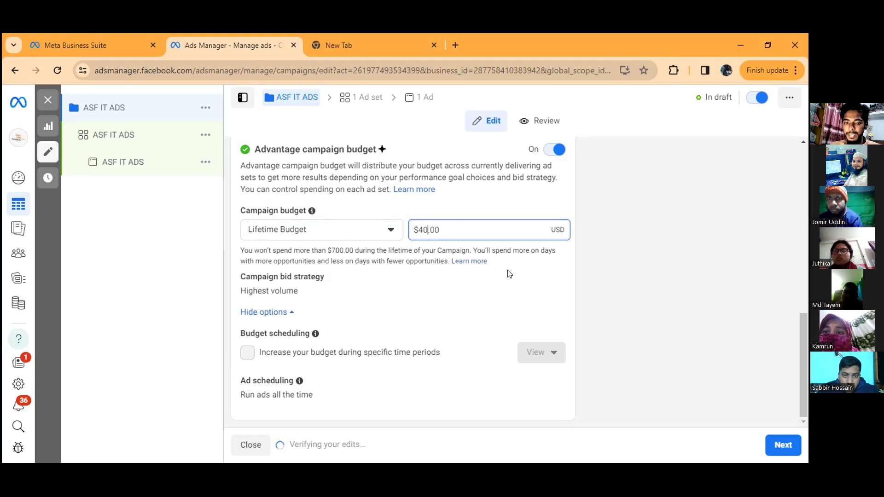
left_click(517, 263)
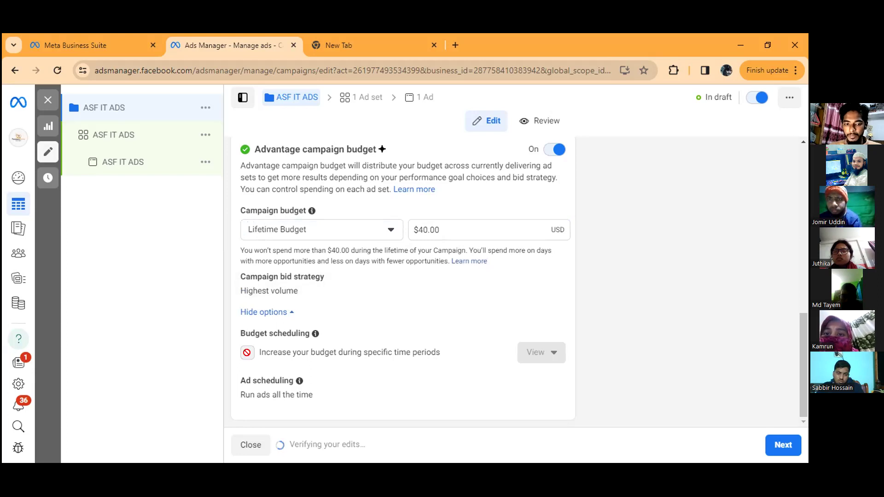
Step: Switch the campaign budget from Lifetime Budget back to Daily Budget and set the amount to $5.00
mouse_move(347, 344)
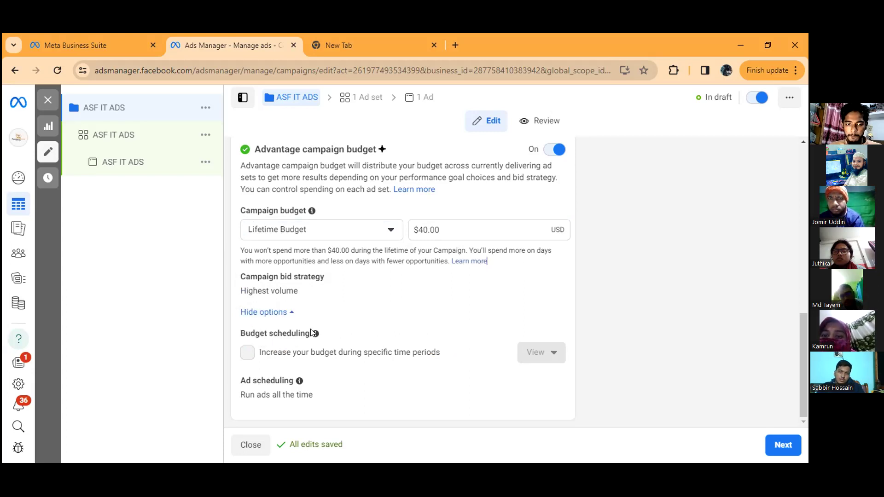
mouse_move(315, 332)
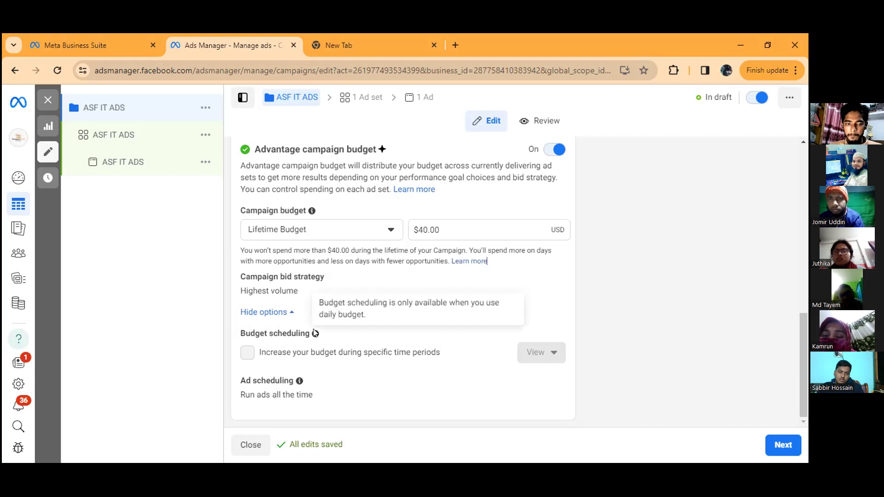
left_click(353, 234)
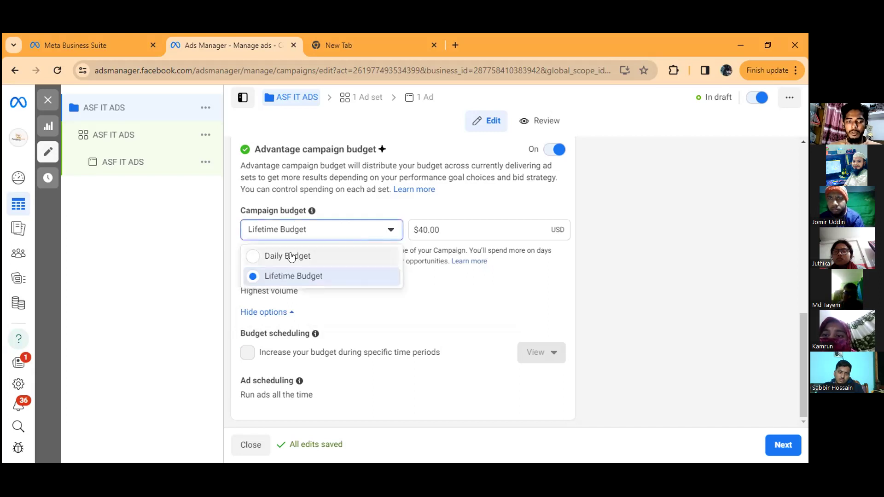
left_click(291, 256)
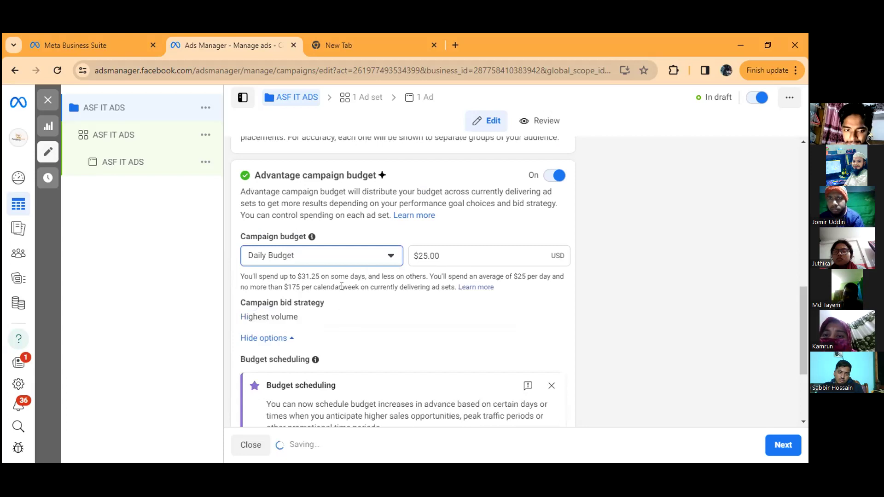
scroll(349, 322, "down", 3)
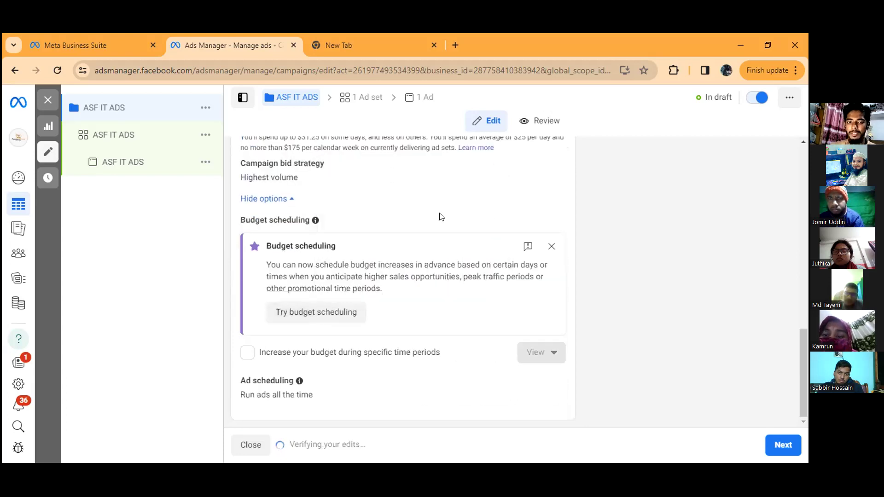
scroll(441, 217, "up", 3)
left_click(431, 234)
key("BackSpace")
key("BackSpace")
type("5")
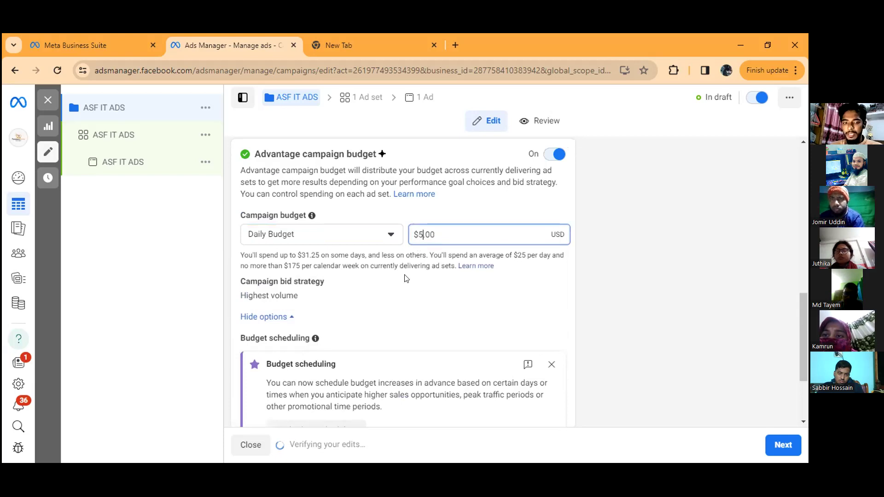
Step: Enable budget increases during specific time periods and review the scheduled period's dates, times, increase type and amount
scroll(407, 266, "down", 3)
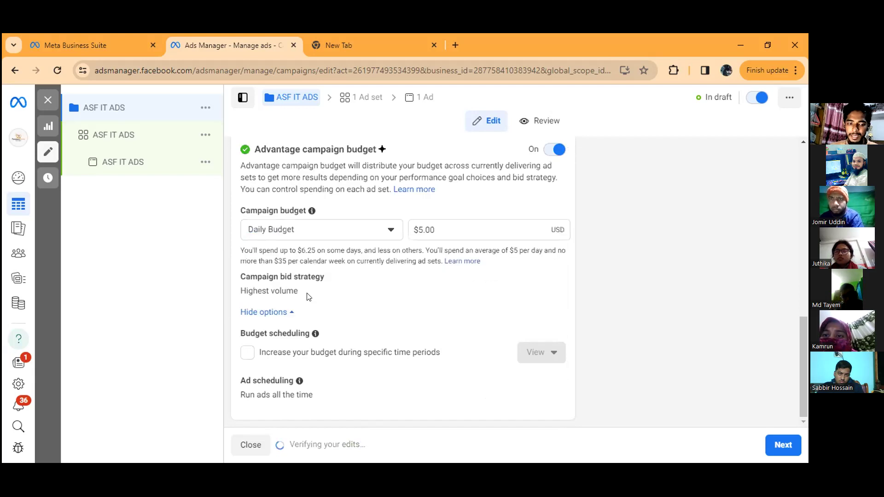
left_click(310, 346)
scroll(324, 316, "down", 3)
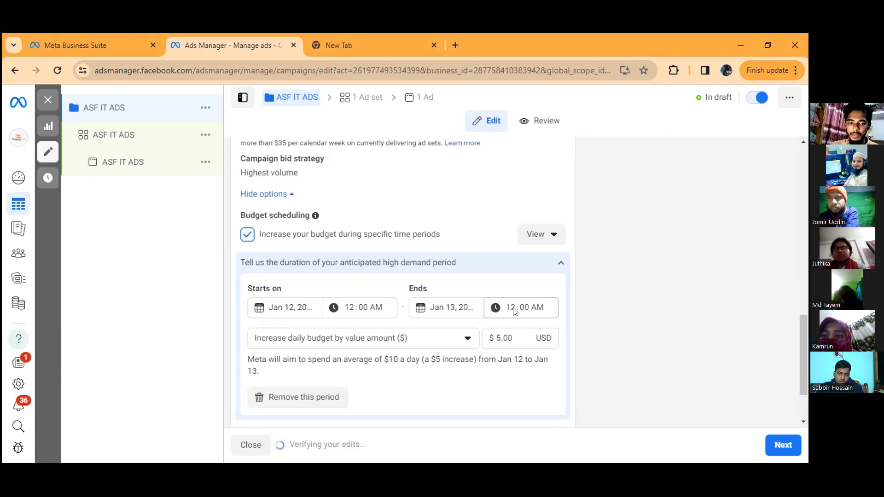
left_click(466, 339)
left_click(500, 322)
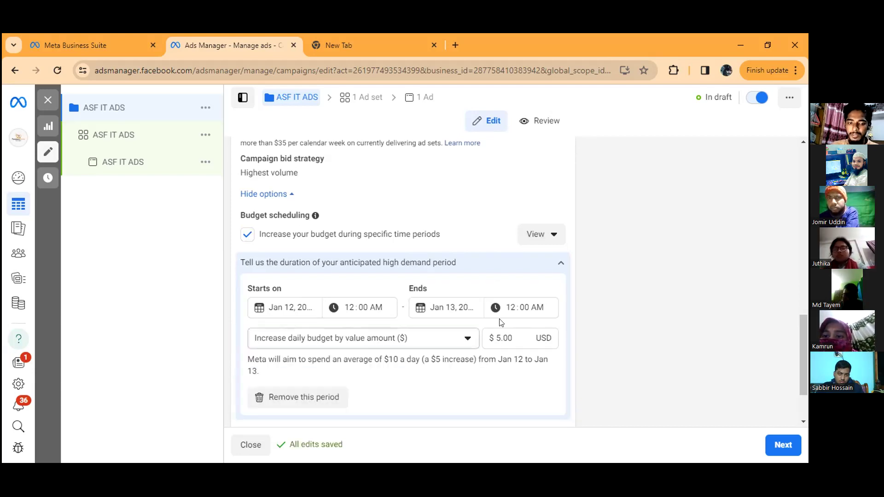
scroll(435, 277, "down", 1)
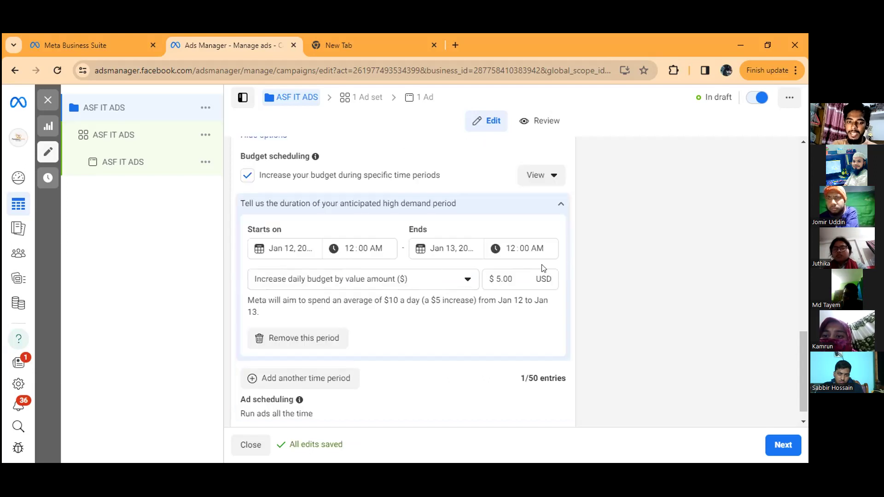
left_click(501, 278)
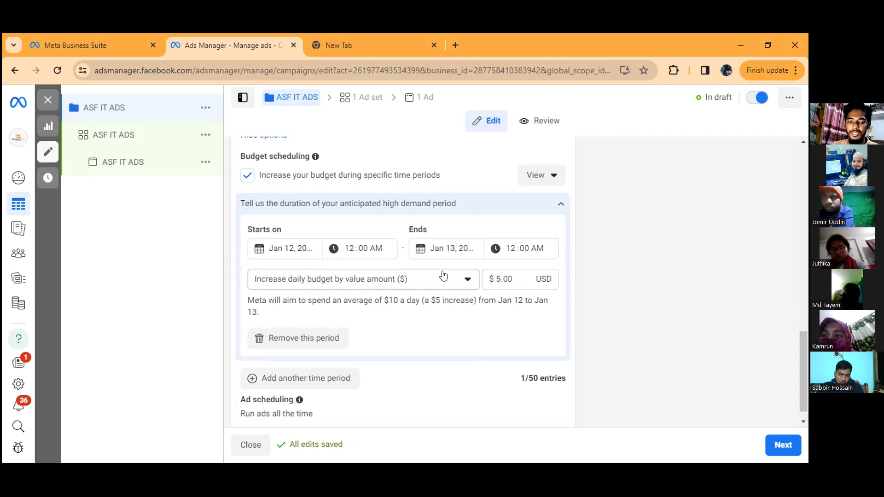
scroll(345, 253, "up", 3)
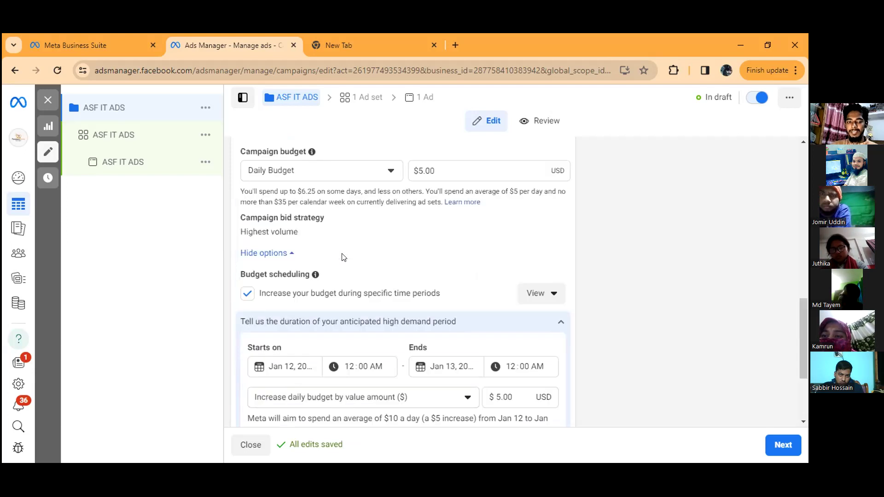
Step: Review the scheduled high-demand period and turn off budget increases during specific time periods for the campaign
scroll(359, 306, "up", 1)
scroll(361, 260, "down", 3)
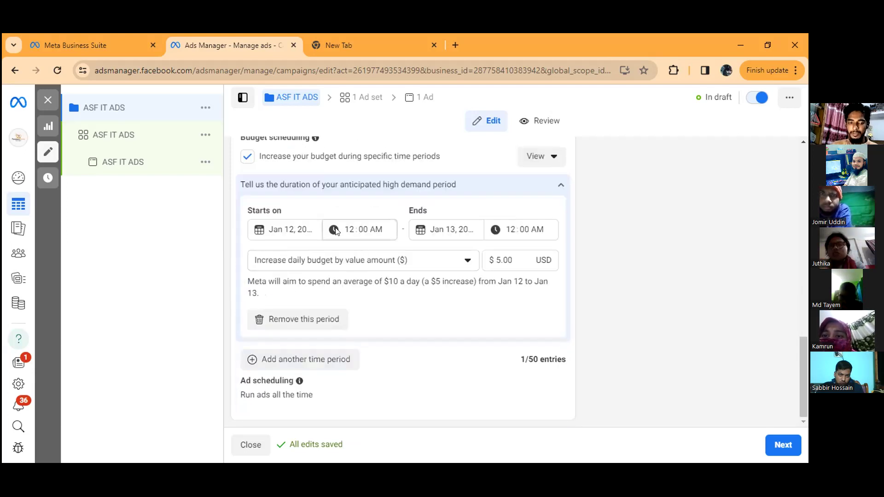
scroll(336, 232, "up", 2)
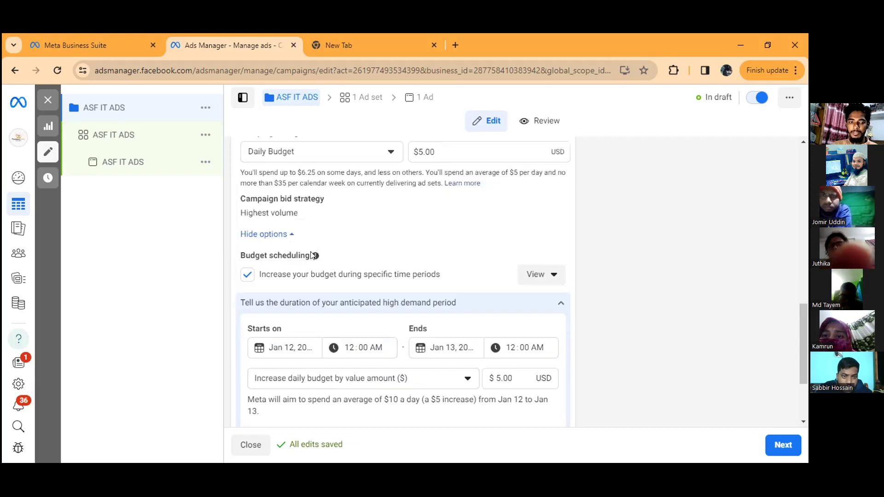
mouse_move(313, 256)
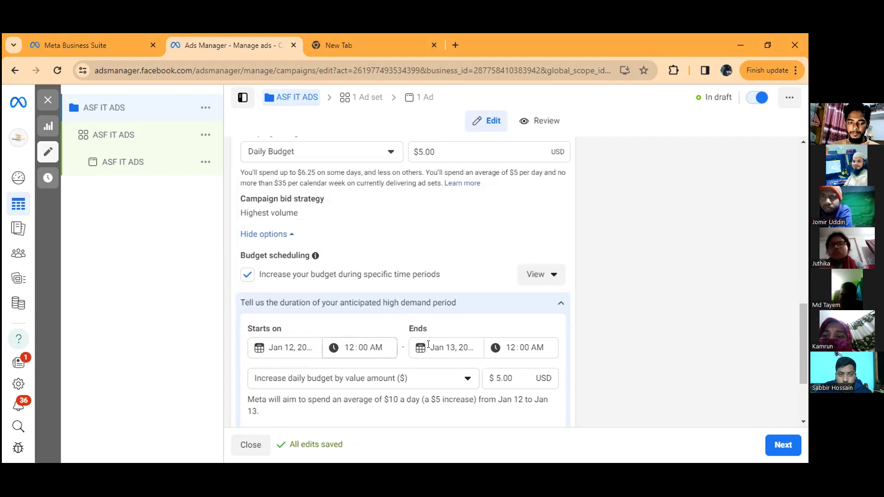
scroll(431, 334, "down", 1)
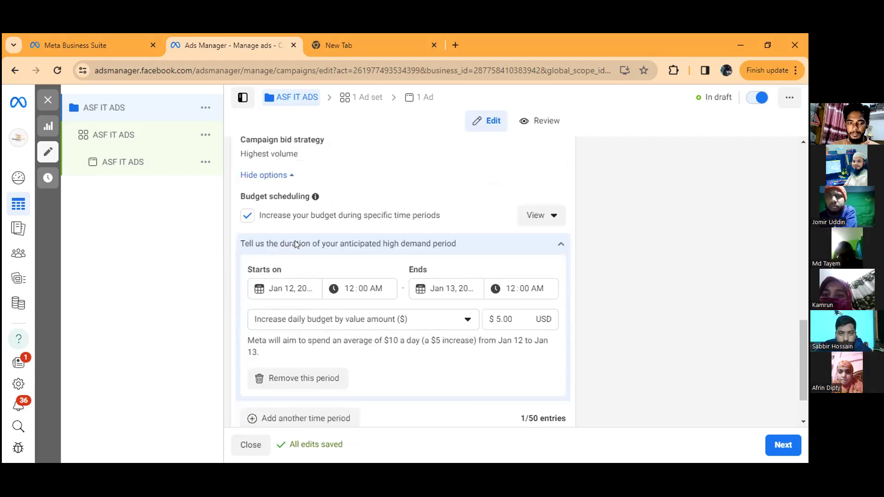
left_click(244, 217)
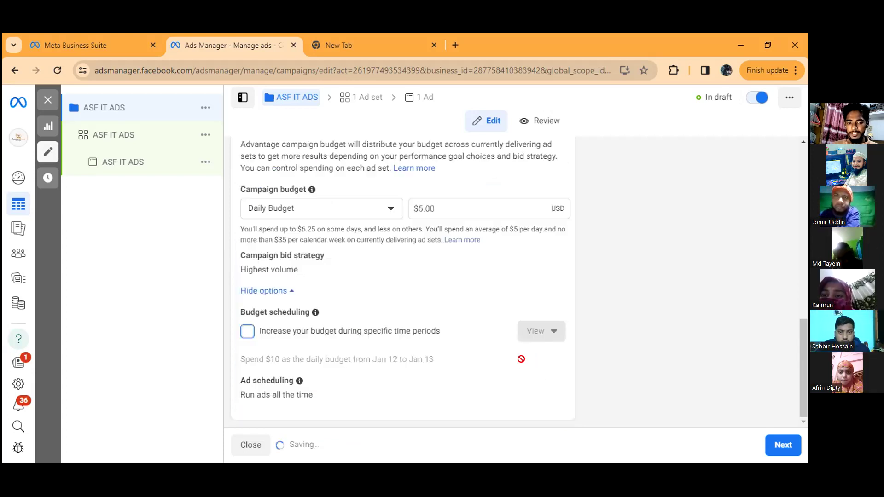
Step: Check the campaign's objective, A/B test and budget settings, and continue to the ad set settings
scroll(362, 248, "up", 2)
scroll(387, 221, "up", 2)
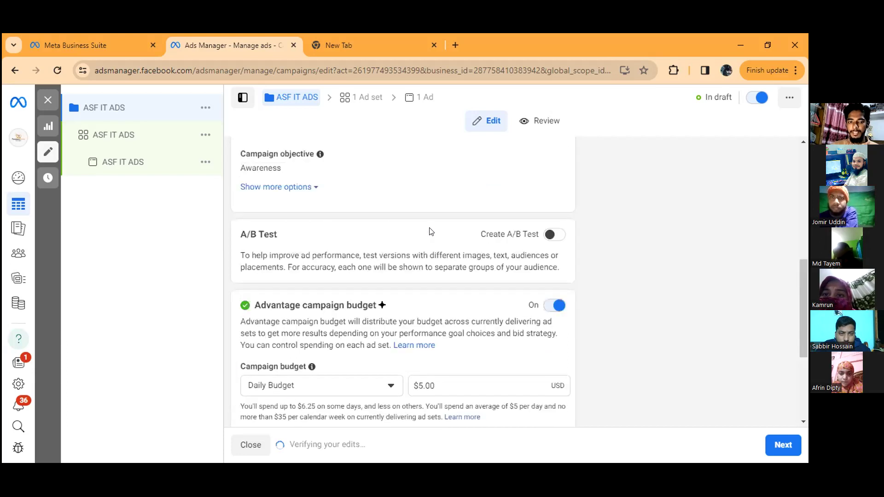
scroll(437, 241, "up", 1)
scroll(439, 246, "down", 1)
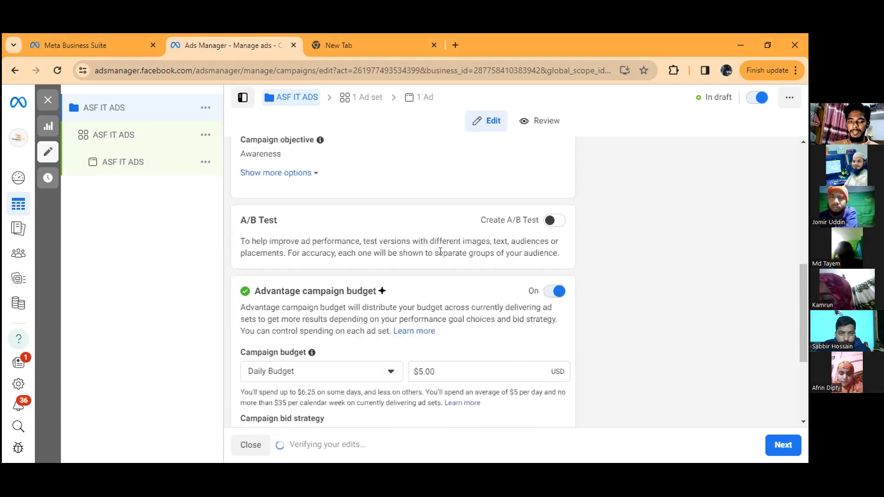
scroll(335, 203, "down", 2)
scroll(335, 208, "down", 1)
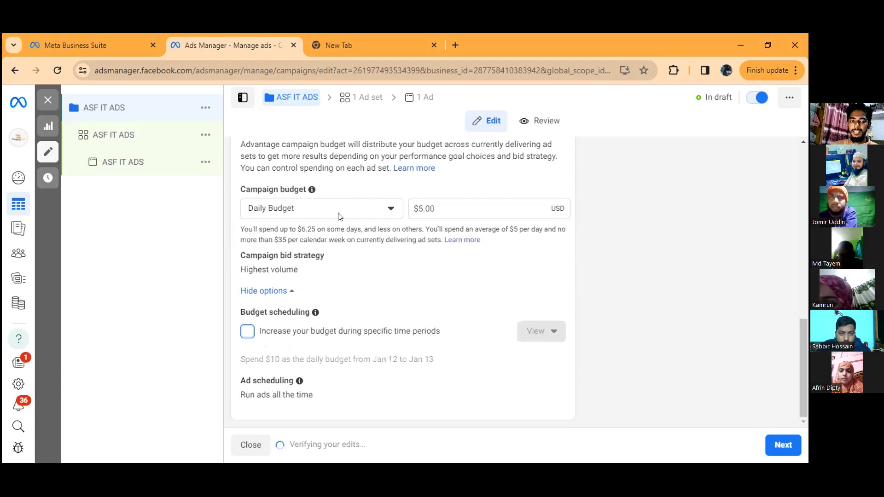
left_click(781, 446)
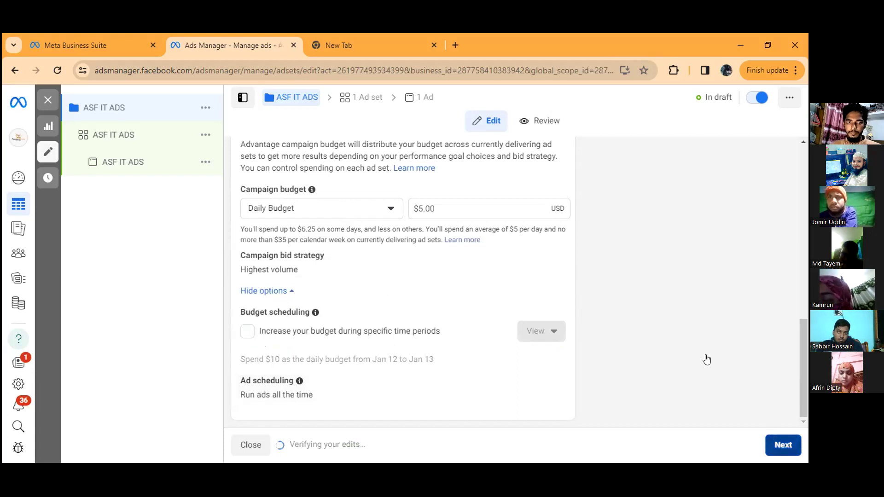
left_click(781, 445)
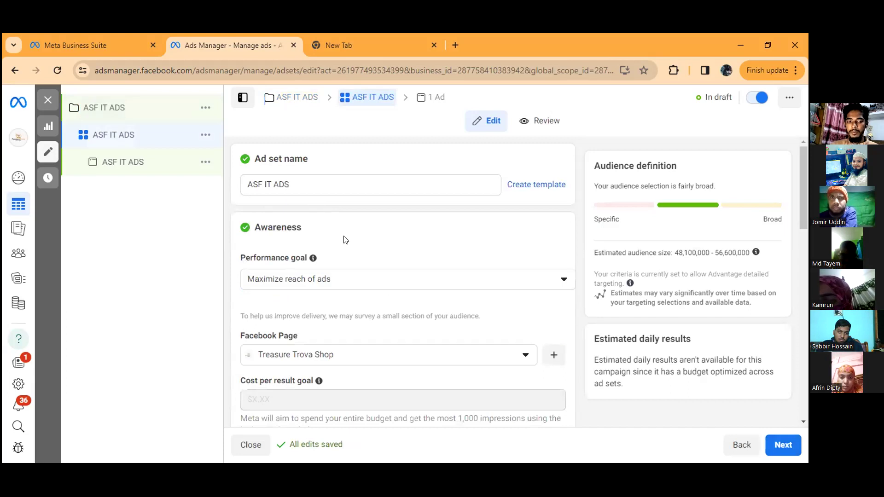
Step: Browse the personal Facebook Pages available for the ad set, keeping Treasure Trova Shop selected
scroll(366, 267, "down", 2)
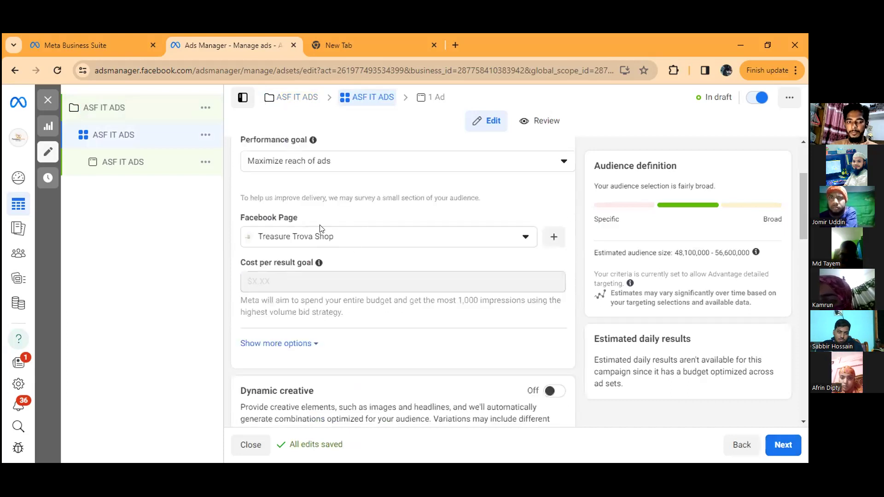
left_click(508, 236)
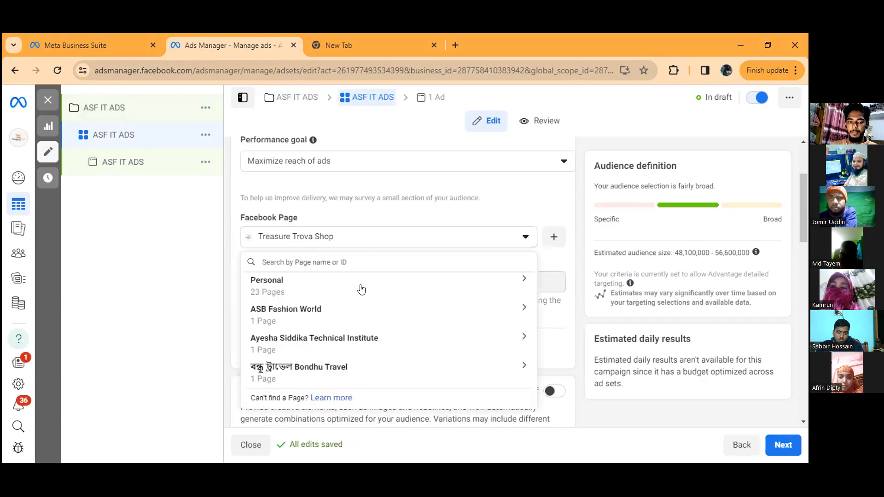
left_click(512, 281)
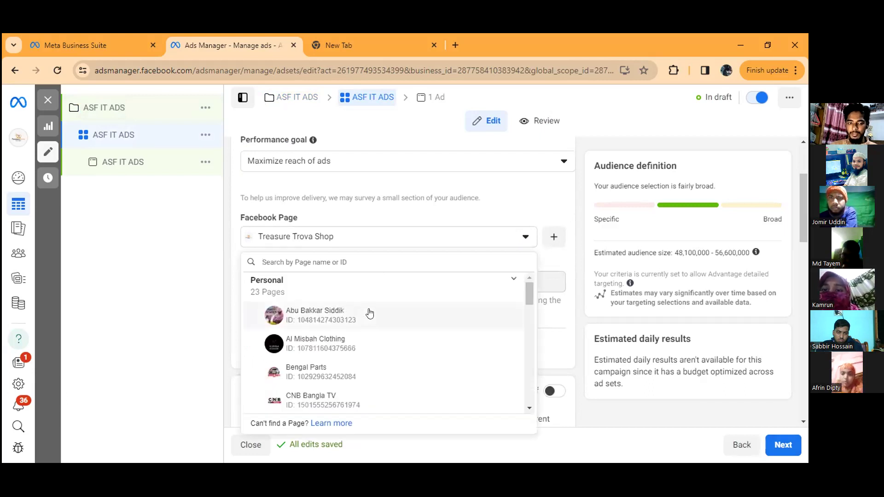
scroll(362, 332, "down", 3)
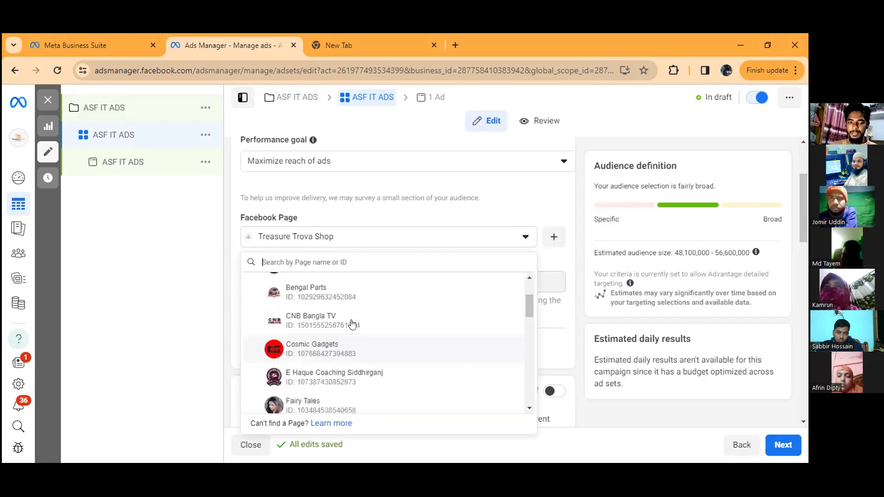
scroll(360, 326, "up", 1)
scroll(382, 313, "up", 2)
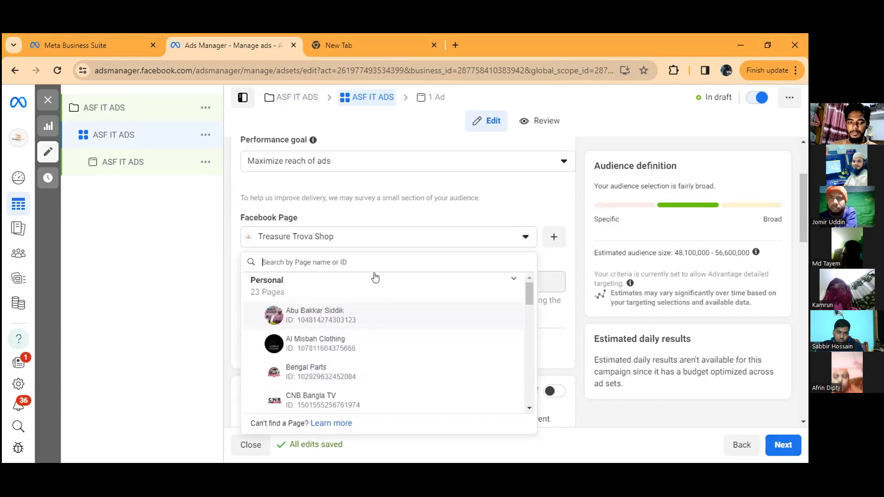
left_click(339, 236)
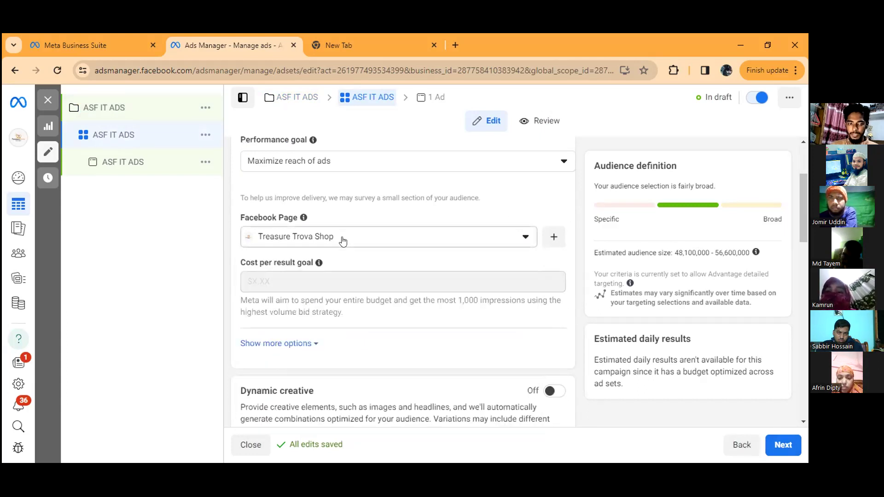
Step: Enable an end date in the ad set's schedule and set it to January 19, 2024
scroll(376, 275, "down", 4)
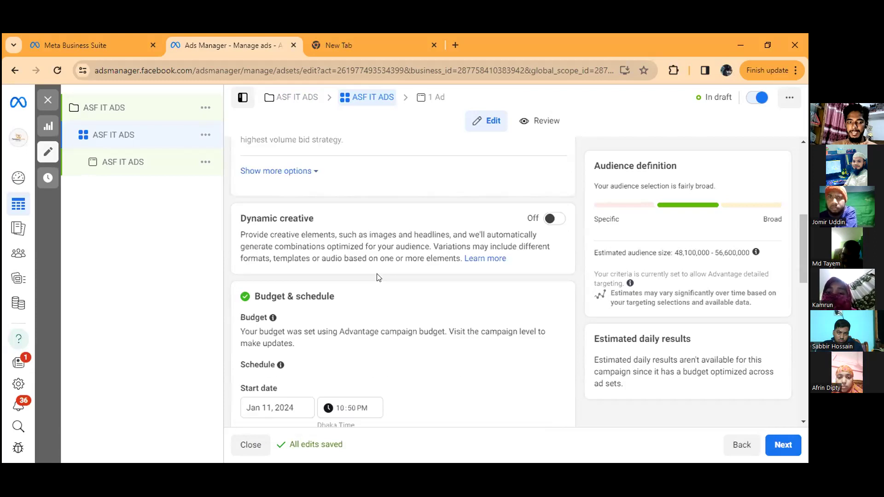
scroll(338, 267, "down", 3)
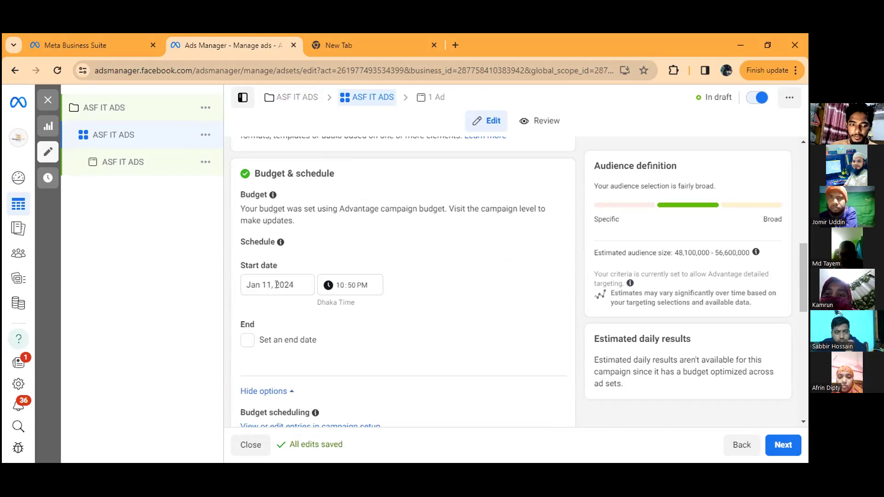
scroll(276, 284, "down", 3)
left_click(248, 164)
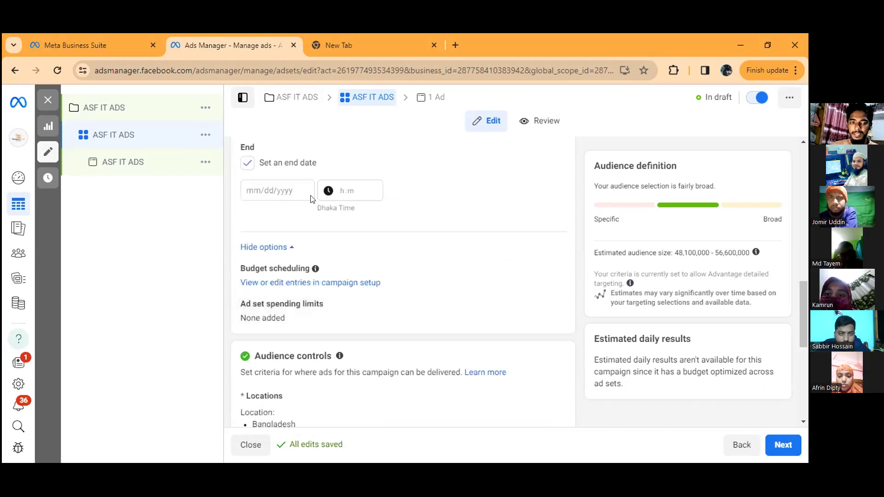
scroll(277, 257, "up", 1)
left_click(276, 249)
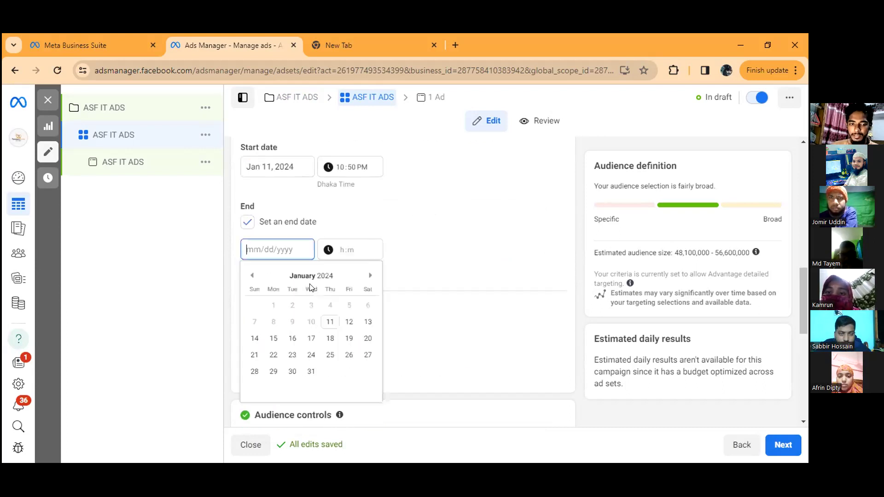
left_click(349, 339)
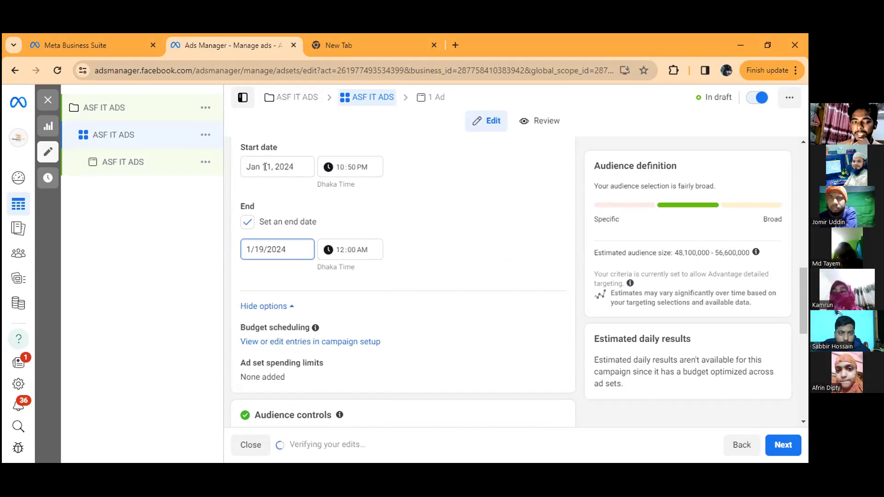
Step: Try January 19, 2024 as the ad set's start date, and return it to January 11, 2024
left_click(267, 166)
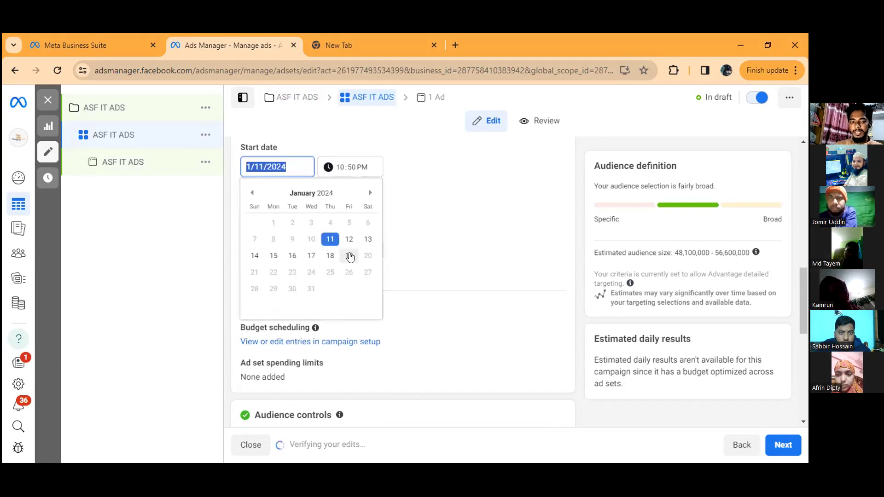
left_click(350, 256)
left_click(286, 168)
left_click(329, 239)
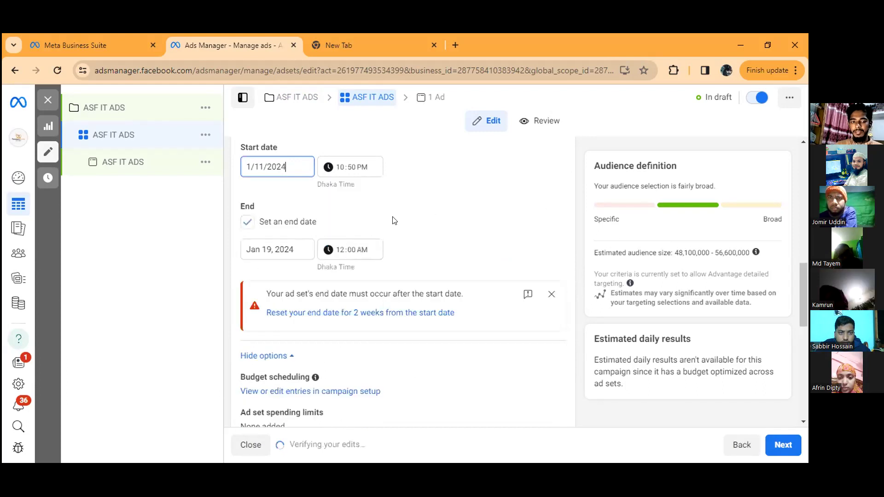
left_click(403, 216)
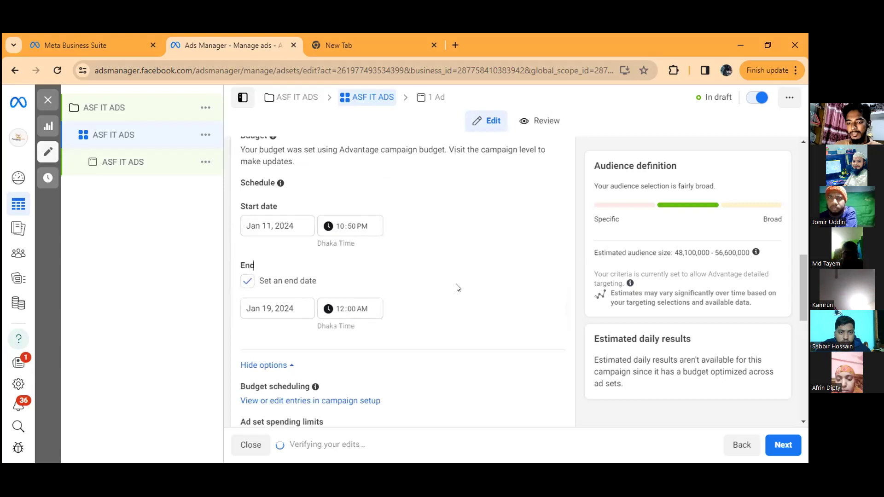
Step: Try 10:50 PM and 10:45 PM as the ad set's start time on January 11, 2024
left_click(350, 227)
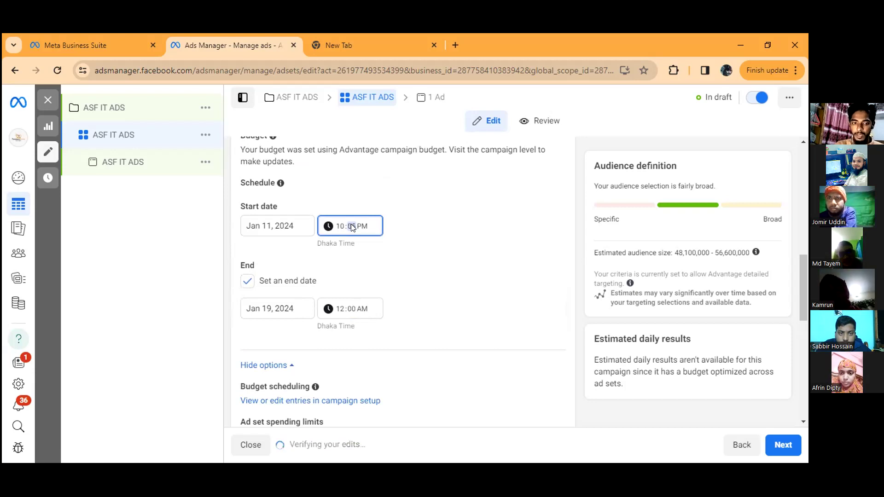
type("59")
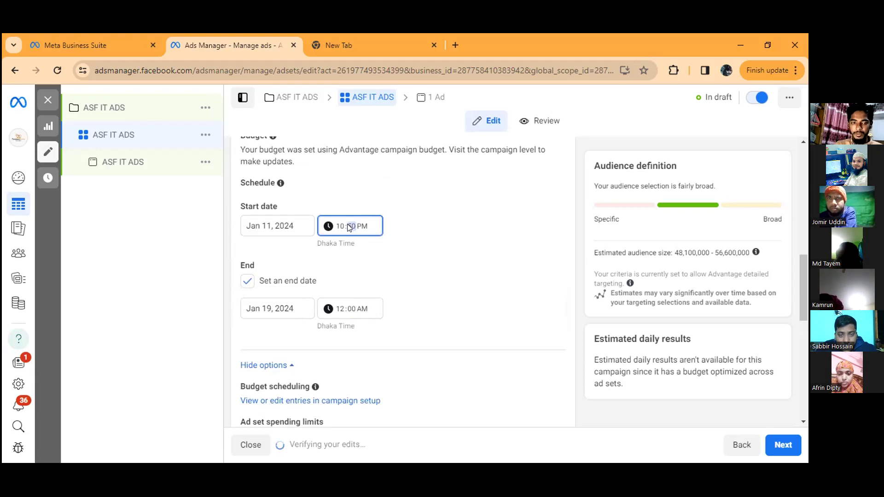
left_click(374, 250)
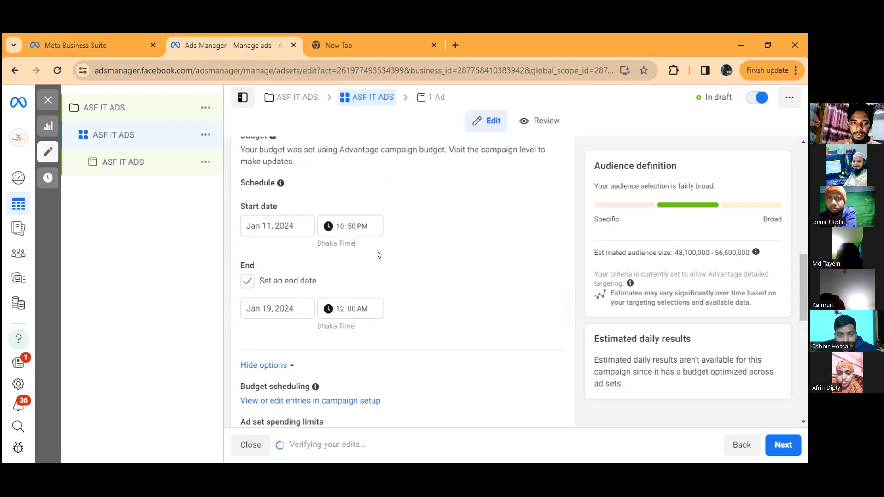
scroll(345, 267, "down", 1)
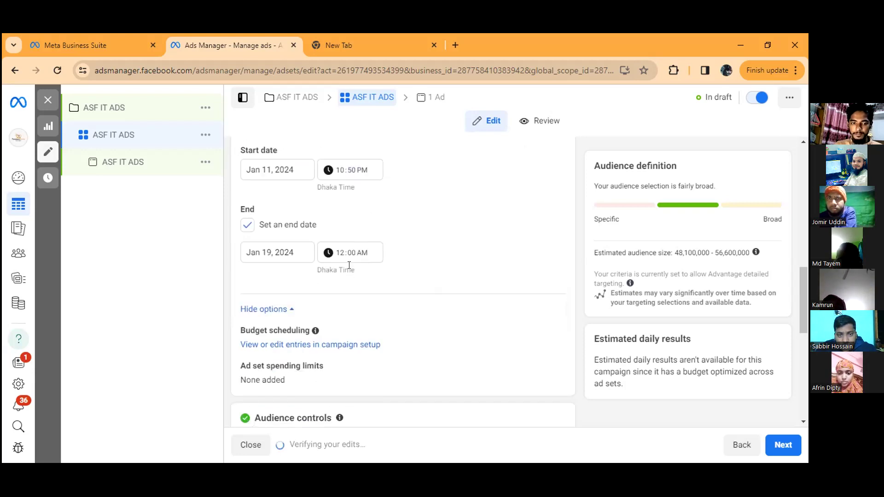
left_click(352, 168)
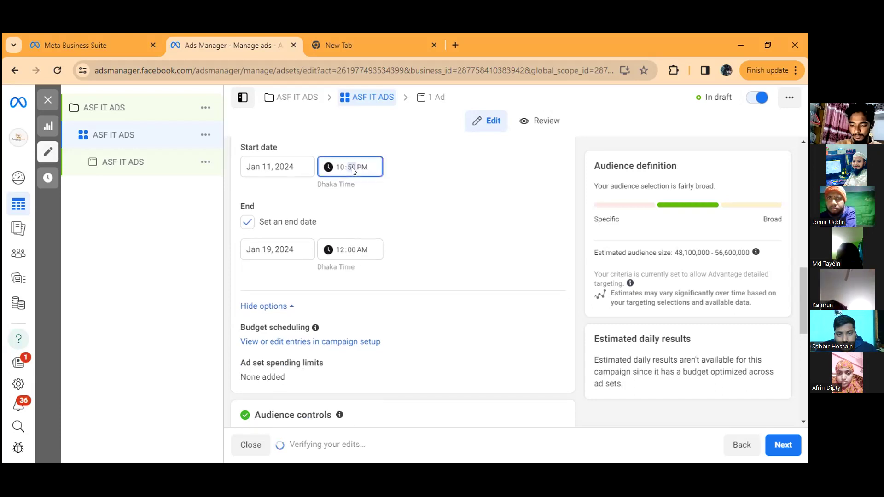
type("45")
left_click(405, 194)
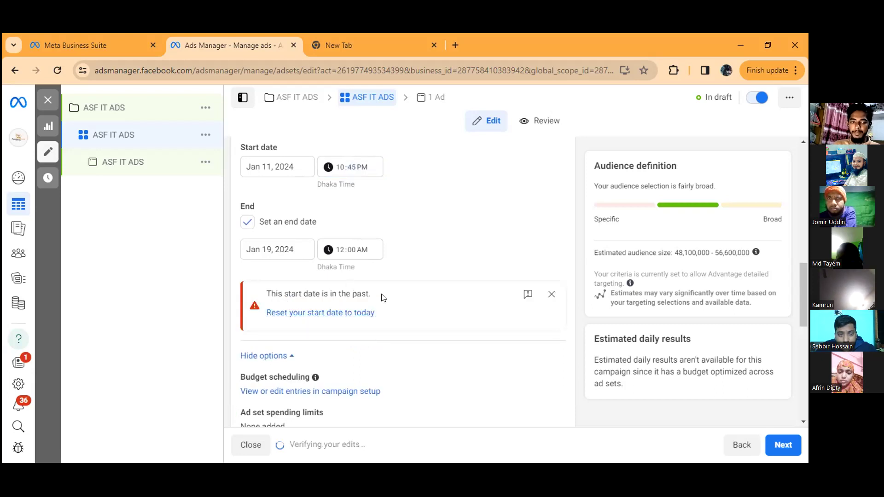
Step: Set the ad set's start time to 10:59 PM and check the end date in its calendar
left_click(350, 168)
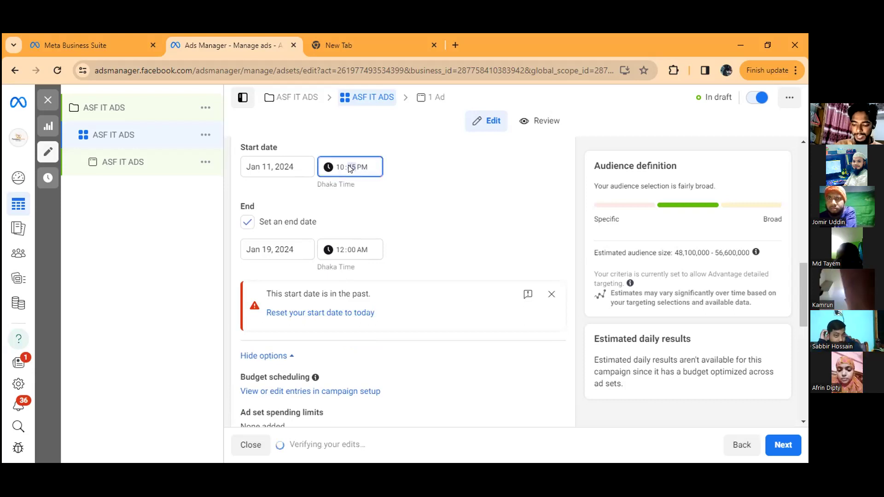
left_click(404, 200)
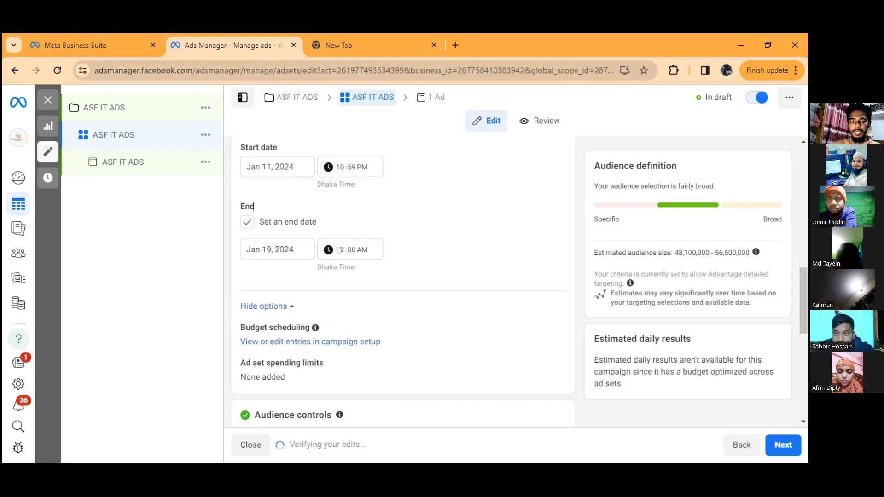
left_click(265, 246)
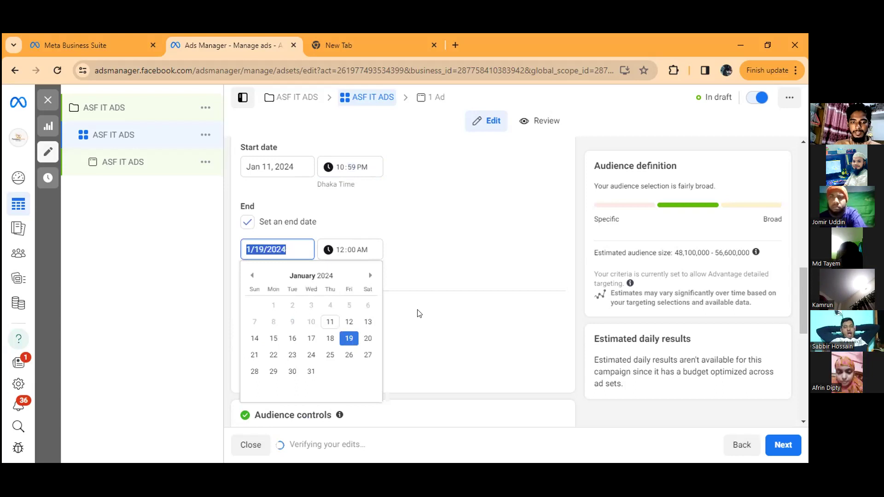
left_click(401, 247)
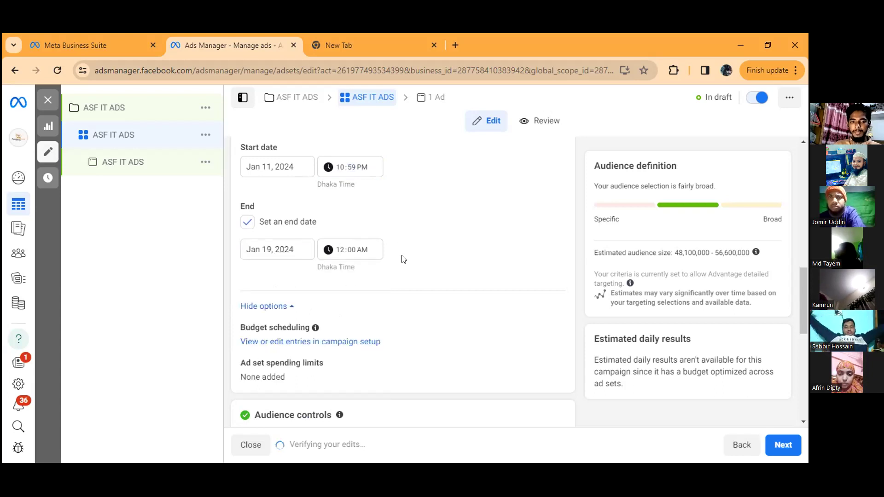
scroll(342, 200, "up", 2)
scroll(316, 202, "down", 2)
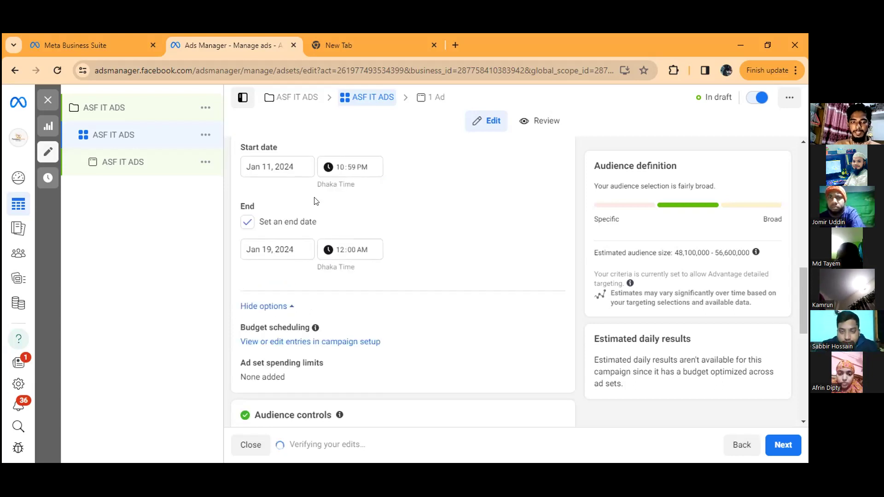
Step: Change the ad set's audience location from the whole country to the city of Dhaka, Dhaka Division, Bangladesh
scroll(365, 229, "down", 5)
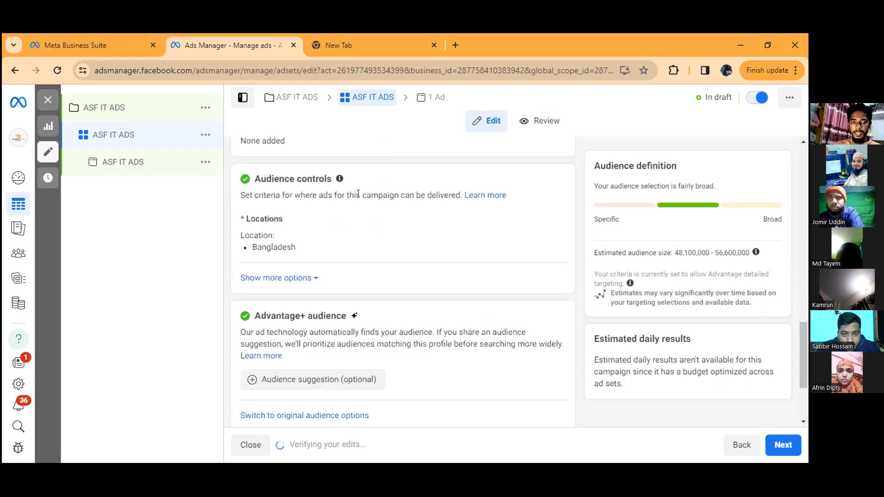
scroll(358, 202, "down", 1)
scroll(338, 238, "up", 2)
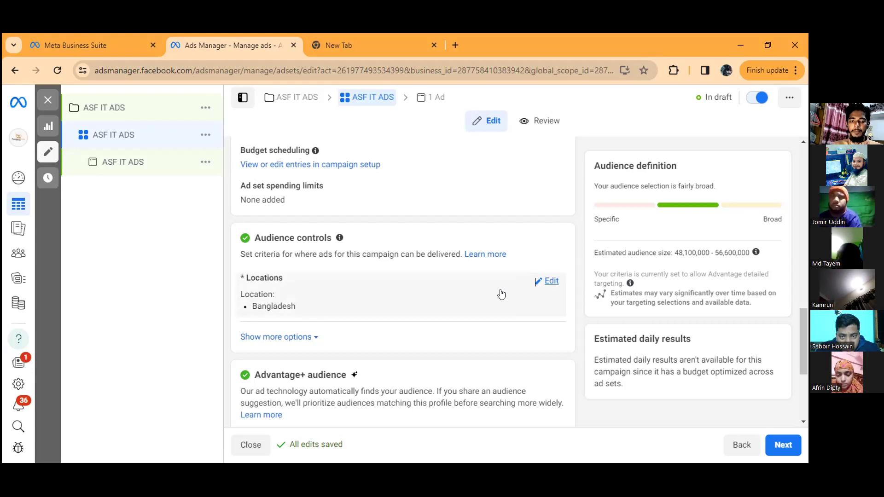
left_click(458, 304)
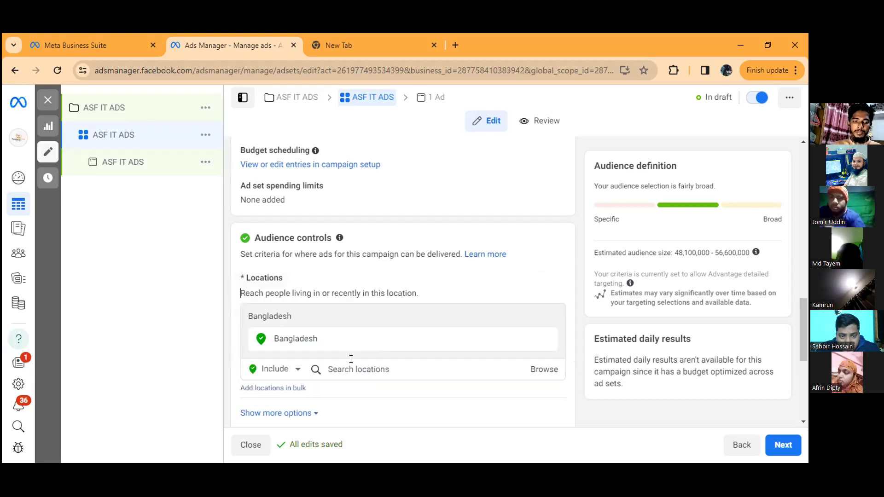
left_click(397, 364)
scroll(397, 363, "down", 1)
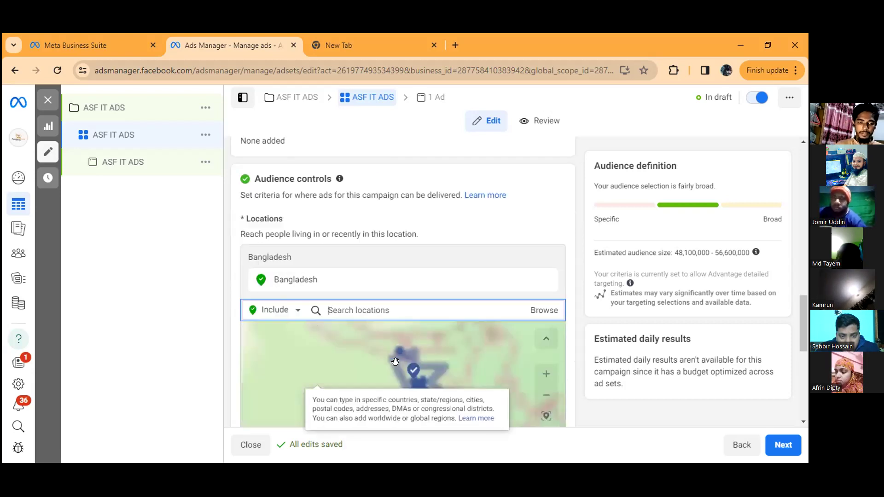
scroll(368, 302, "down", 1)
left_click(376, 283)
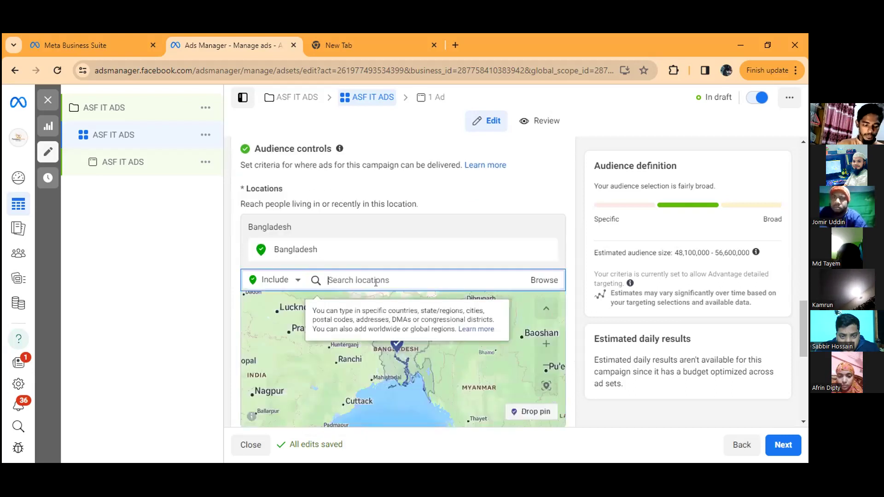
type("dh")
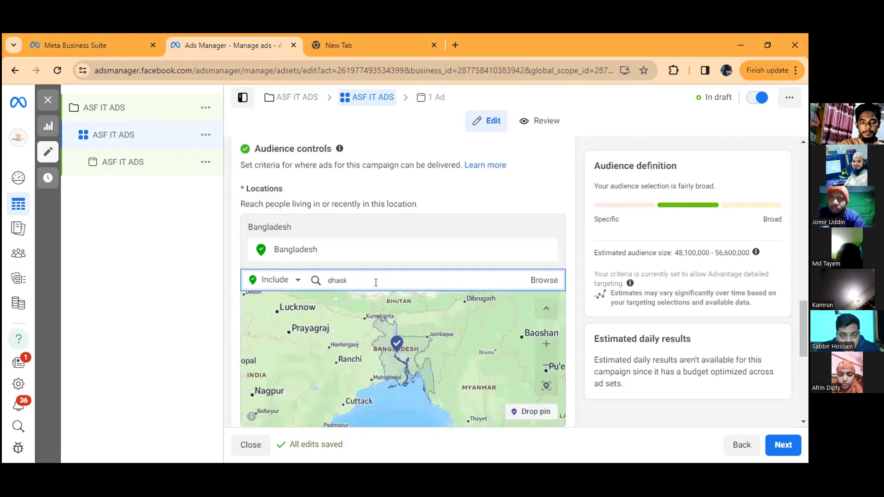
type("ask")
key("BackSpace")
key("BackSpace")
key("BackSpace")
key("BackSpace")
key("BackSpace")
type("Dhaka")
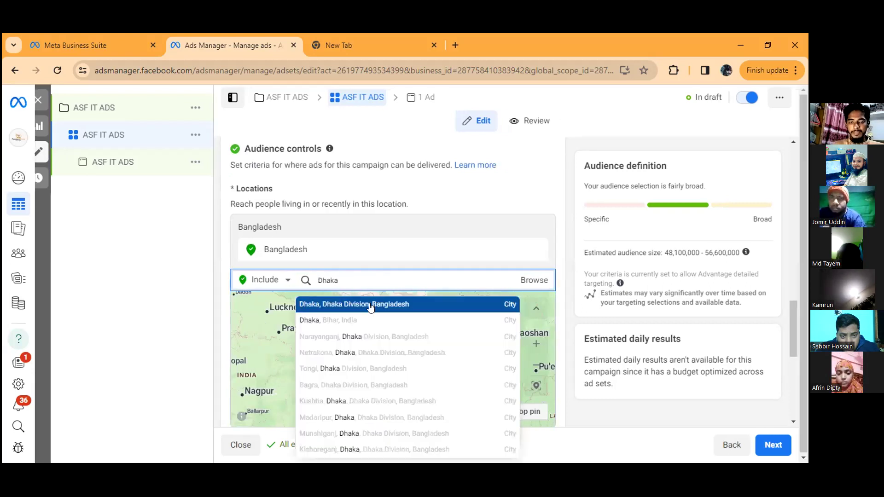
left_click(370, 305)
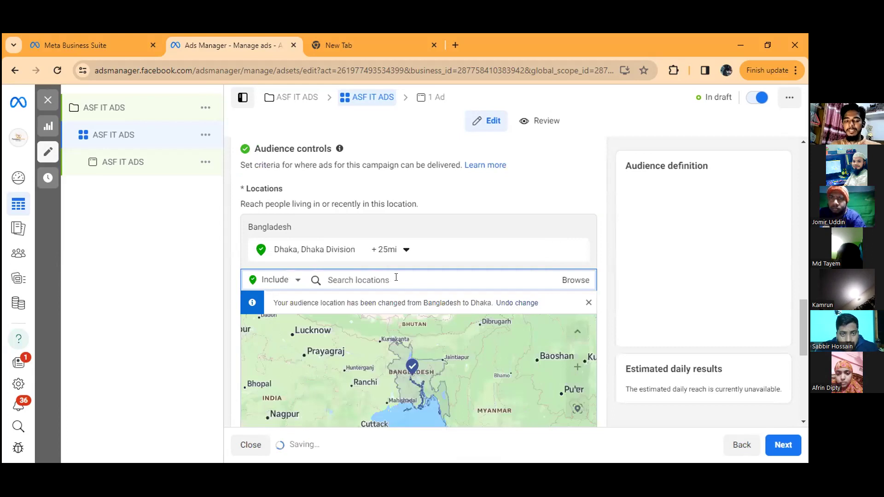
Step: Drop an included location pin on the map just east of Narsingdi, at about (23.94, 90.80)
scroll(387, 235, "down", 1)
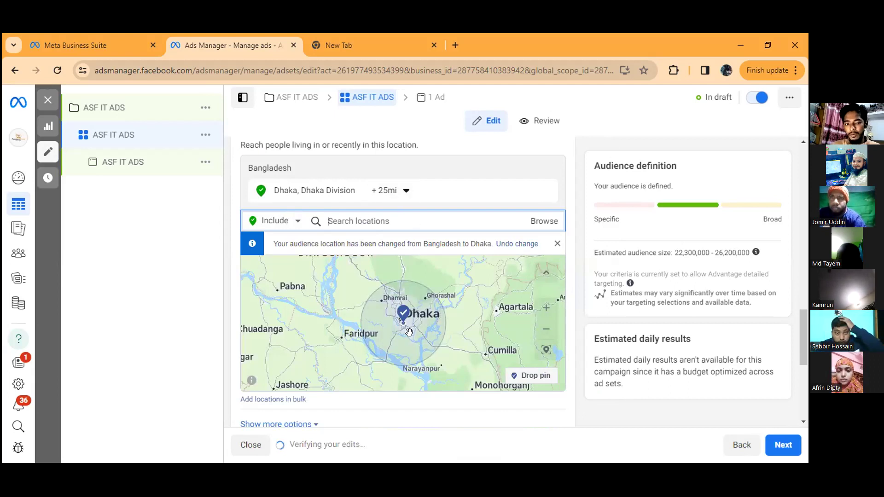
scroll(408, 331, "up", 1)
scroll(407, 321, "up", 1)
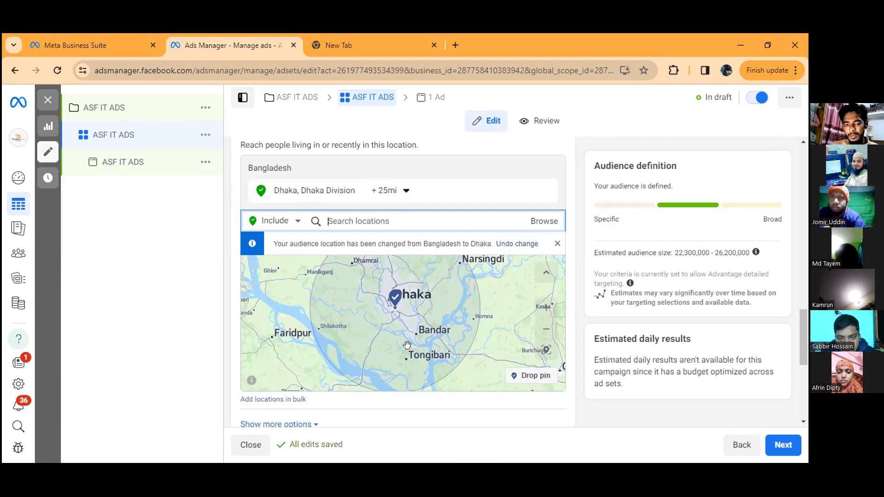
left_click_drag(359, 343, 319, 366)
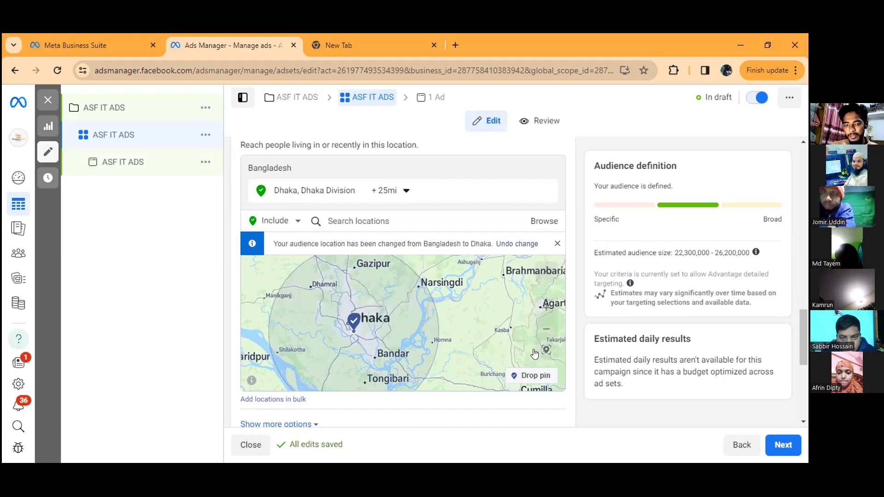
scroll(517, 323, "down", 1)
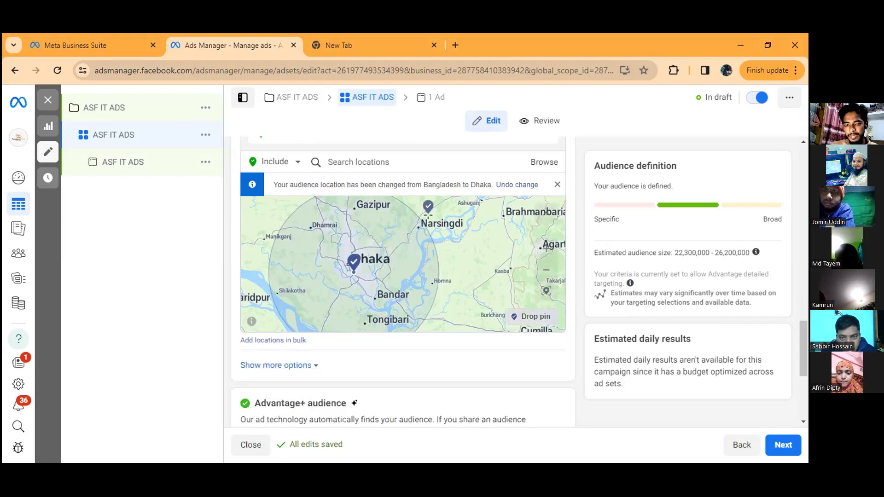
left_click(516, 317)
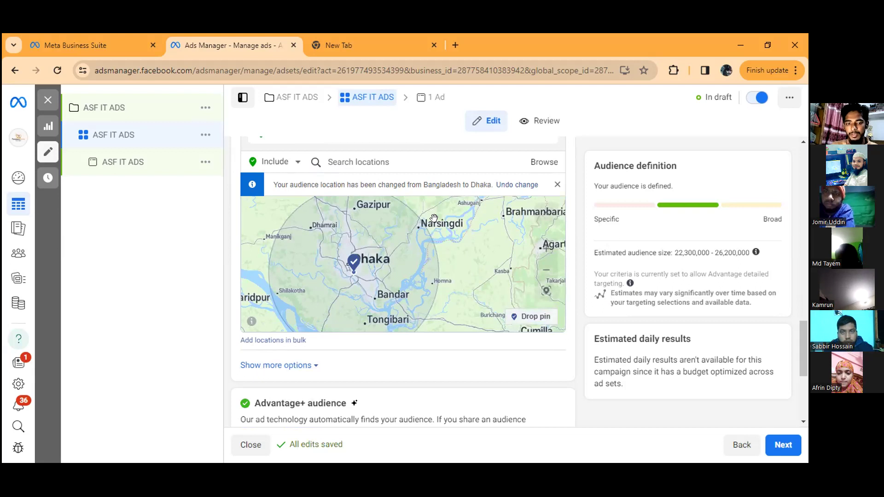
left_click(456, 208)
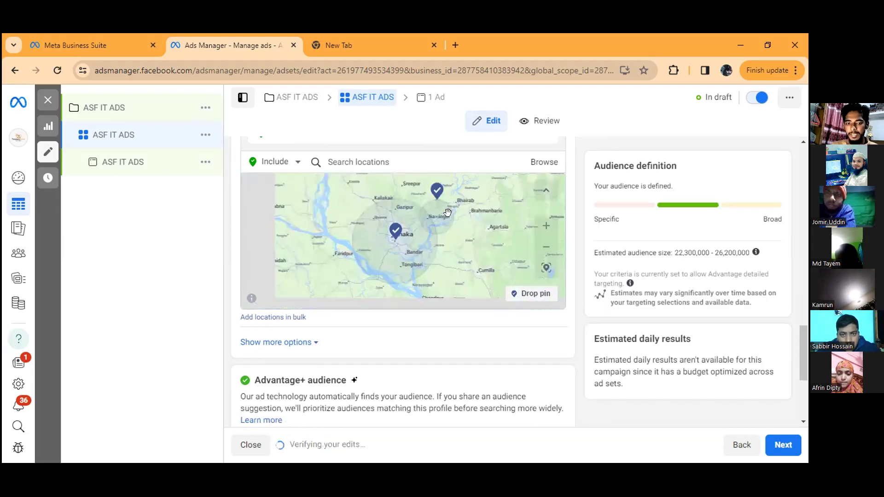
Step: Switch the location mode to exclusions and drop an excluded pin east of the Narsingdi pin, at about (23.96, 90.93)
scroll(407, 211, "up", 3)
scroll(406, 199, "down", 2)
left_click_drag(404, 198, 396, 278)
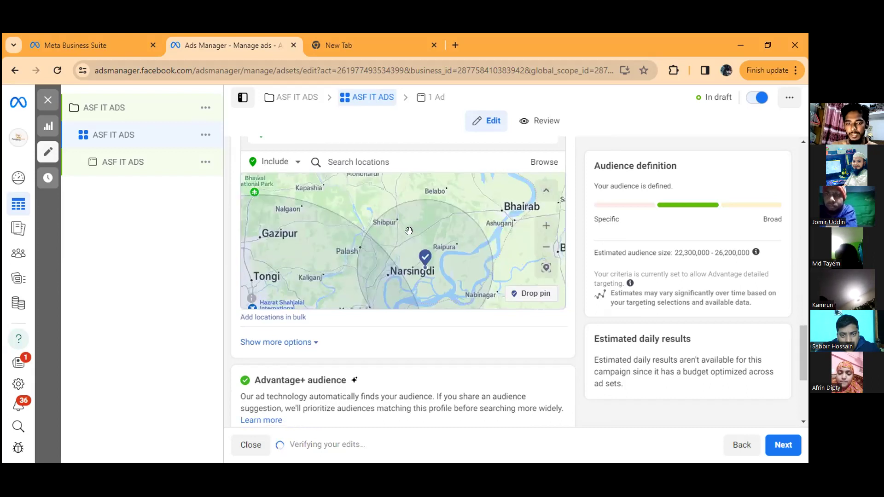
scroll(409, 231, "down", 1)
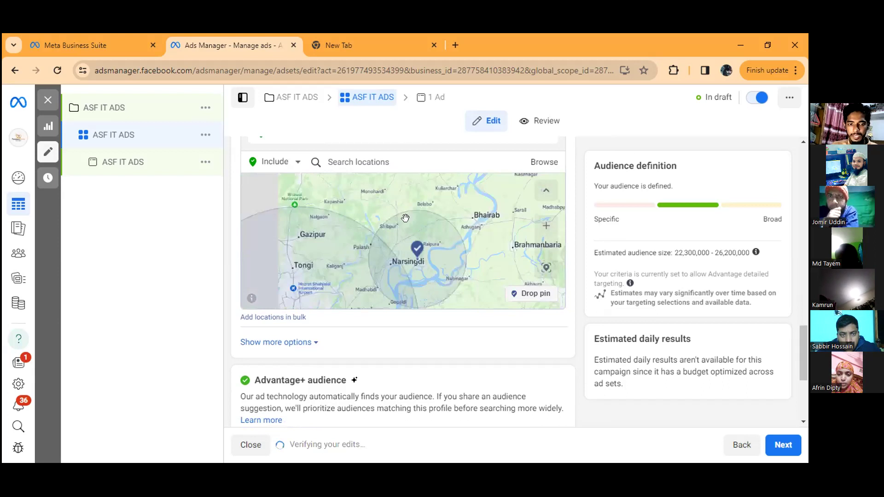
scroll(418, 260, "up", 2)
scroll(417, 243, "up", 1)
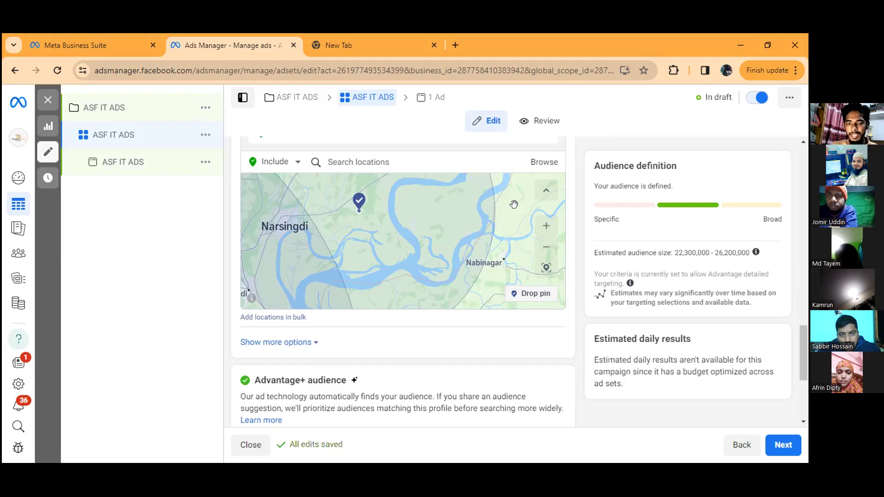
left_click(296, 163)
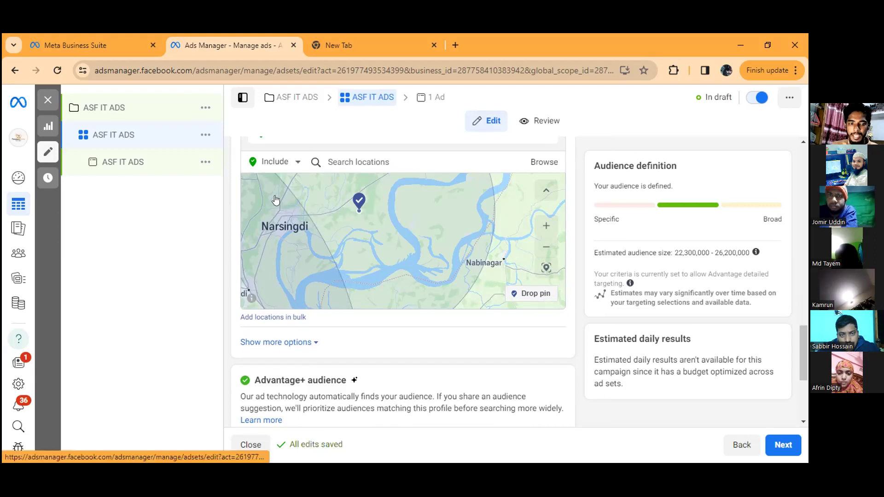
left_click(276, 198)
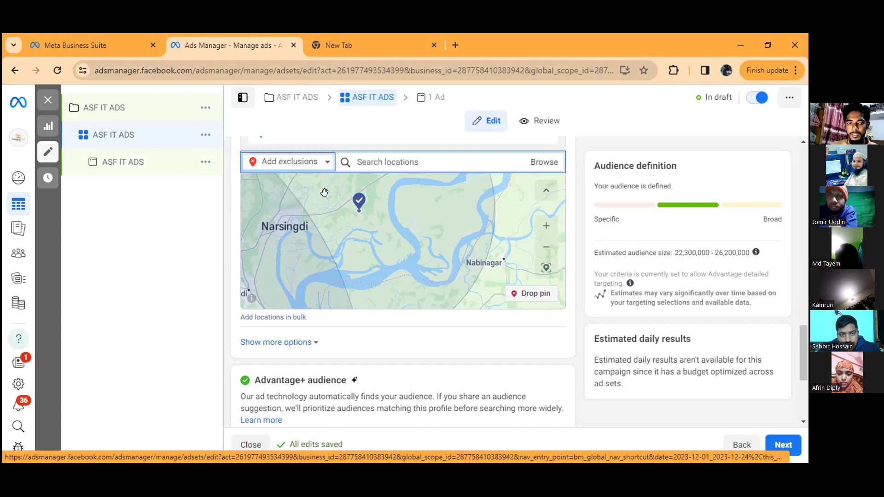
left_click(522, 294)
left_click(464, 185)
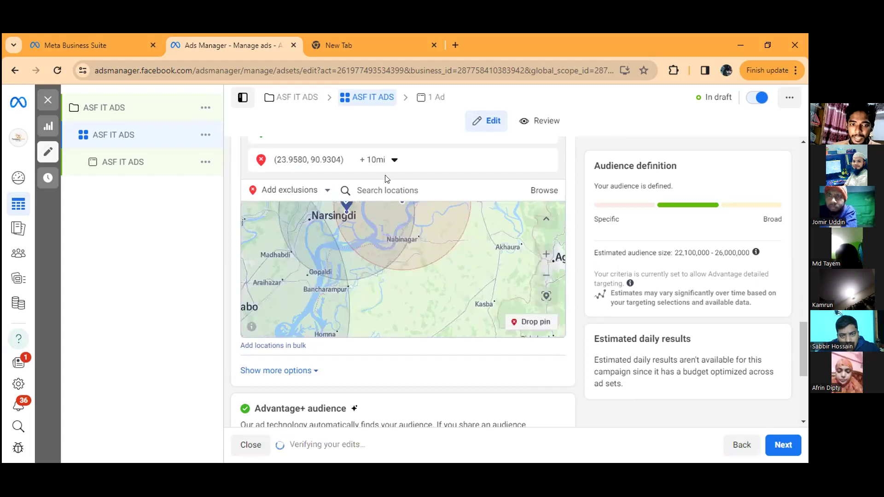
Step: Set the excluded pin's radius to 1 mi and check its area on the map and the location list
left_click(394, 160)
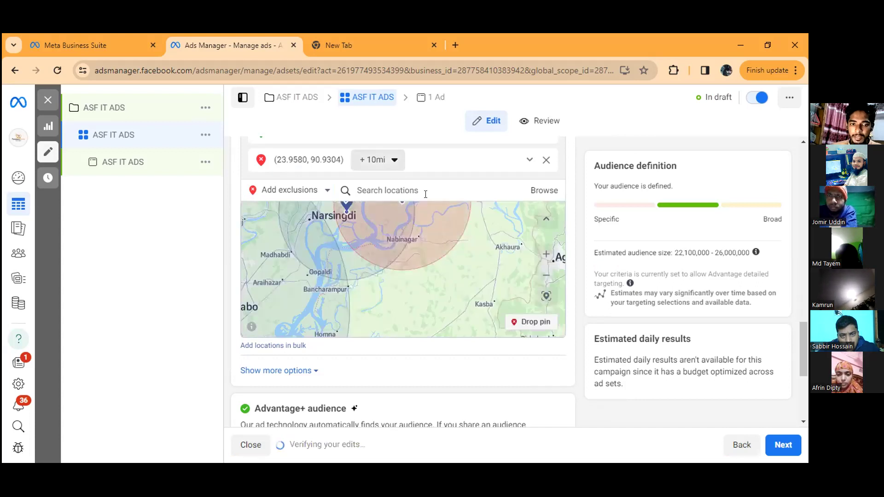
key("BackSpace")
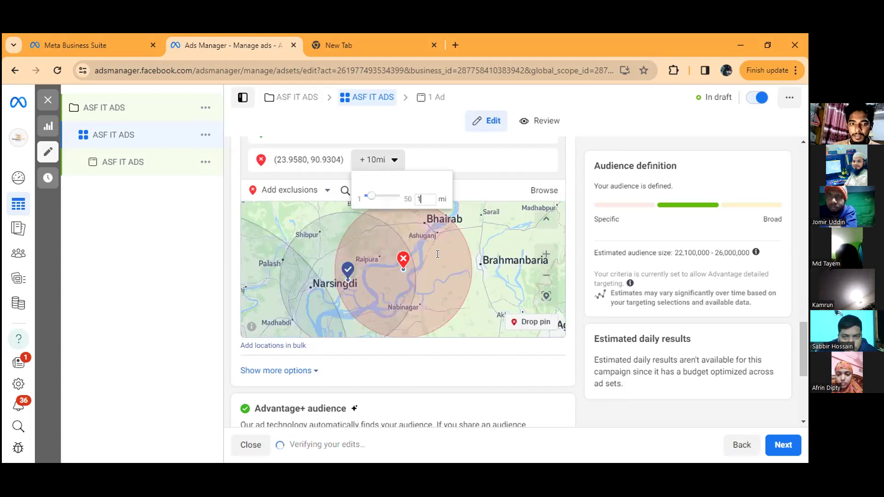
left_click(436, 251)
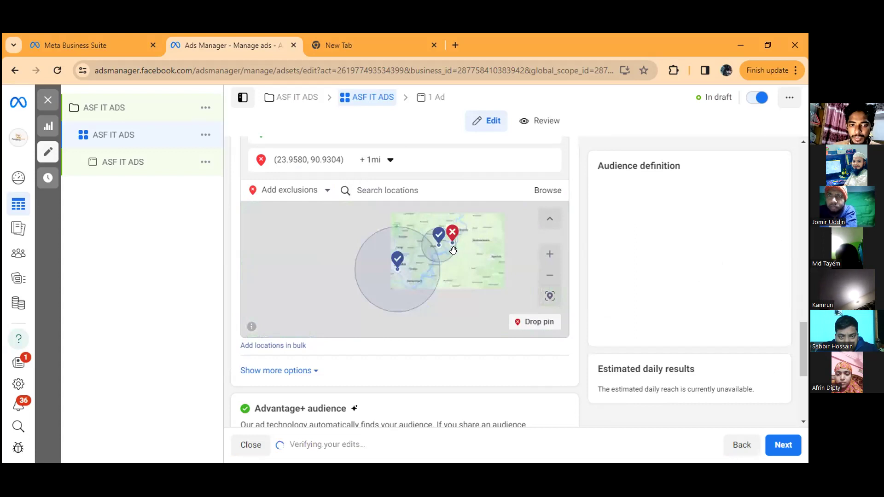
scroll(428, 230, "up", 3)
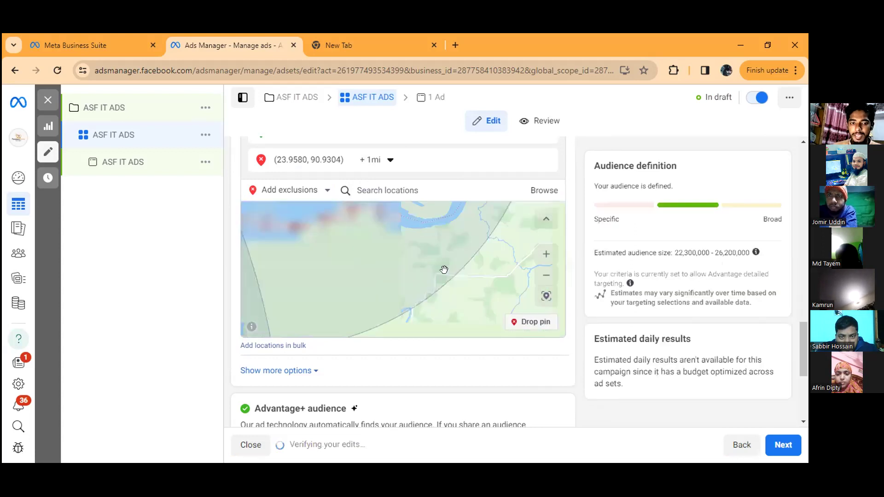
scroll(444, 269, "down", 3)
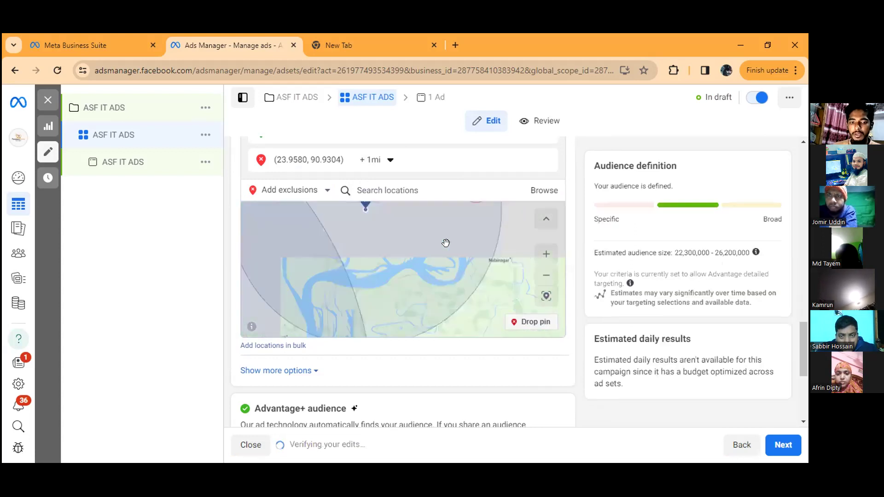
scroll(436, 216, "up", 3)
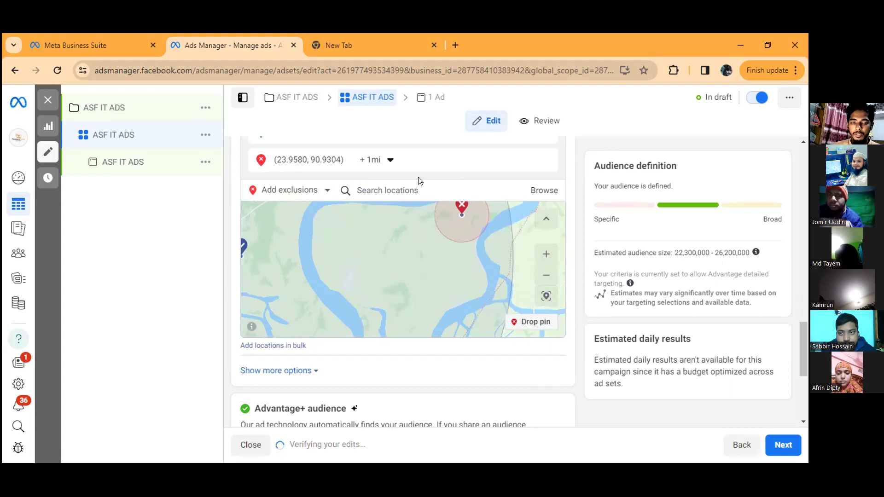
scroll(414, 199, "up", 3)
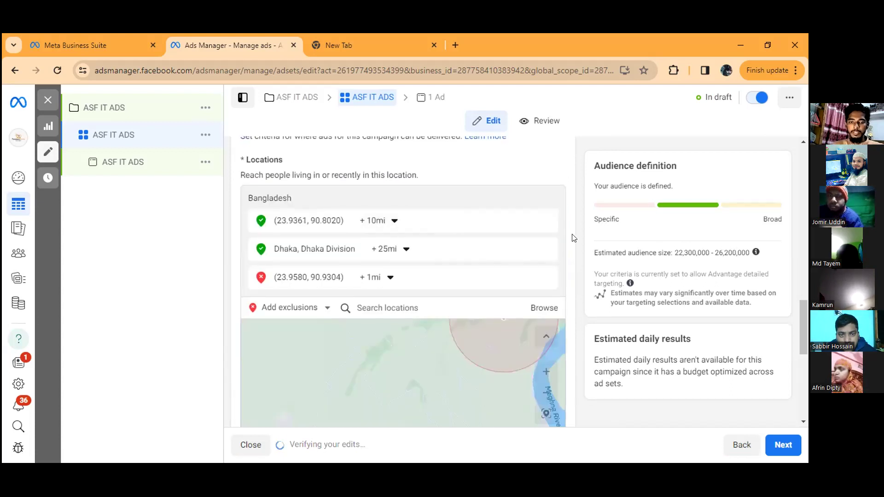
Step: Show the additional audience control options for minimum age and excluded custom audiences
scroll(571, 237, "down", 4)
scroll(535, 250, "down", 1)
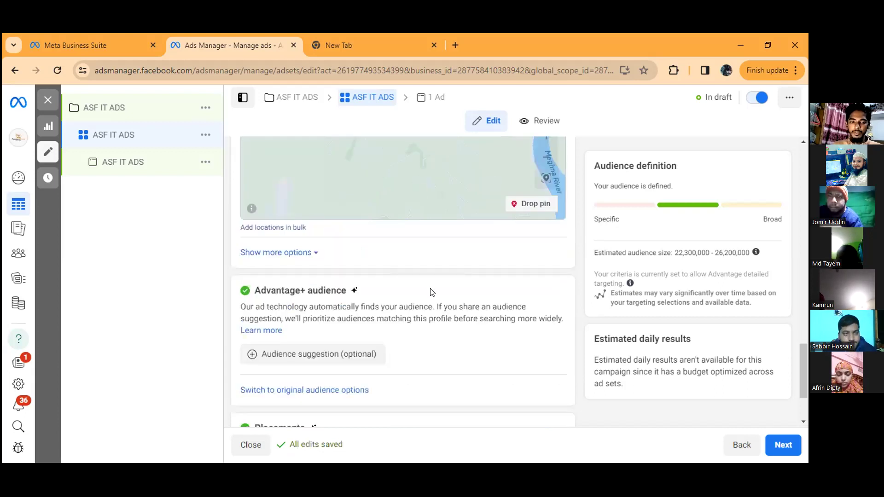
left_click(298, 253)
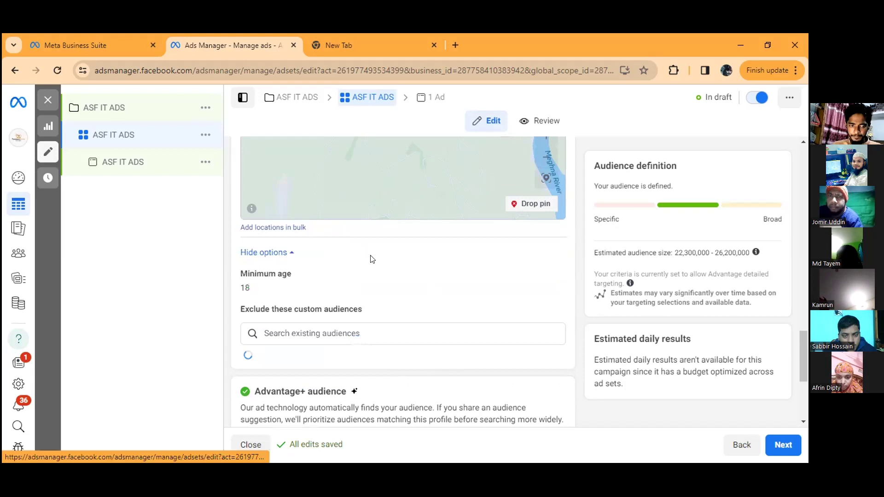
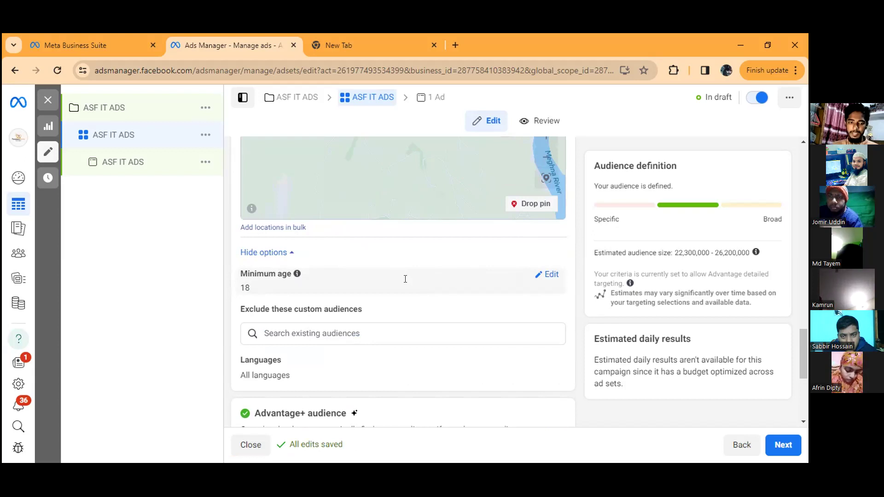
Step: Add Bengali as the audience language in the ad set's audience controls
scroll(352, 276, "down", 1)
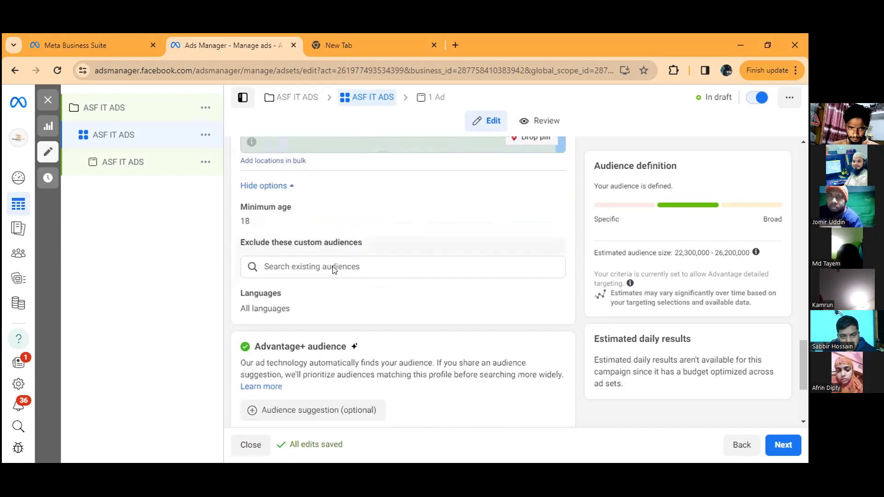
scroll(562, 249, "down", 1)
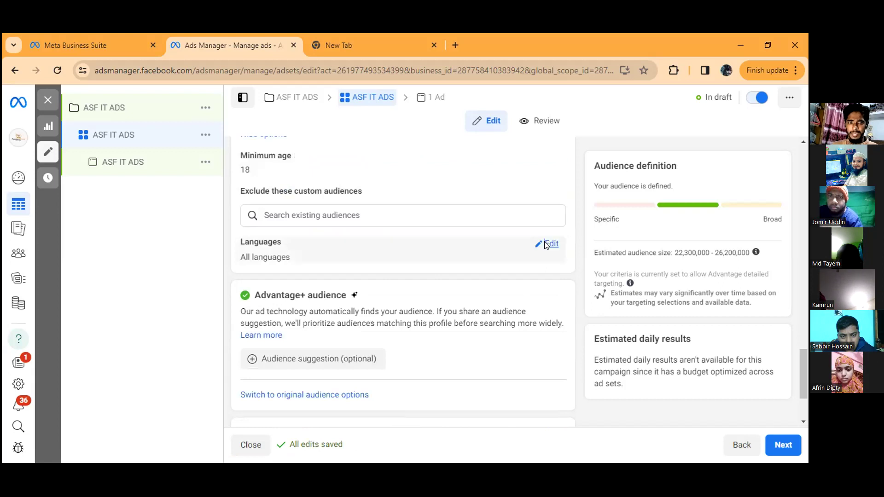
left_click(436, 271)
left_click(429, 260)
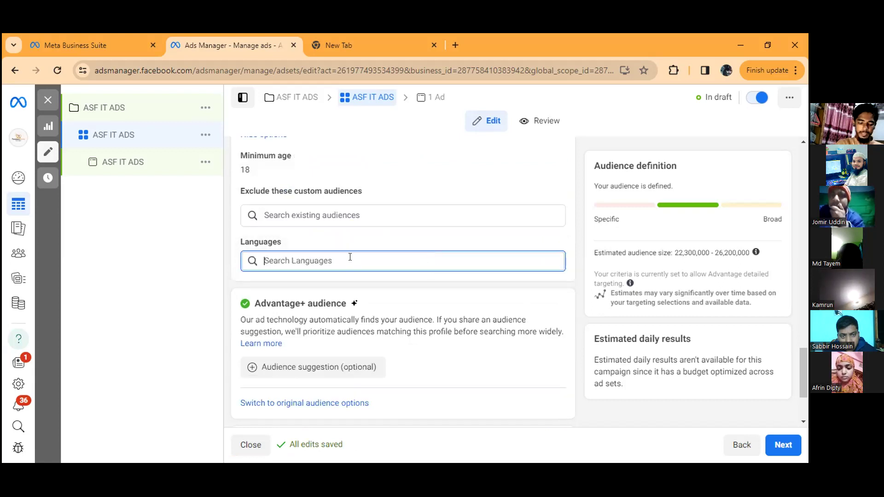
type("beng")
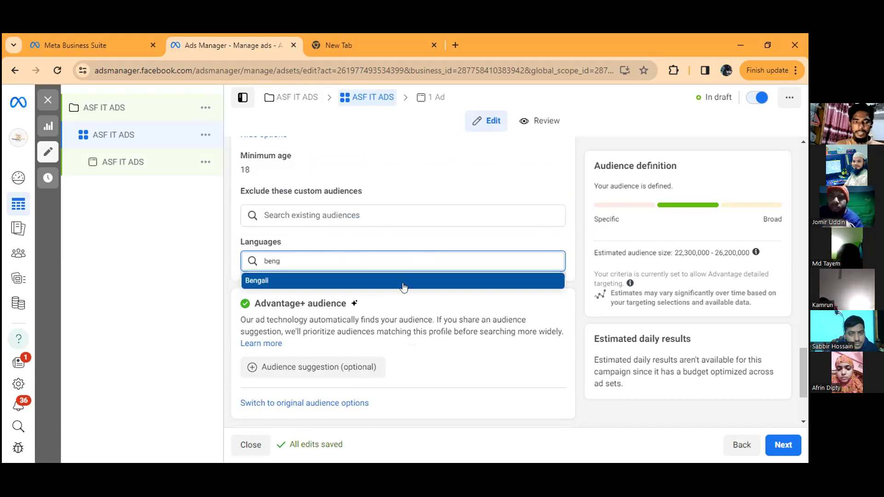
left_click(374, 278)
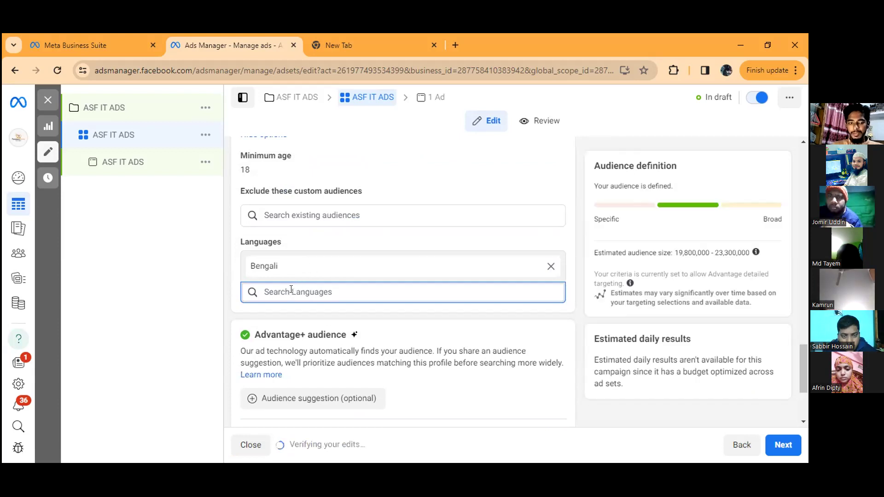
Step: Review the audience controls from locations through languages, along with the Advantage+ audience section
scroll(382, 302, "down", 1)
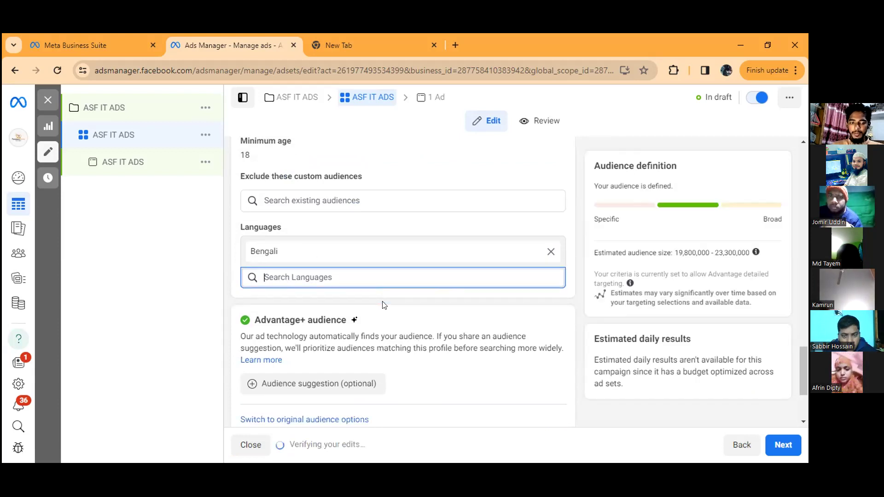
scroll(384, 305, "down", 2)
scroll(274, 275, "up", 1)
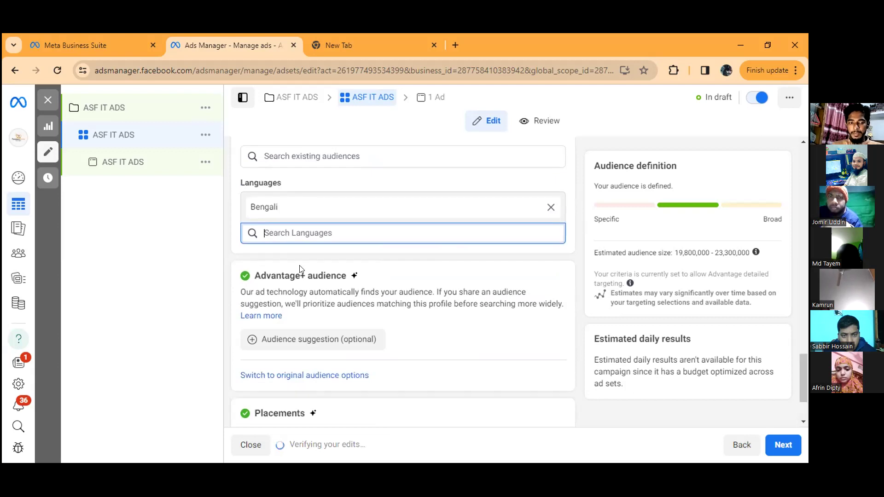
scroll(320, 237, "up", 4)
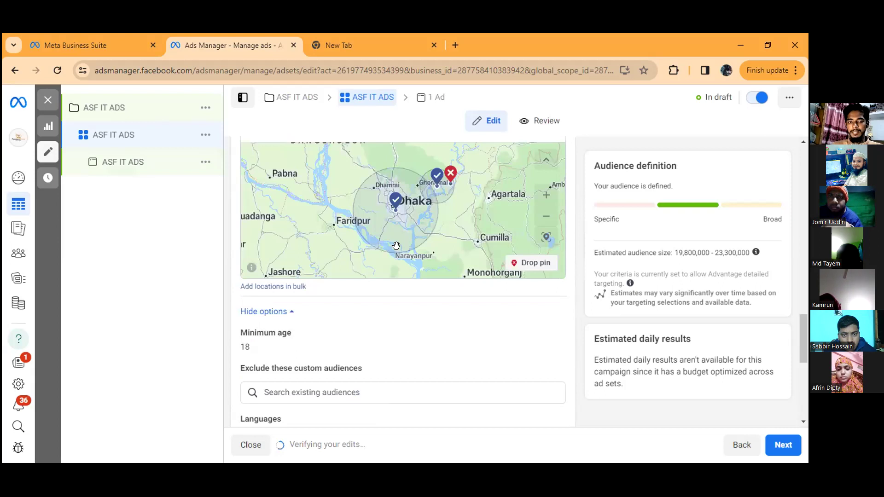
scroll(396, 246, "up", 2)
scroll(574, 211, "up", 1)
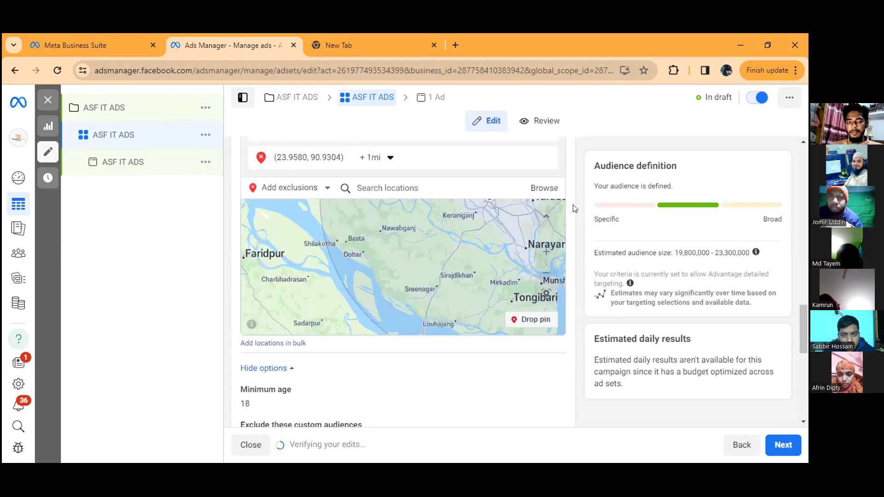
scroll(332, 253, "up", 5)
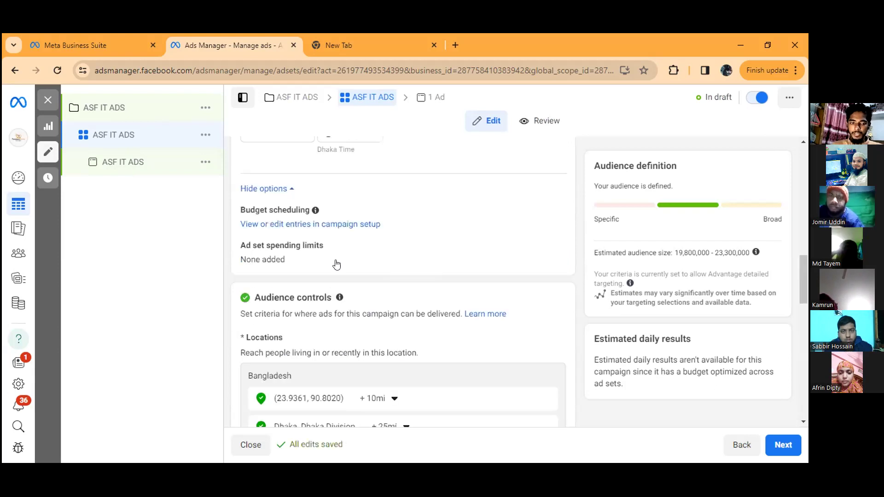
scroll(406, 275, "down", 3)
scroll(408, 275, "down", 4)
scroll(396, 272, "down", 2)
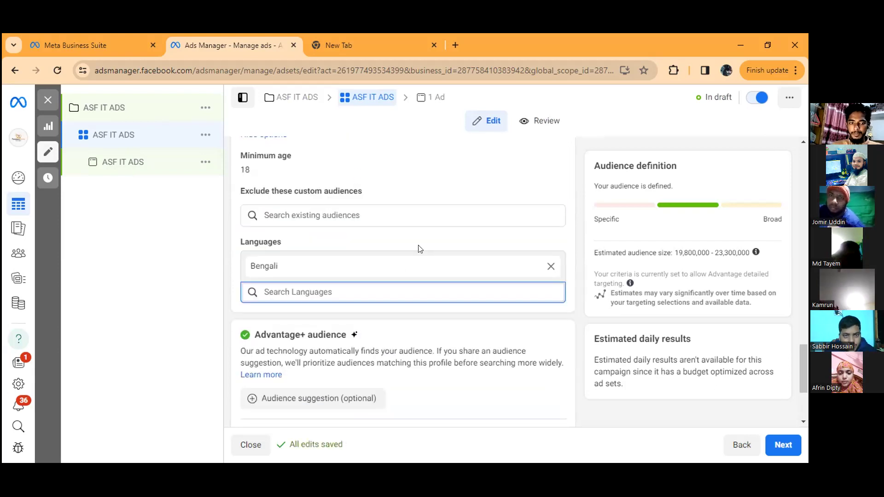
scroll(391, 268, "down", 2)
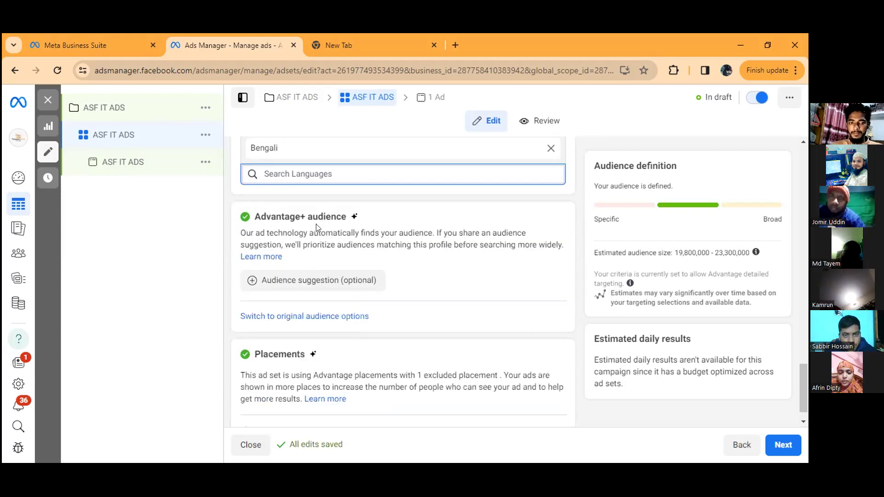
scroll(297, 284, "up", 1)
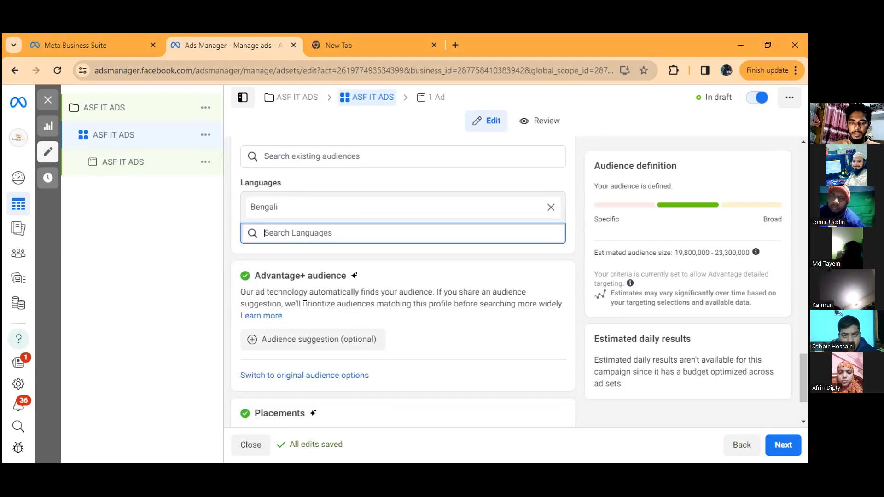
scroll(349, 294, "down", 1)
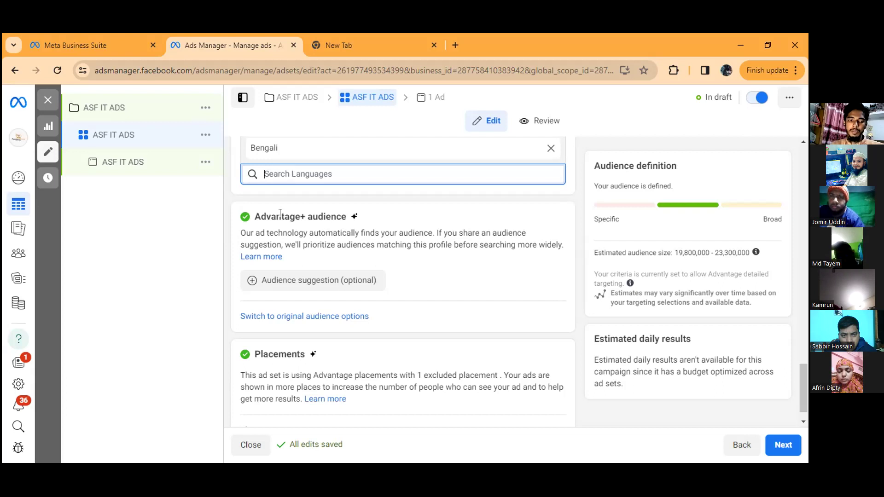
Step: Switch from Advantage+ audience to the original audience options and review the custom audience, location and demographic settings
left_click(281, 215)
triple_click(281, 214)
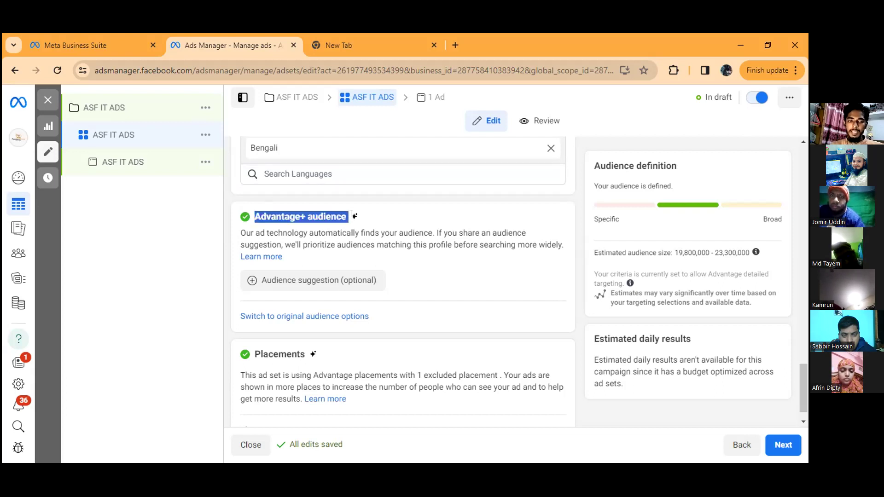
left_click(375, 217)
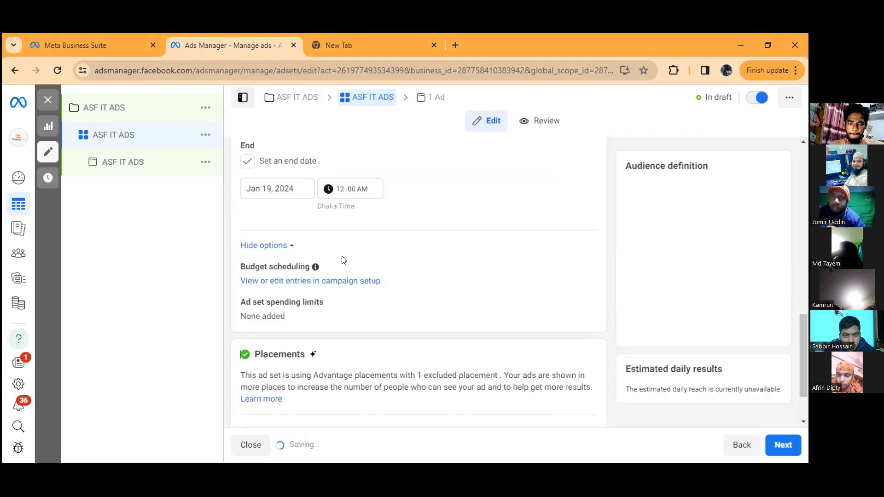
scroll(414, 233, "down", 2)
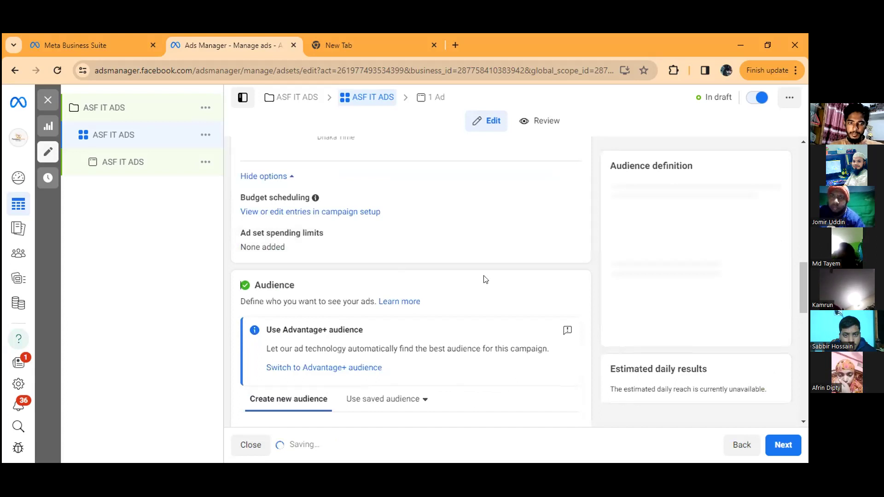
scroll(488, 266, "down", 5)
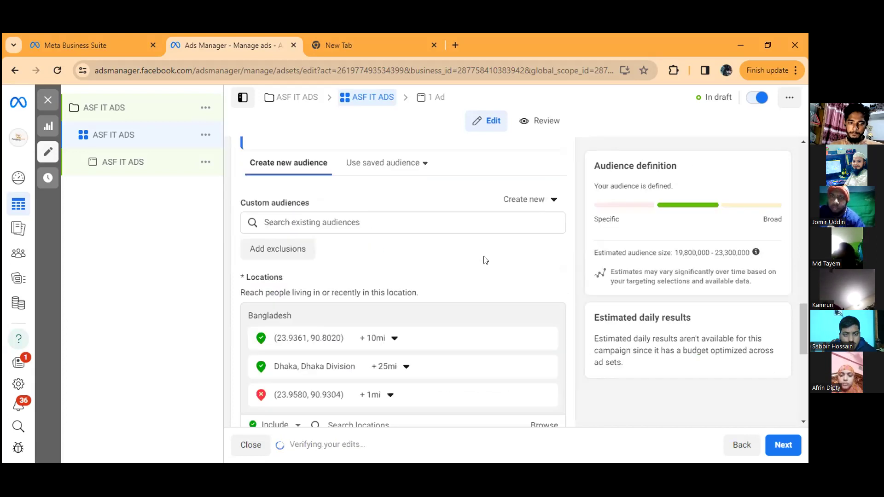
scroll(479, 261, "down", 2)
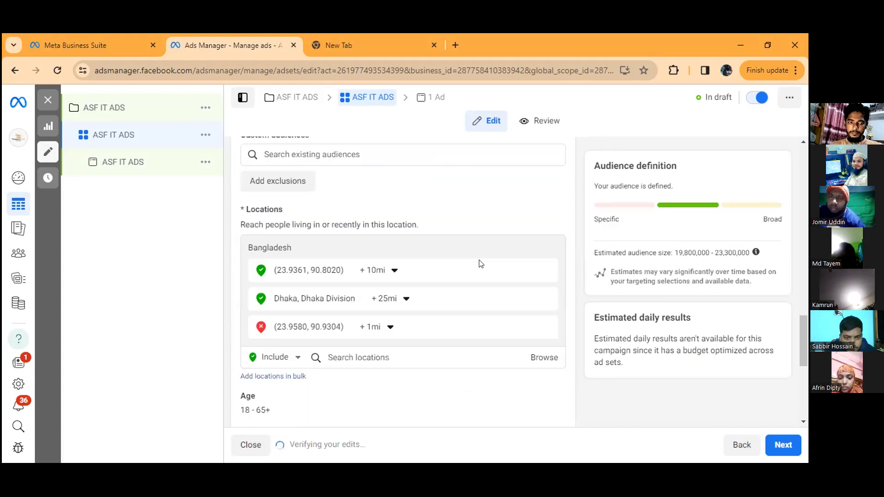
scroll(474, 259, "down", 4)
scroll(458, 244, "down", 1)
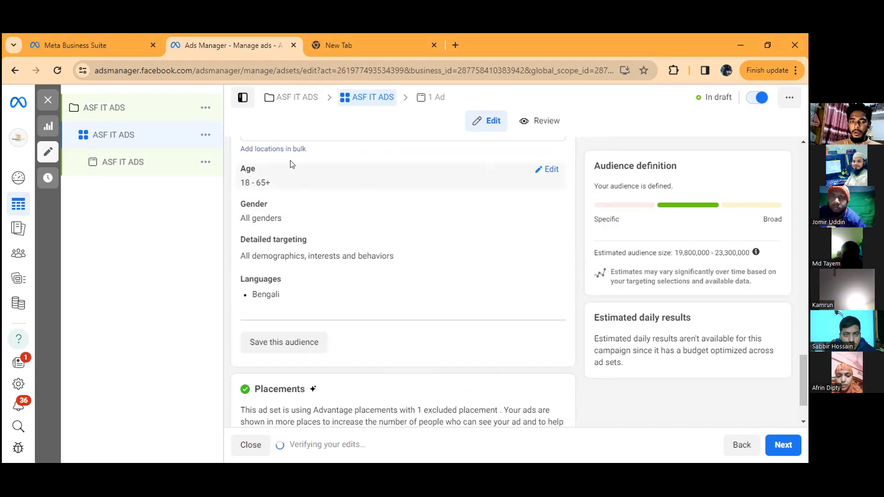
Step: Edit the audience's age range and choose a lower maximum age
mouse_move(291, 179)
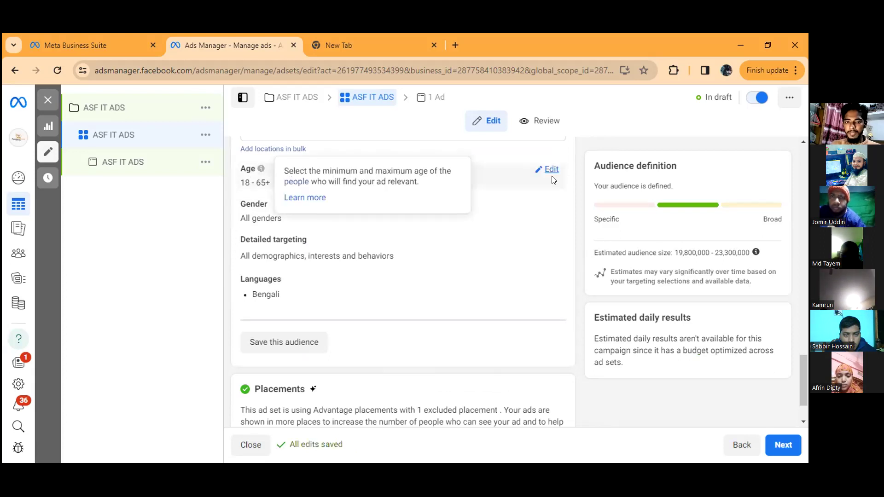
left_click(549, 170)
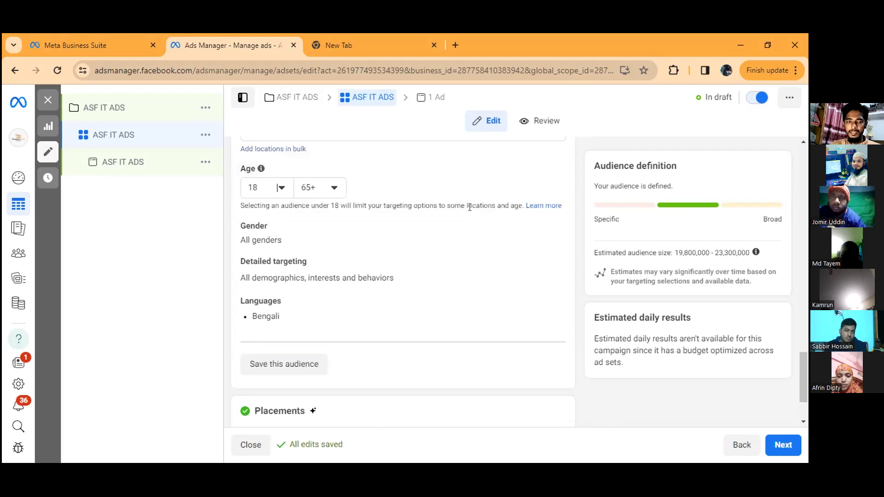
left_click(330, 194)
scroll(327, 246, "up", 1)
scroll(329, 248, "up", 4)
scroll(333, 246, "up", 2)
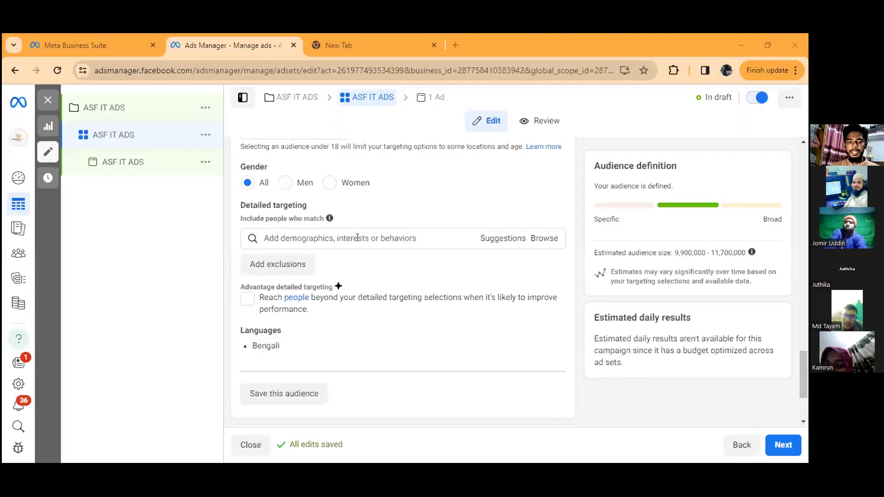
Step: Include the College grad and High school grad education levels from Demographics > Education in the detailed targeting
left_click(386, 240)
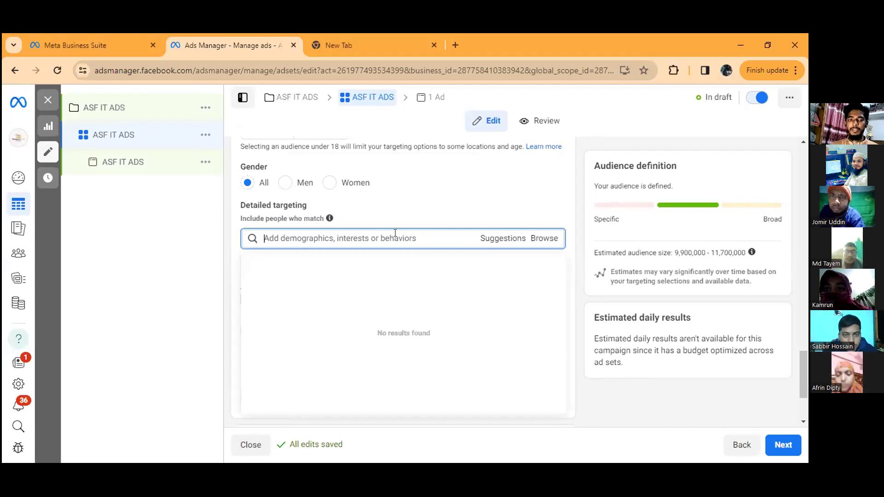
mouse_move(312, 205)
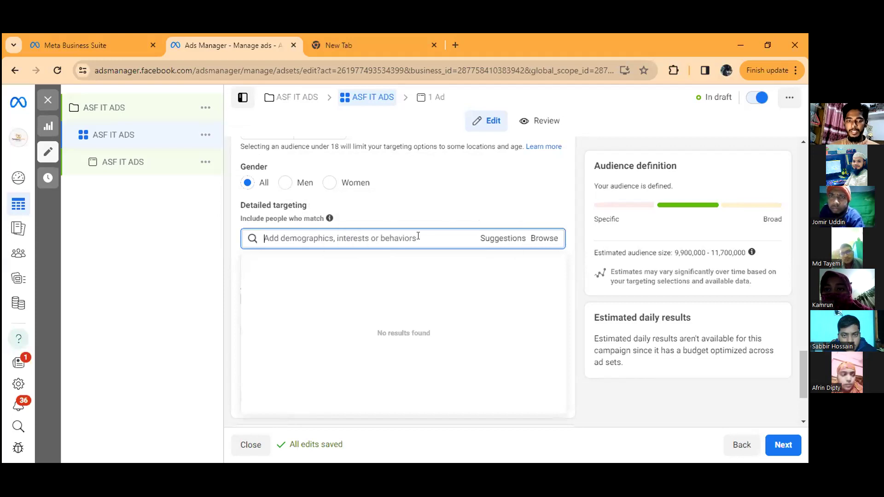
left_click(535, 239)
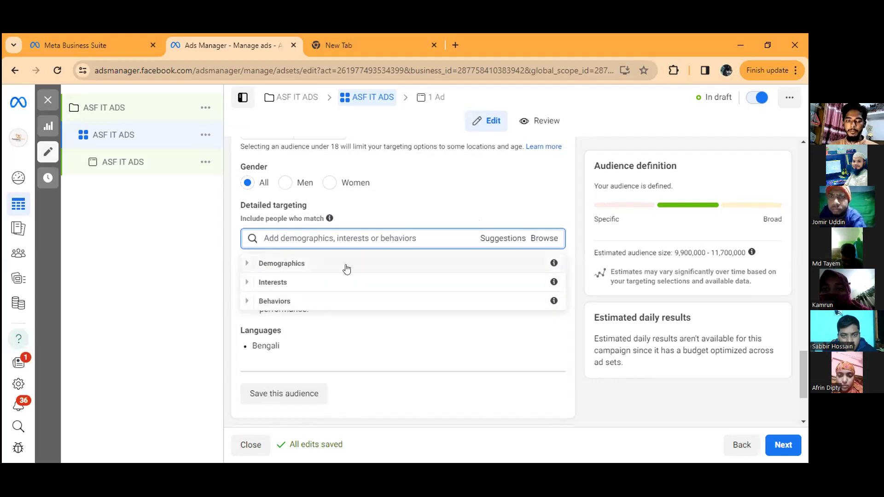
left_click(247, 265)
scroll(299, 322, "down", 1)
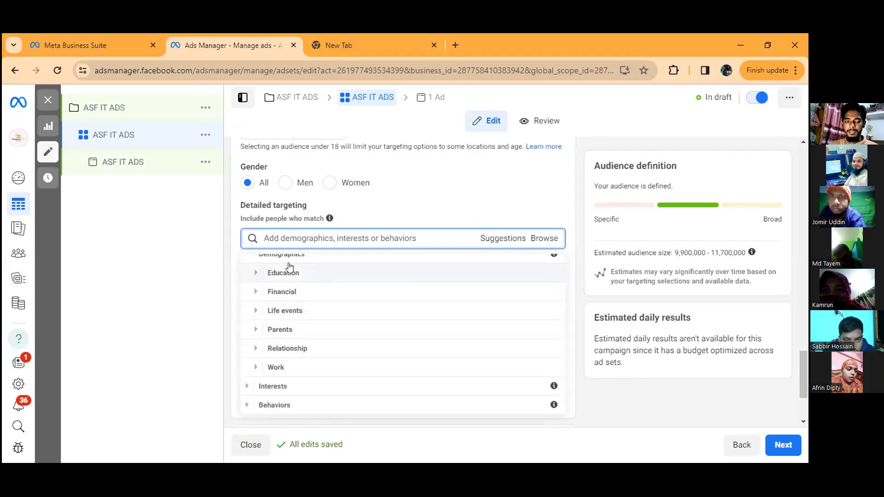
scroll(299, 281, "up", 1)
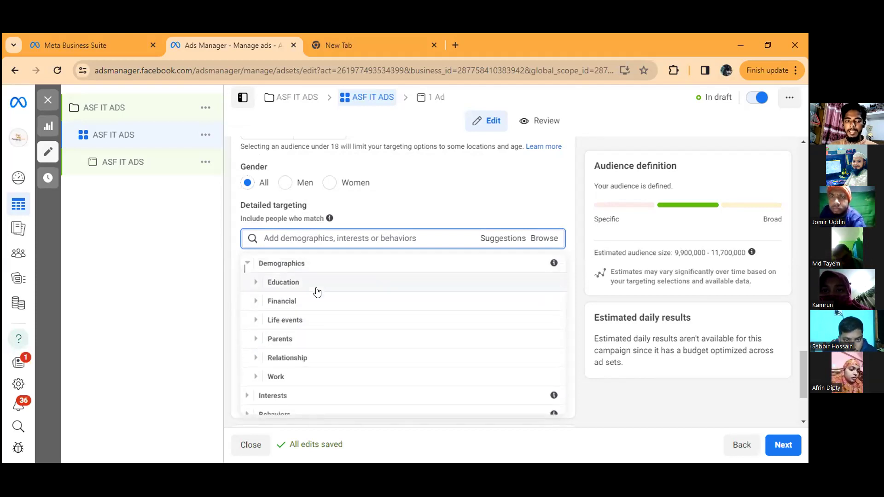
left_click(289, 283)
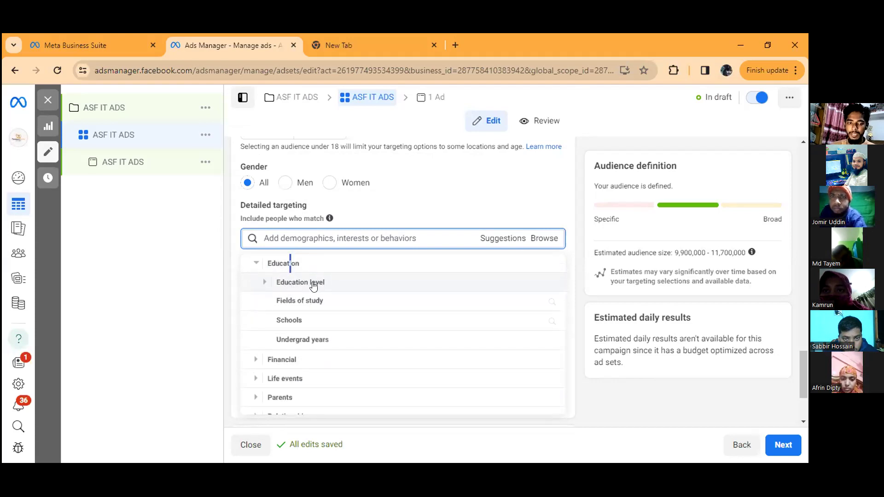
left_click(264, 282)
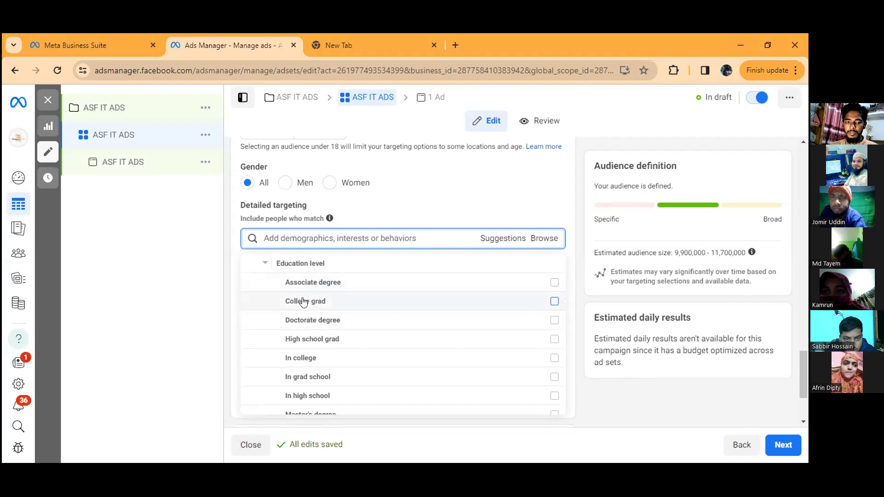
left_click(551, 303)
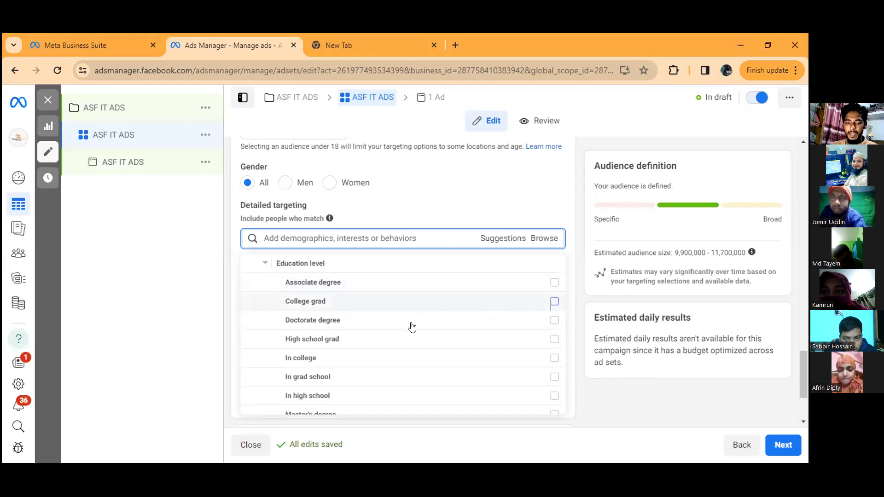
left_click(554, 340)
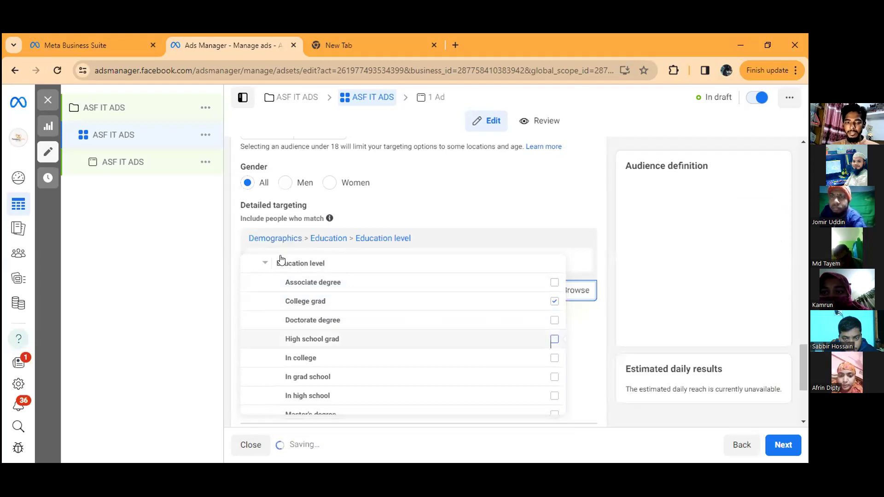
left_click(265, 262)
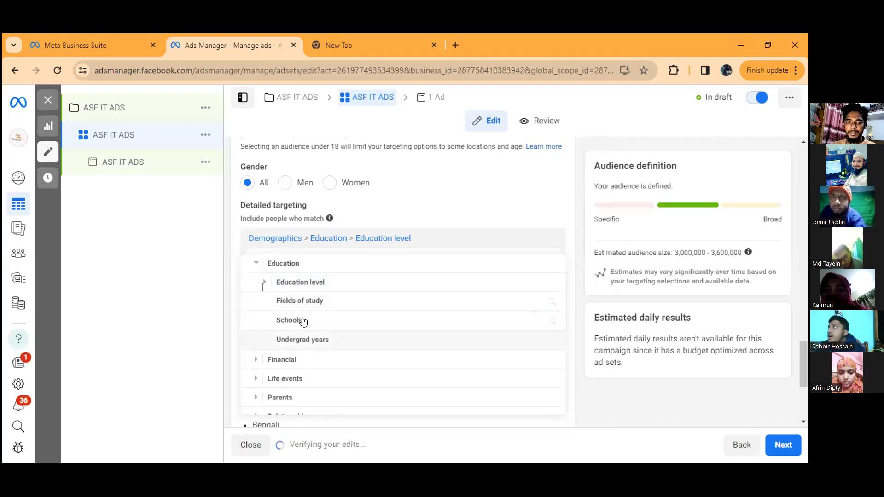
Step: Examine the Education subcategories and the household income options under Financial > Income in the Demographics targeting
scroll(318, 281, "down", 1)
scroll(317, 282, "up", 1)
scroll(266, 283, "up", 1)
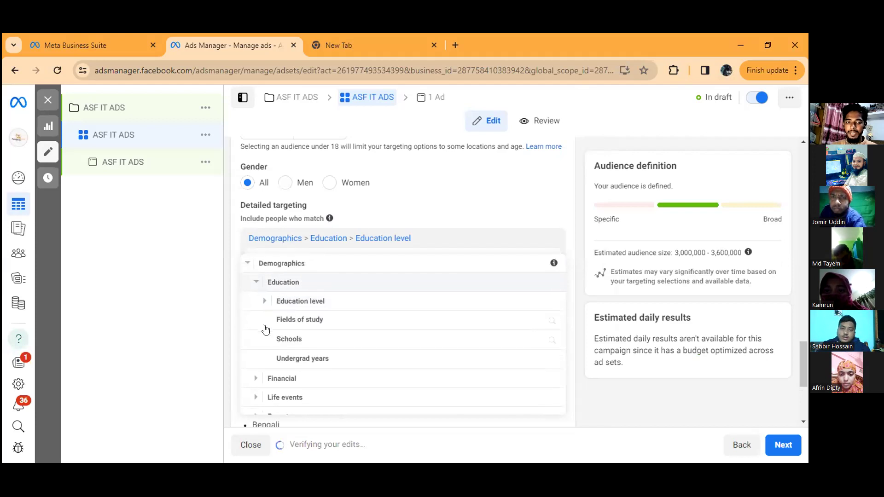
scroll(263, 355, "down", 1)
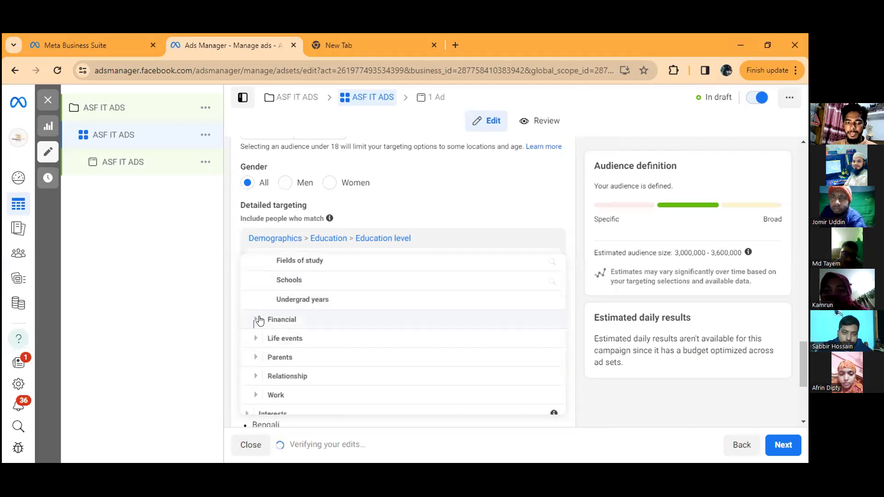
left_click(260, 321)
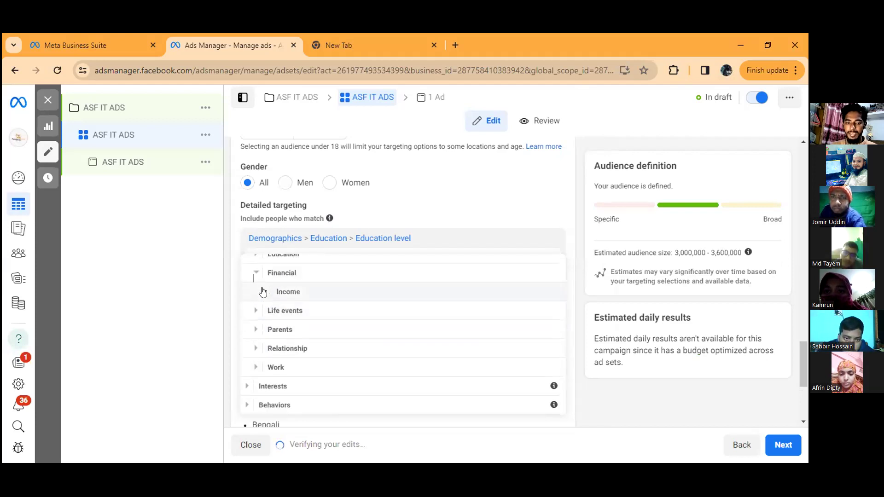
left_click(263, 292)
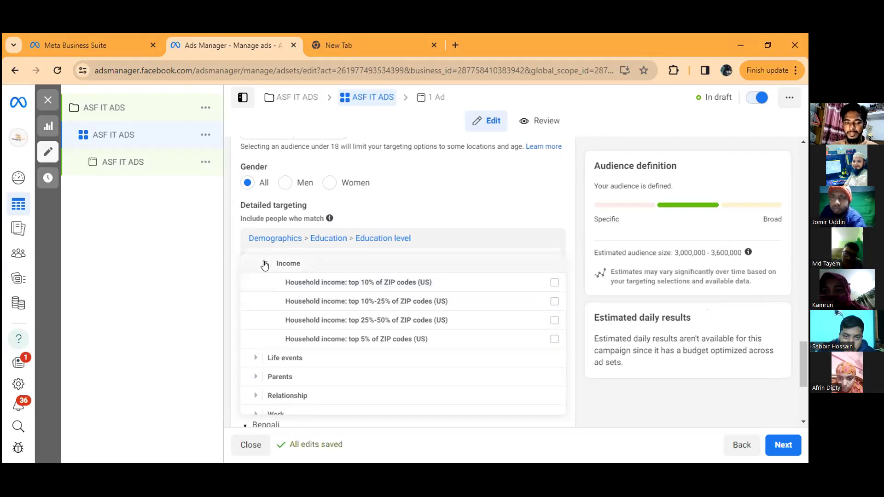
left_click(264, 266)
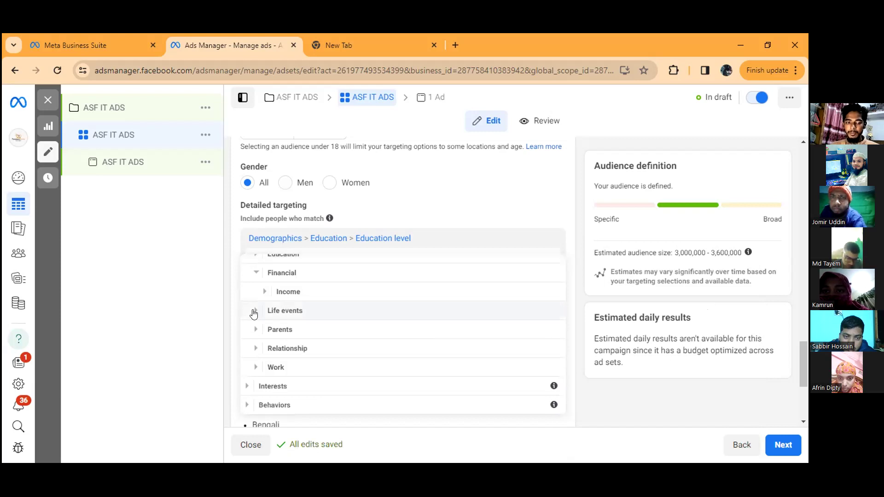
Step: Examine the Life events targeting options, including the Anniversary and Birthday subcategories and the newlywed choices
left_click(255, 311)
scroll(276, 300, "down", 1)
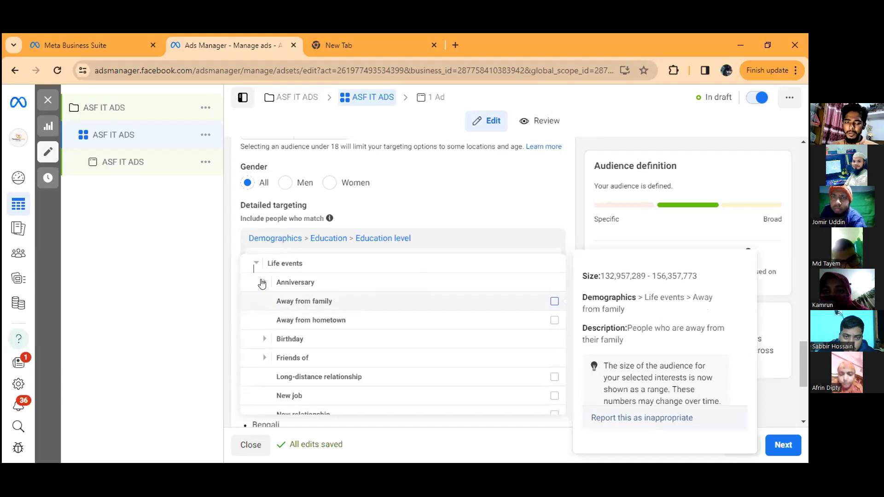
left_click(265, 282)
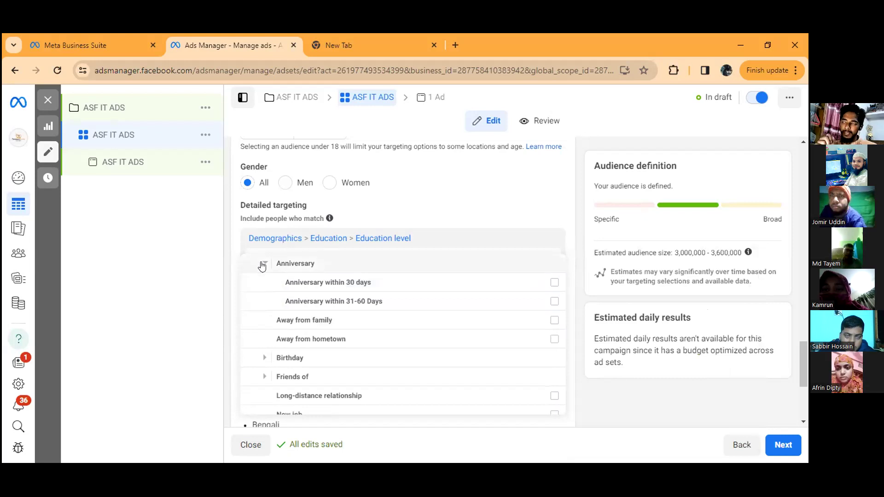
left_click(265, 266)
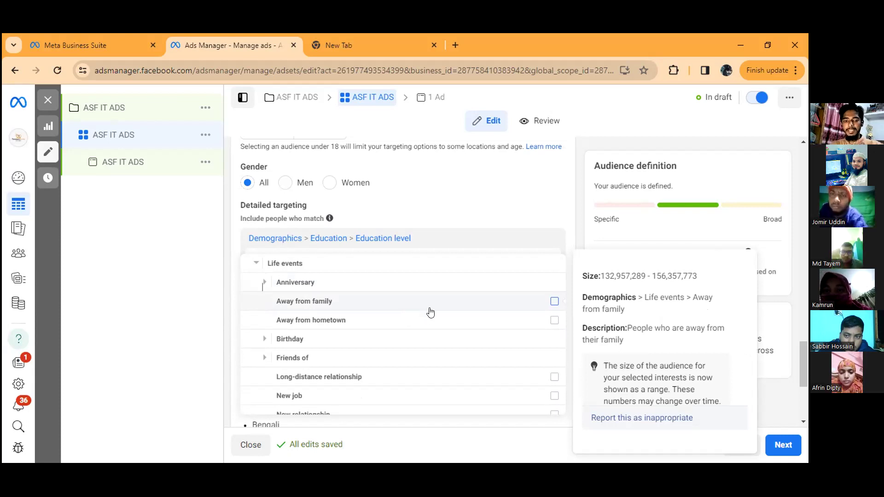
left_click(264, 340)
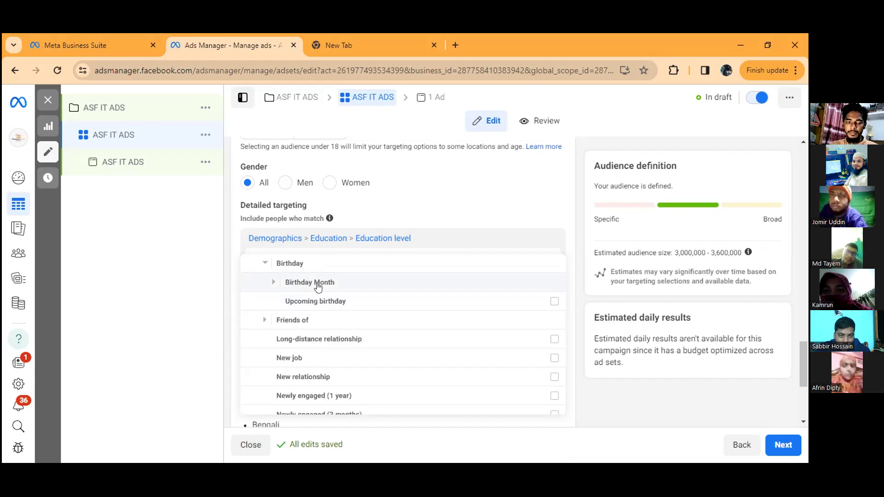
scroll(275, 331, "down", 3)
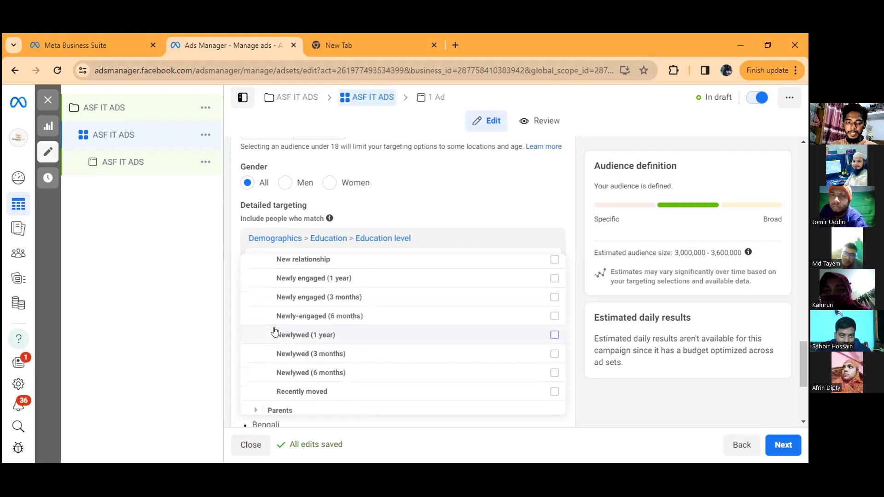
scroll(258, 328, "down", 1)
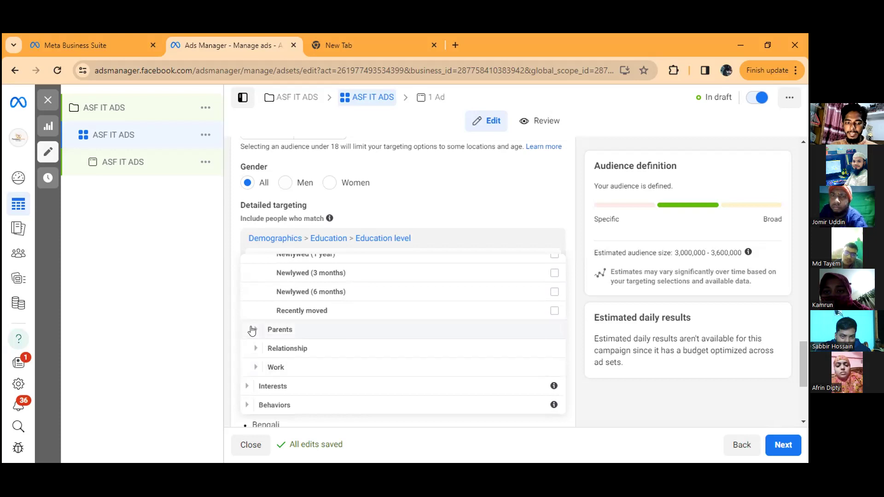
Step: Examine the parent targeting options by child age under Parents > All parents, checking the toddler and preschooler audience details
left_click(256, 331)
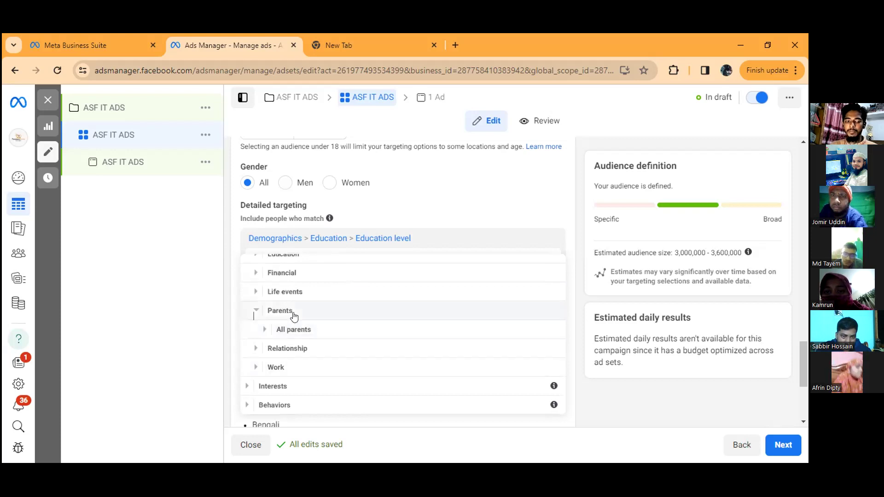
left_click(262, 331)
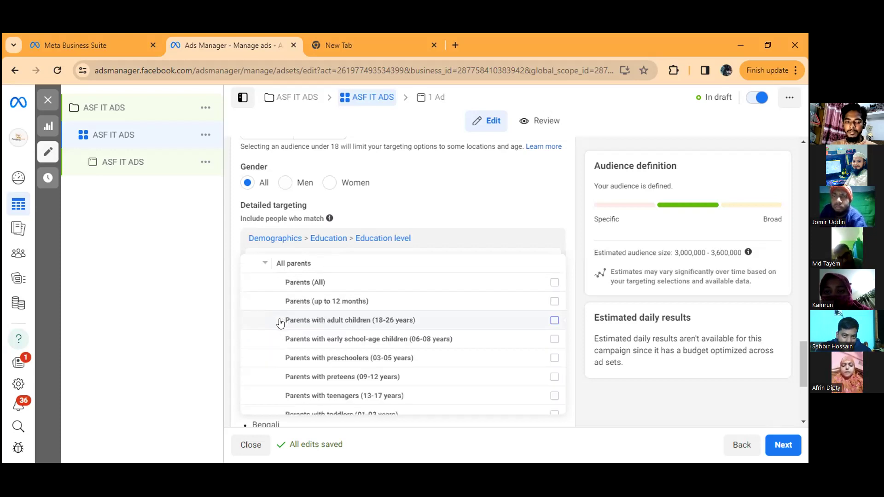
scroll(286, 319, "down", 1)
scroll(294, 325, "down", 1)
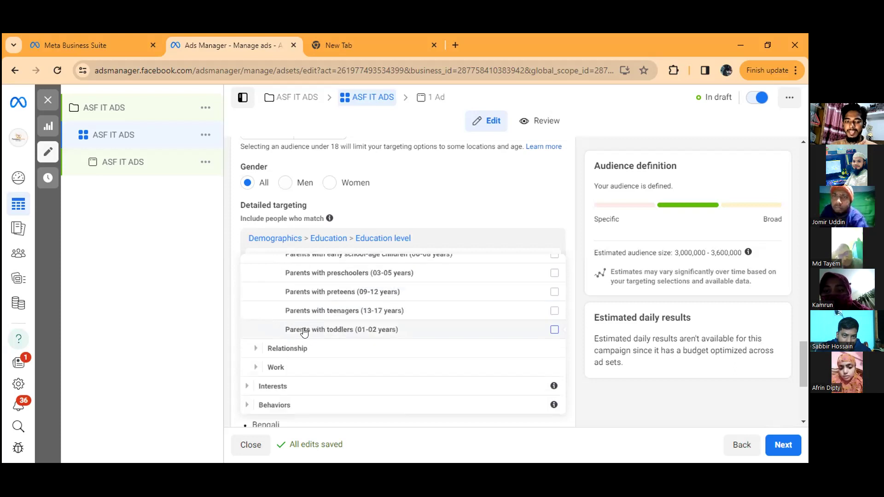
mouse_move(309, 336)
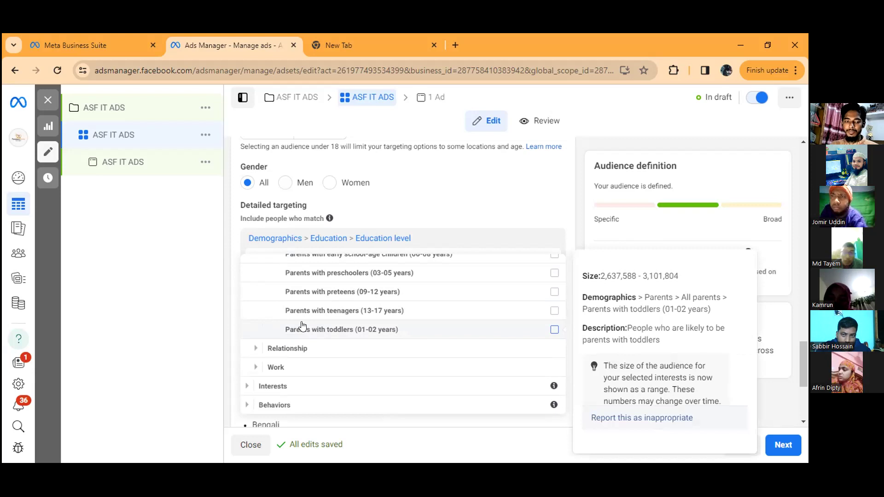
scroll(303, 324, "up", 3)
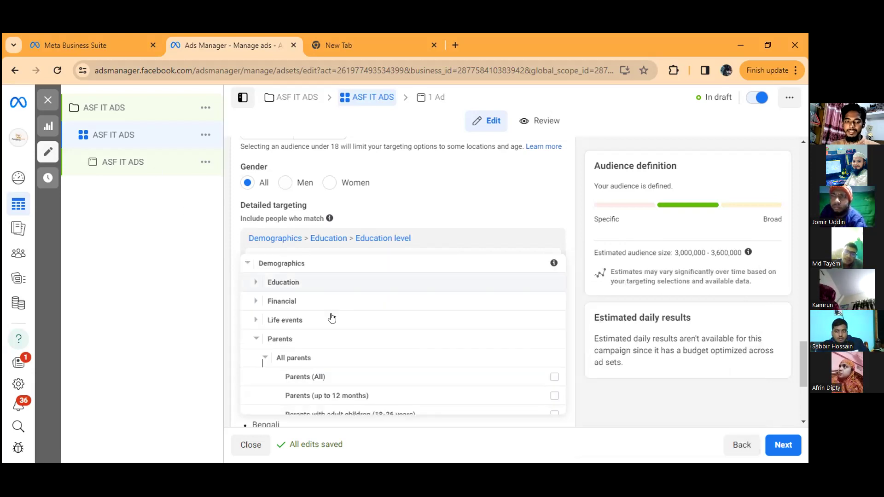
scroll(330, 316, "down", 4)
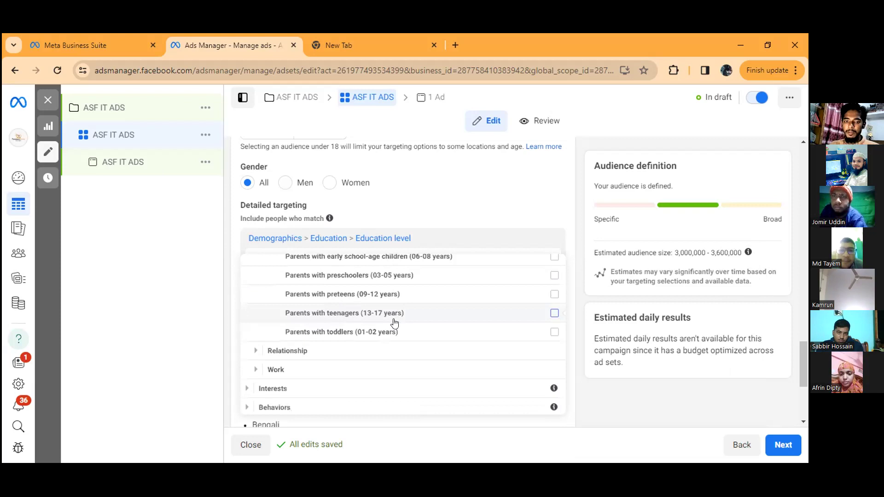
mouse_move(387, 325)
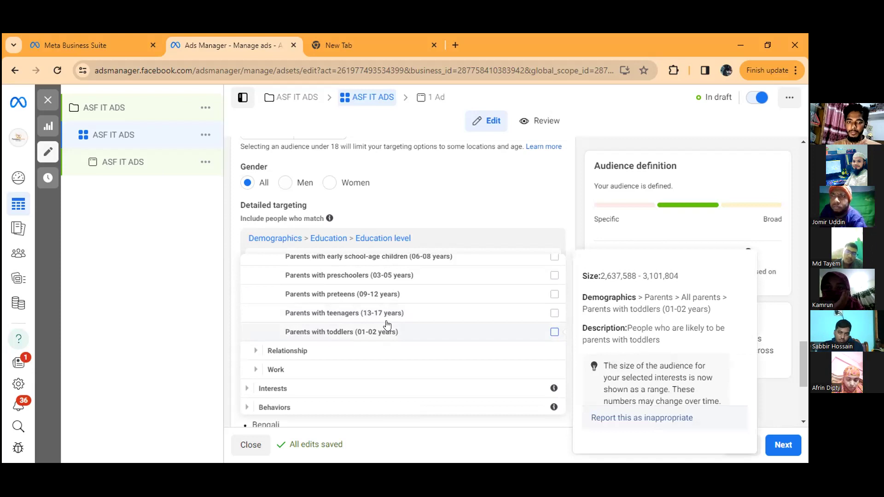
mouse_move(496, 272)
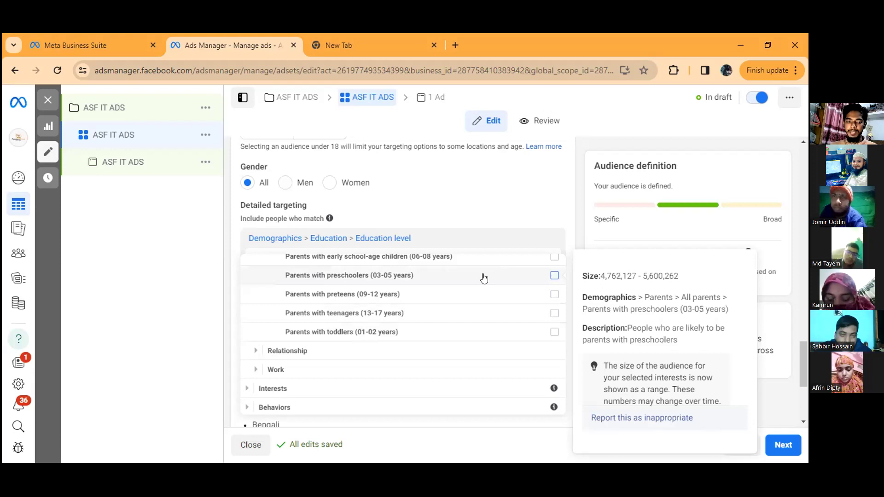
scroll(403, 303, "up", 1)
scroll(253, 381, "down", 1)
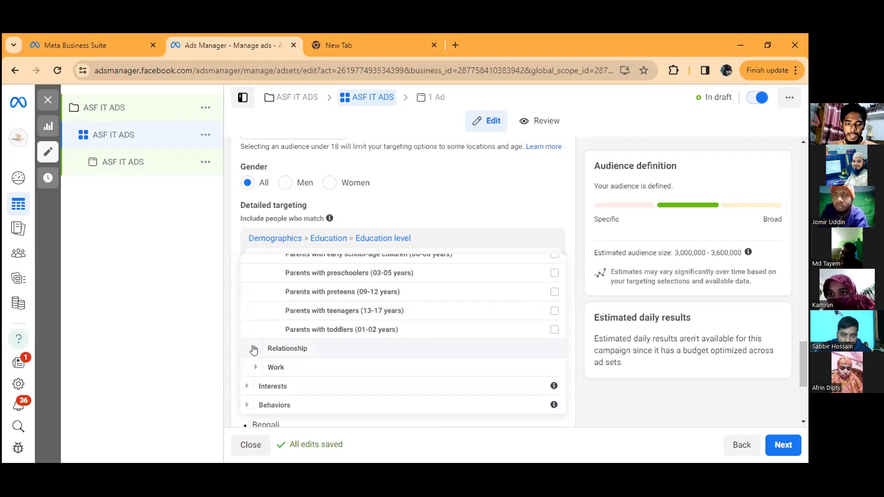
Step: Examine the relationship status options from Complicated to Widowed under Demographics > Relationship
left_click(297, 348)
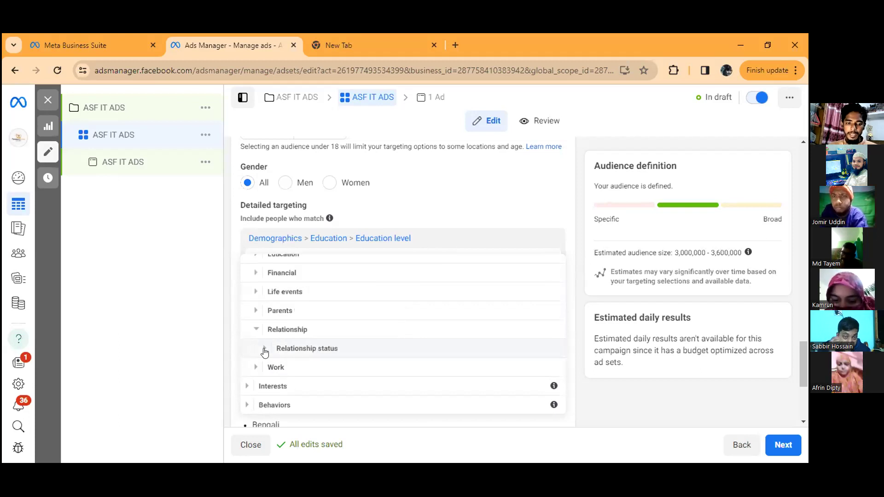
left_click(284, 349)
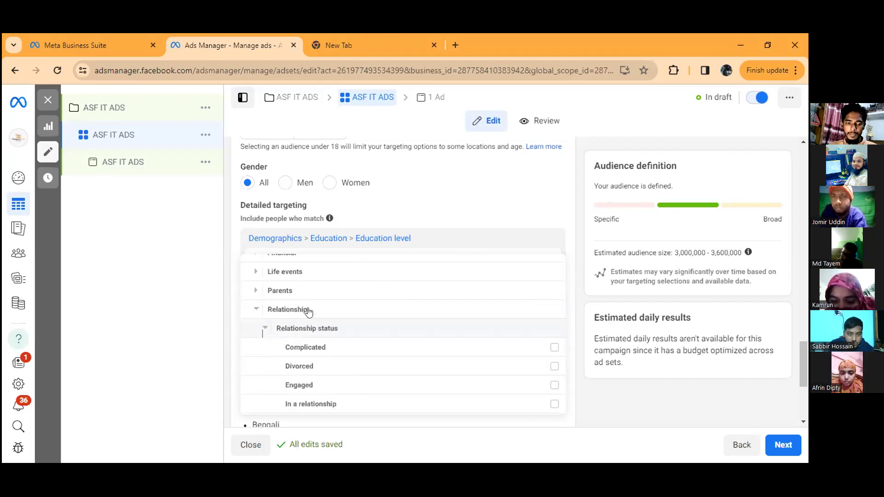
scroll(309, 313, "down", 1)
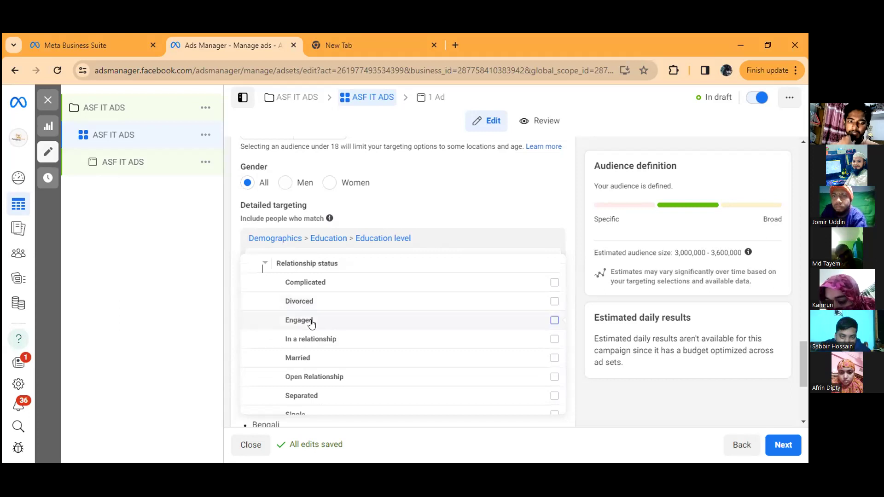
scroll(333, 345, "down", 2)
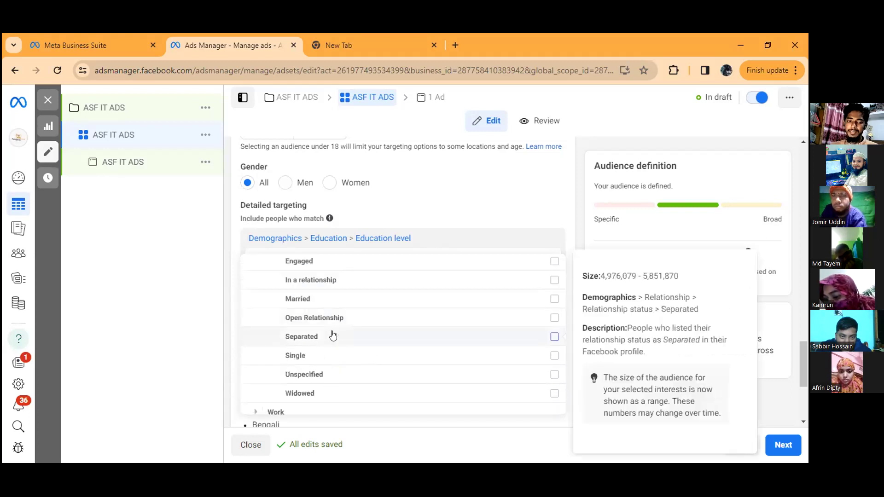
scroll(332, 336, "up", 2)
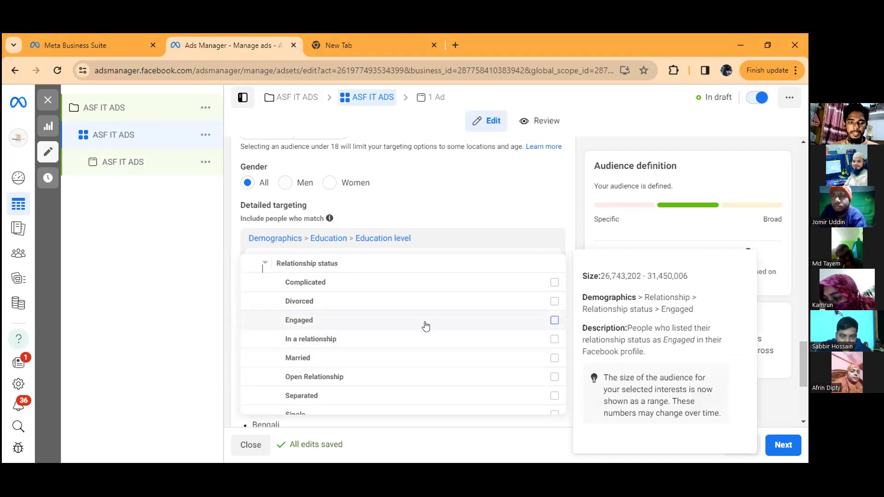
scroll(474, 291, "down", 2)
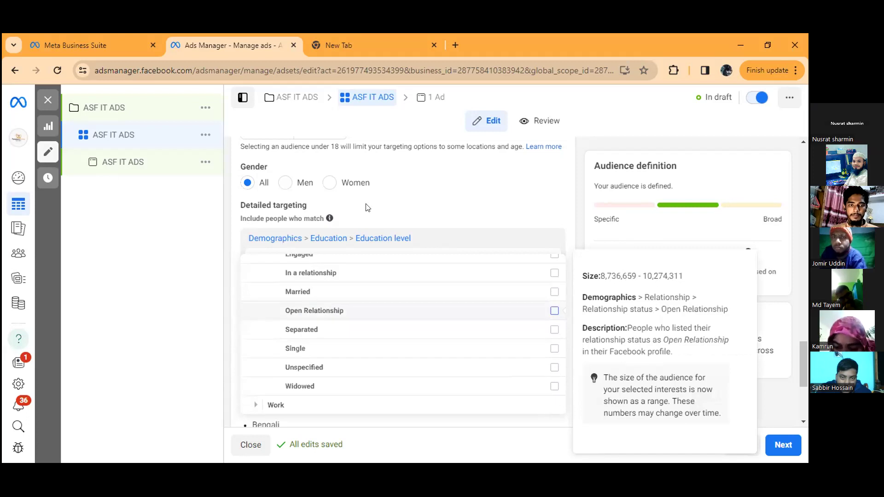
scroll(374, 292, "down", 1)
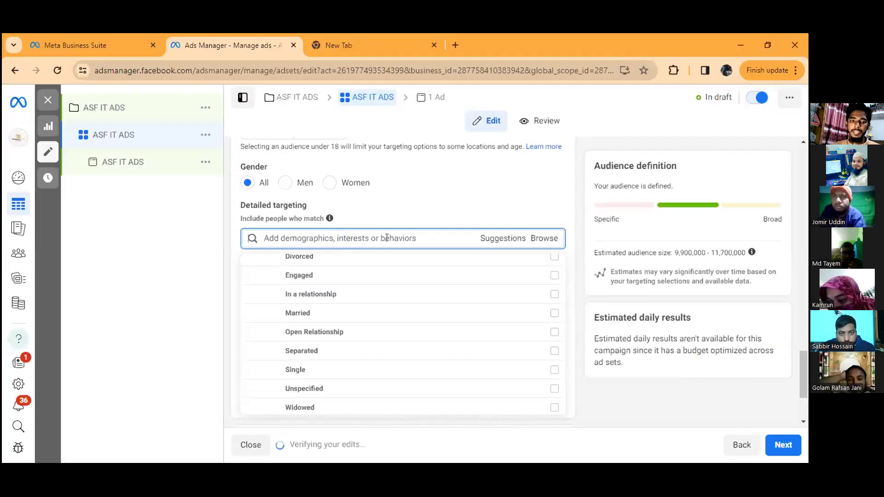
scroll(306, 322, "down", 2)
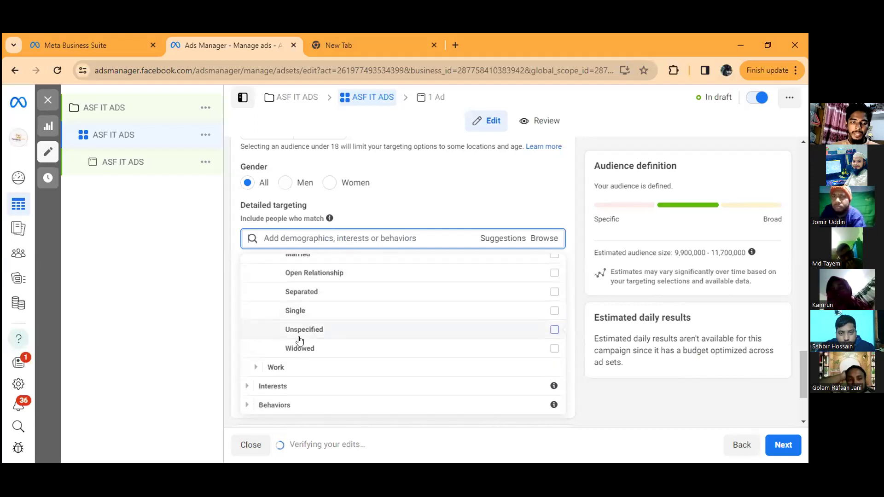
Step: Browse the Interests and Behaviors targeting categories, and collapse the Behaviors list after viewing it
left_click(247, 387)
scroll(325, 358, "down", 1)
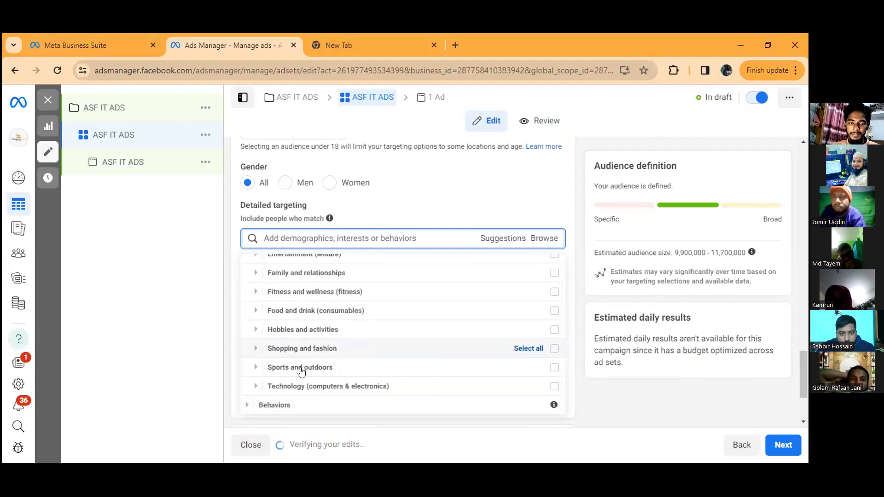
left_click(246, 405)
scroll(313, 343, "down", 3)
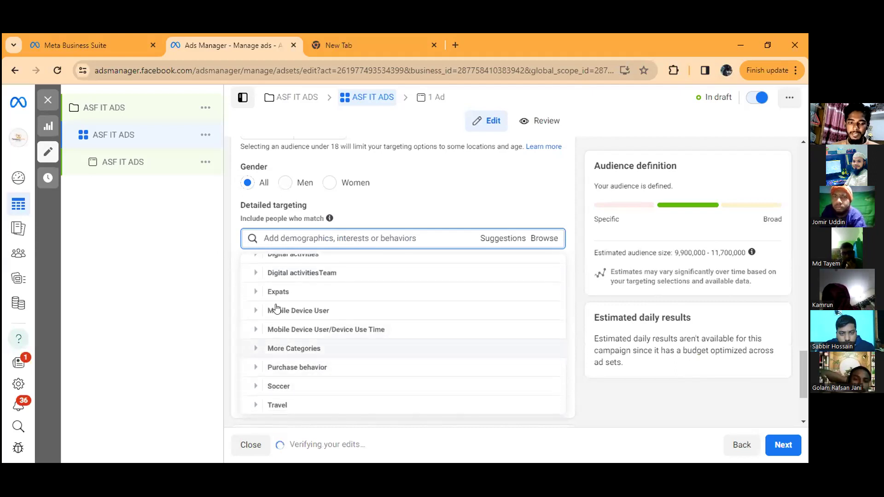
scroll(302, 313, "up", 3)
scroll(292, 320, "up", 2)
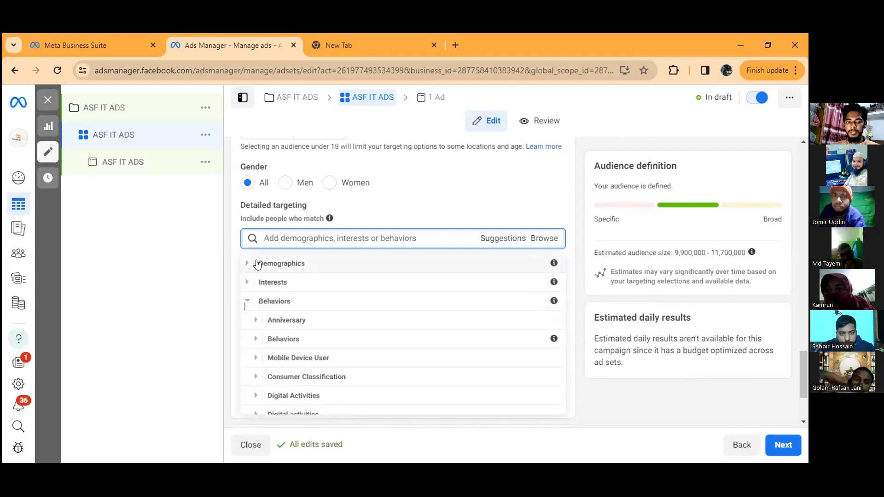
left_click(248, 301)
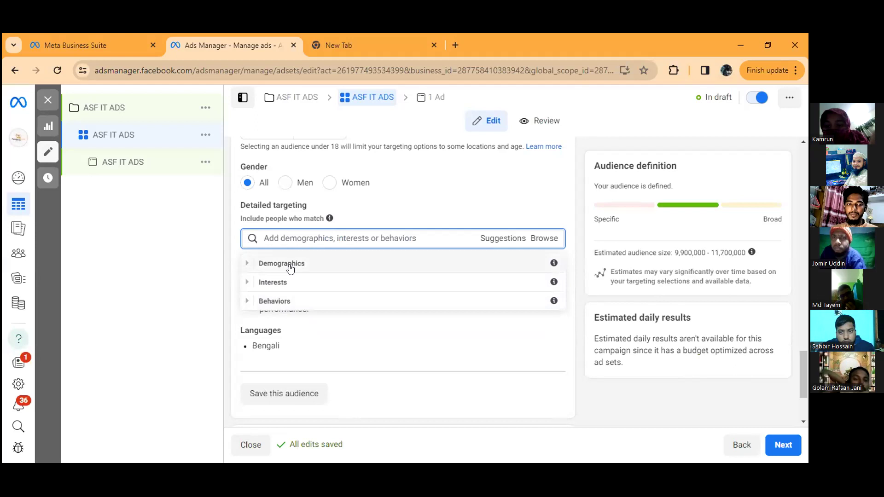
Step: Review the ad set's audience settings again, covering locations, age, gender, detailed targeting and languages
scroll(362, 180, "up", 3)
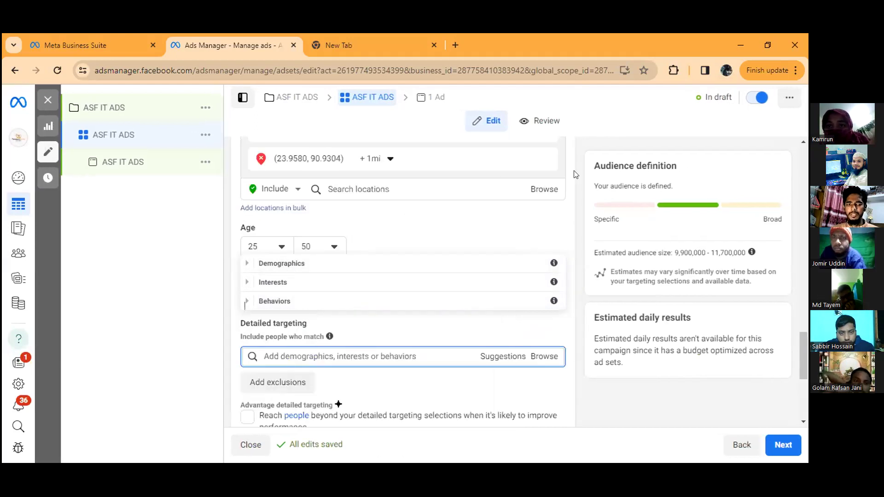
scroll(325, 189, "up", 6)
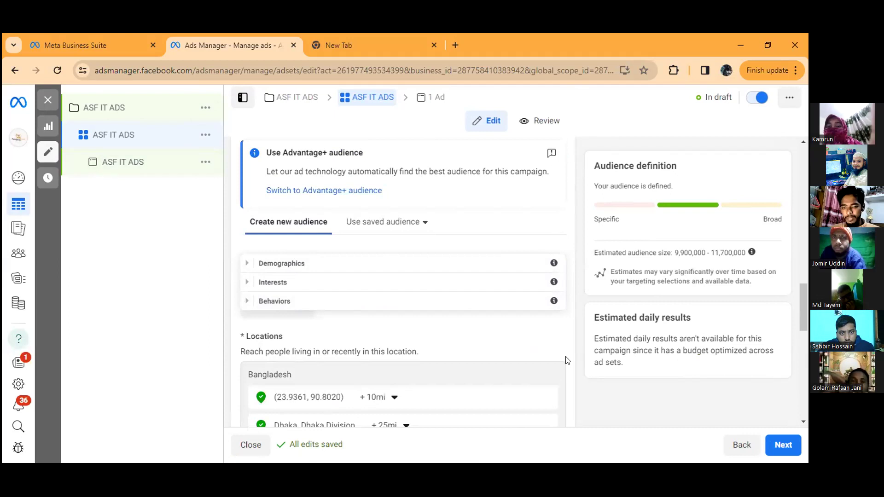
scroll(542, 343, "down", 6)
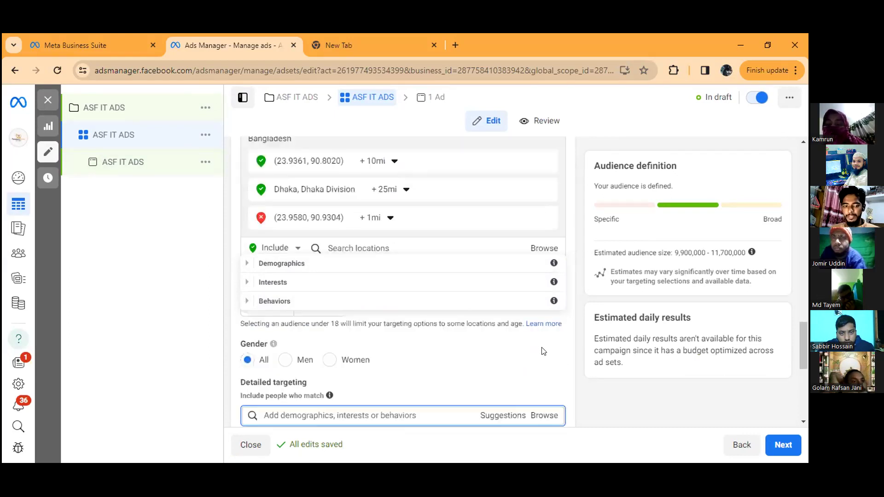
Step: Continue to the ad level of ASF IT ADS and review its ad name, identity, Instagram account and ad setup settings
left_click(780, 446)
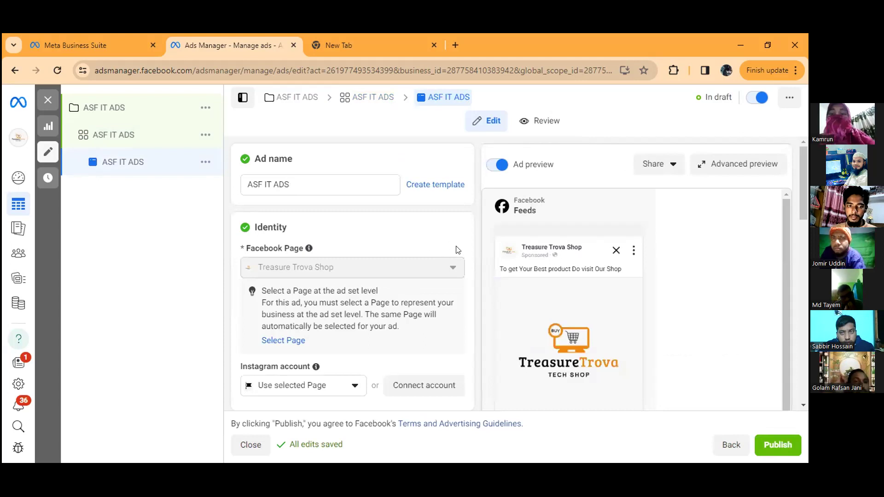
scroll(469, 166, "down", 3)
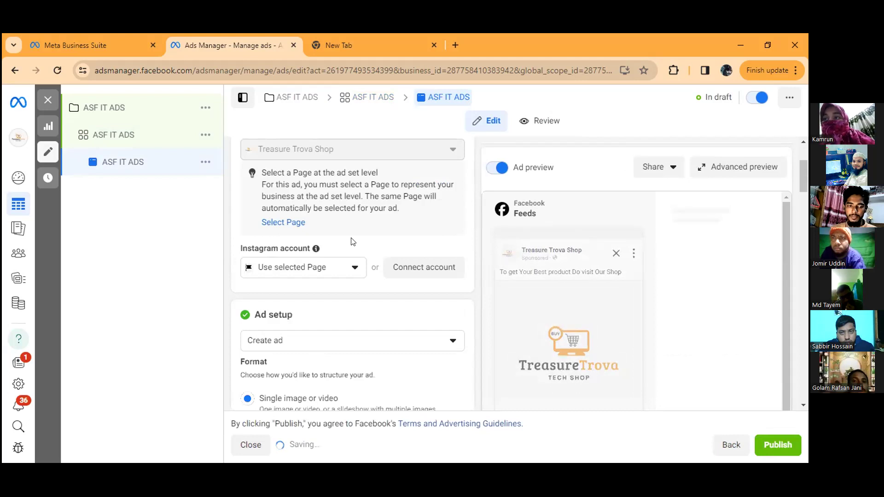
scroll(396, 257, "down", 2)
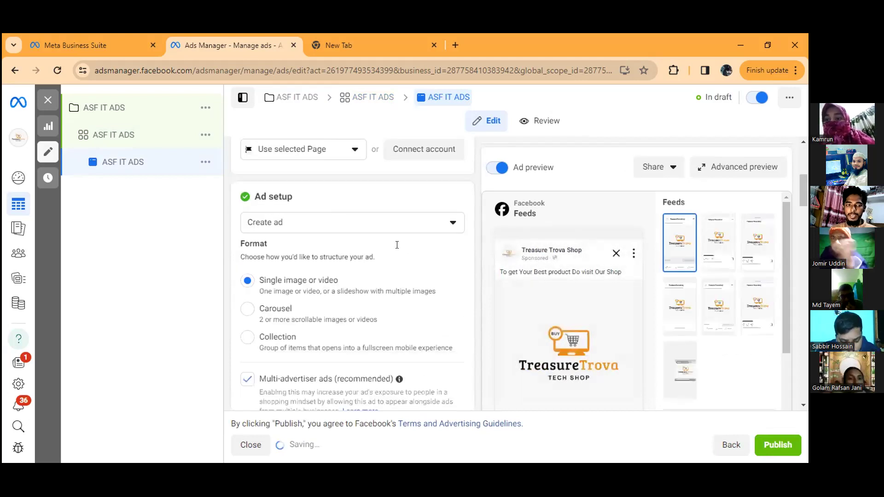
scroll(396, 245, "up", 5)
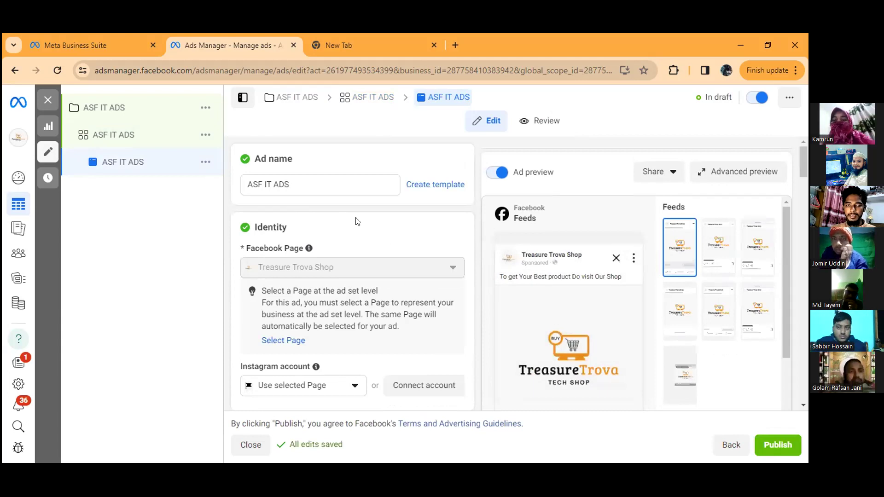
scroll(354, 259, "down", 3)
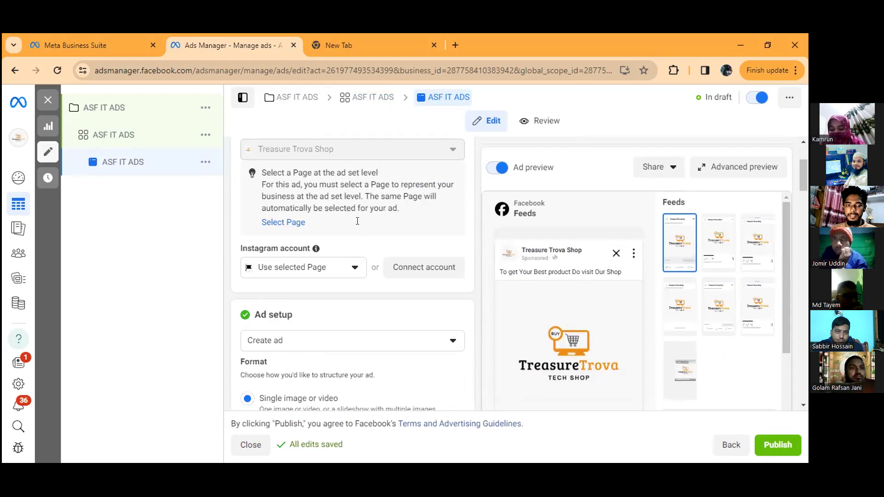
mouse_move(496, 372)
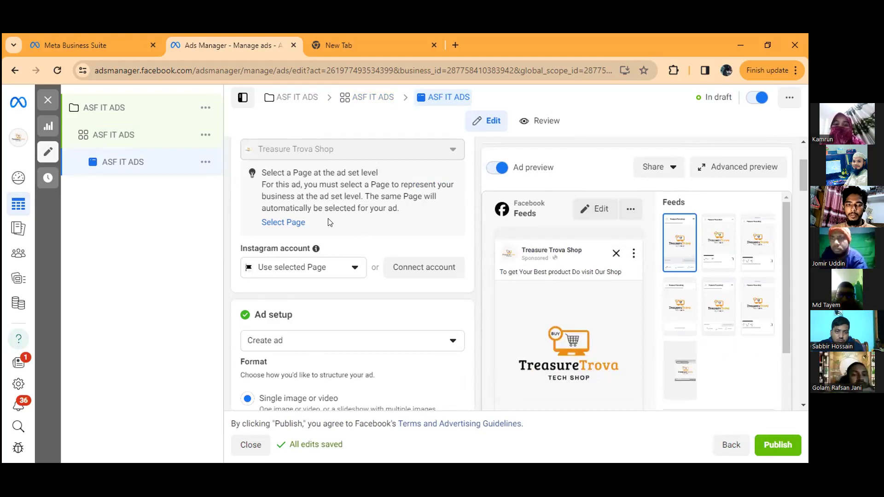
scroll(350, 258, "down", 1)
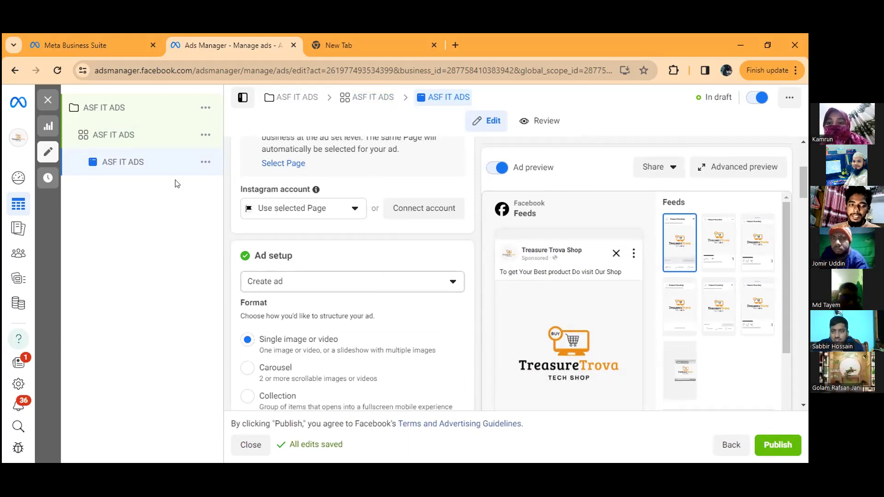
scroll(322, 216, "down", 1)
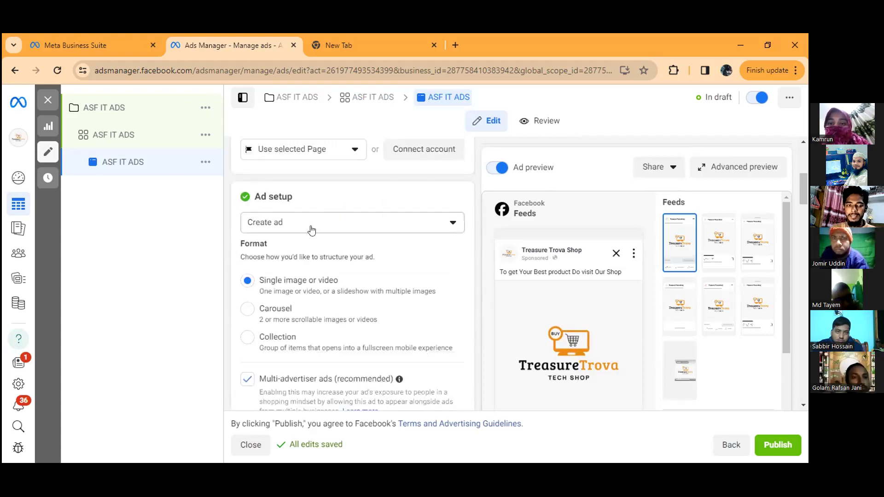
Step: Check the ad source choices, and try the Carousel format before restoring Single image or video
left_click(453, 226)
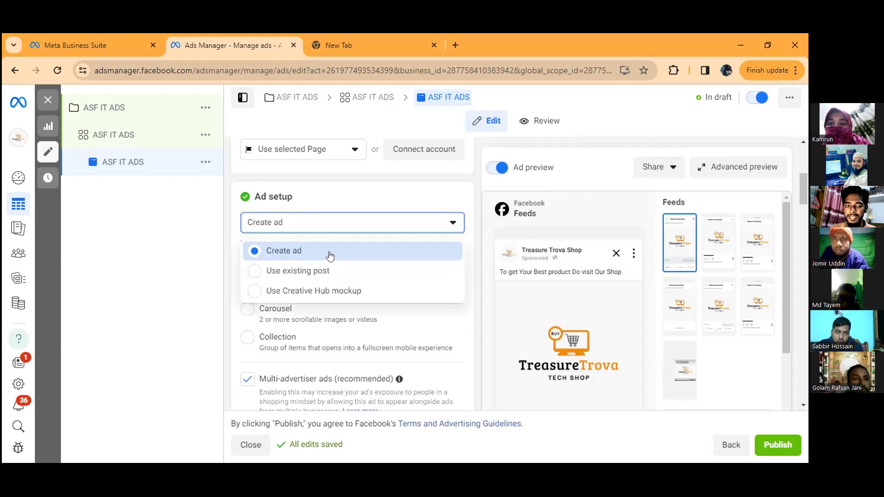
triple_click(434, 298)
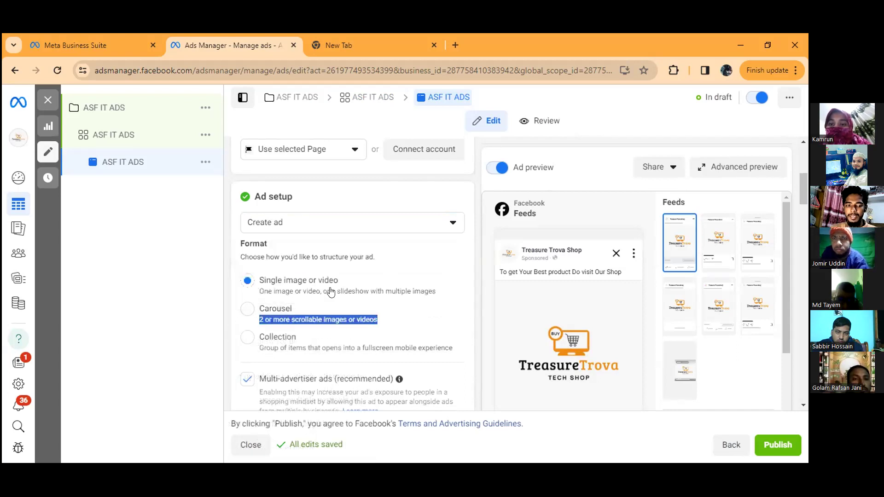
scroll(347, 266, "down", 1)
left_click(397, 256)
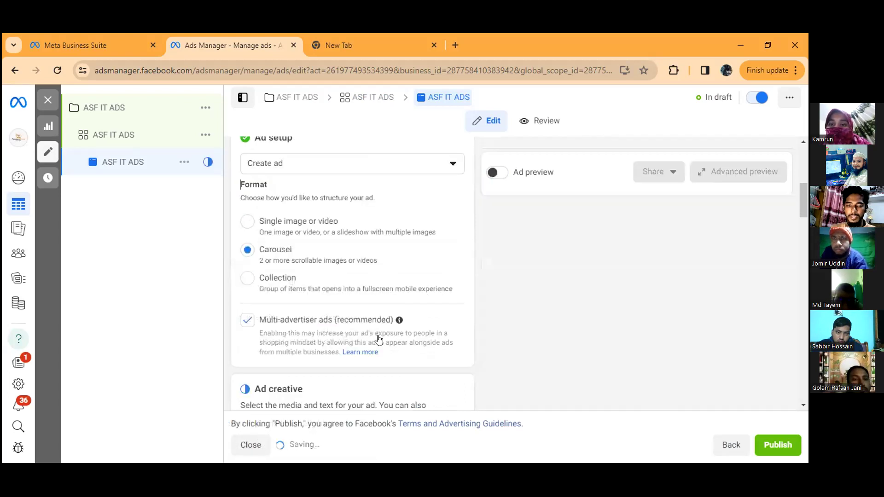
scroll(380, 340, "down", 2)
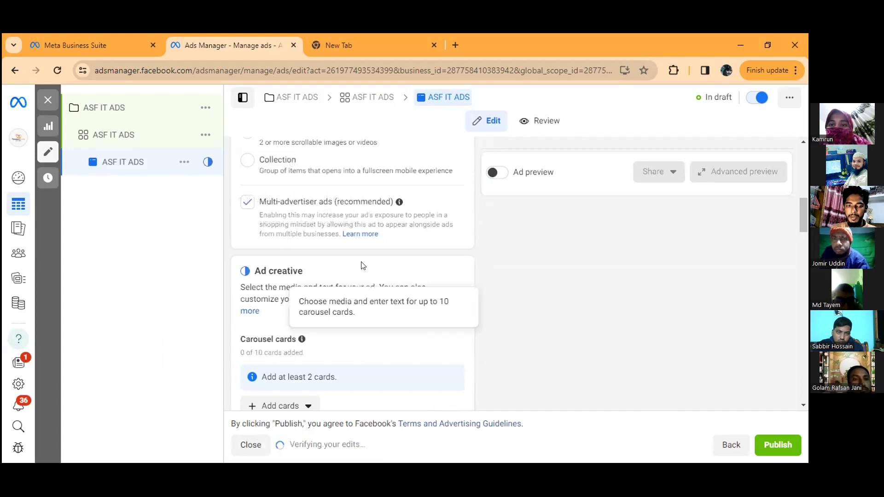
scroll(266, 289, "up", 3)
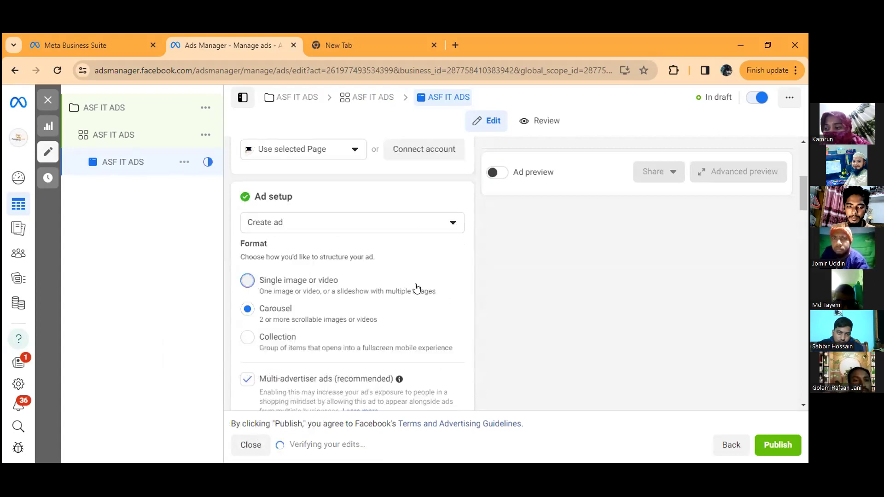
left_click(379, 291)
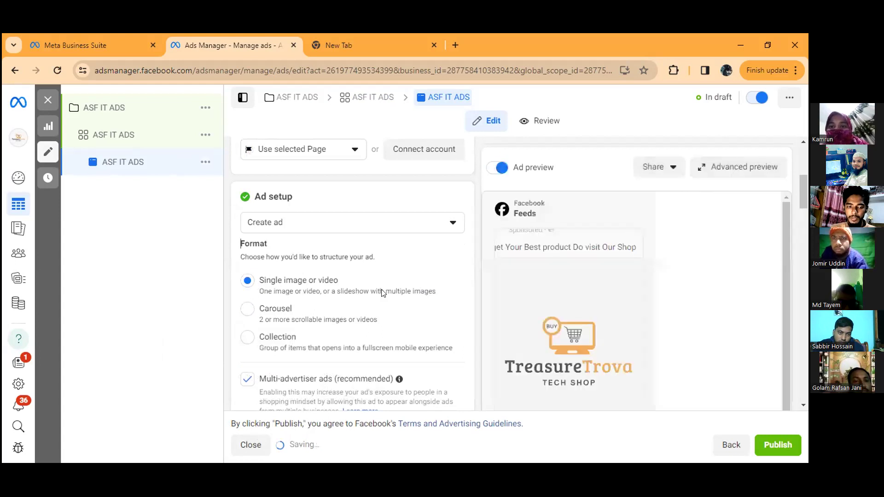
Step: Remove all the ad's media and add the first 1563 × 1563 account image, accepting its suggested placement crops
scroll(378, 291, "down", 6)
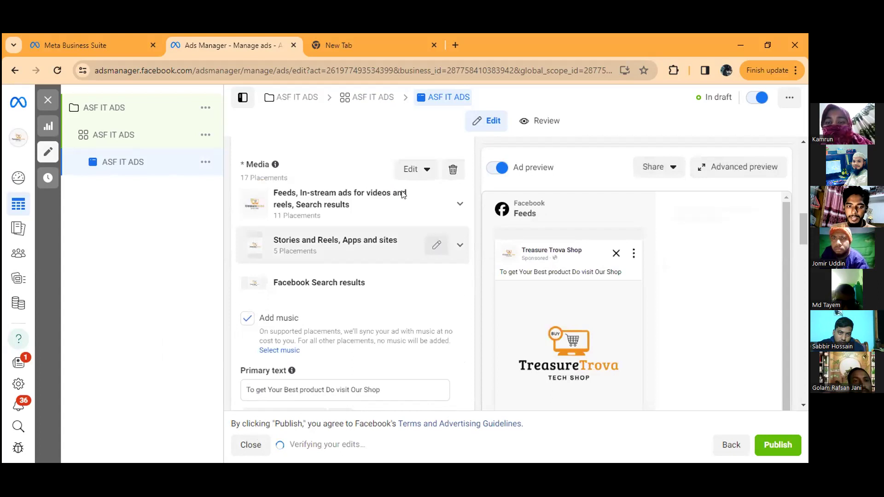
scroll(449, 235, "up", 1)
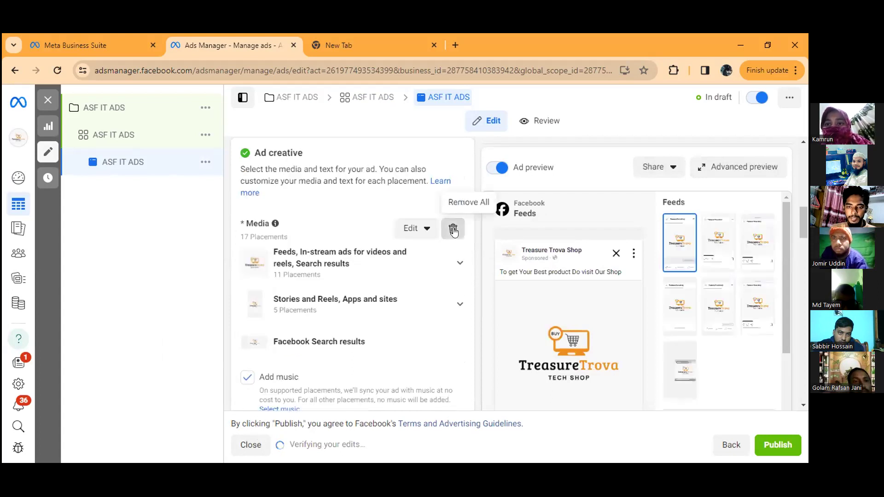
left_click(453, 231)
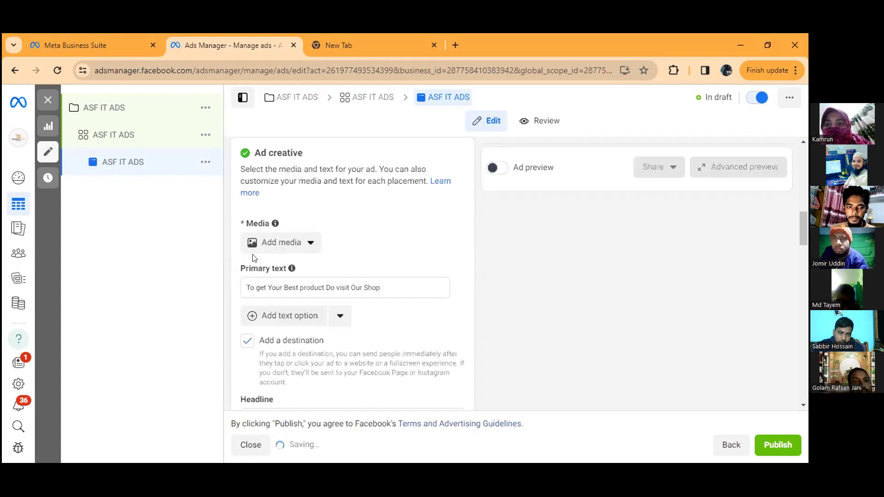
left_click(299, 247)
left_click(281, 270)
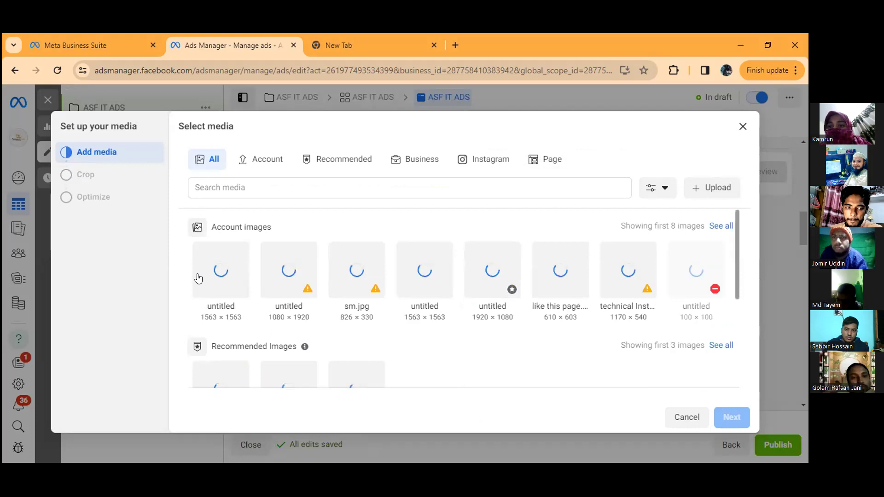
left_click(224, 273)
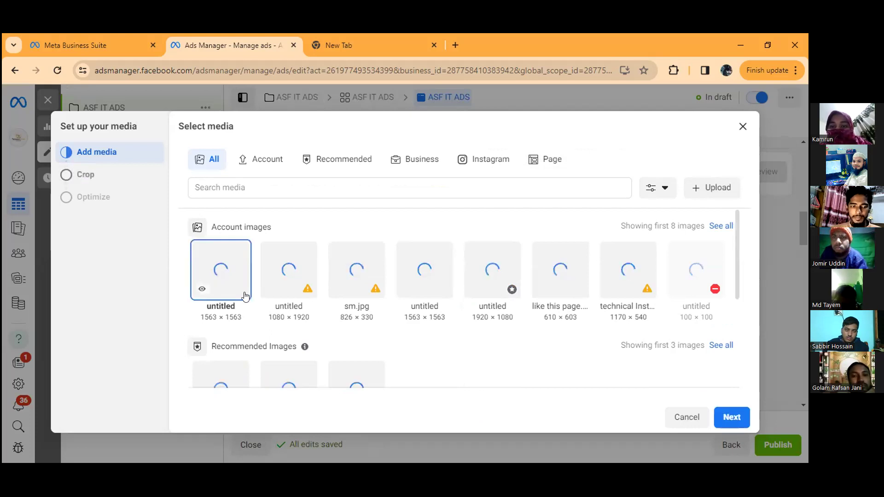
left_click(730, 418)
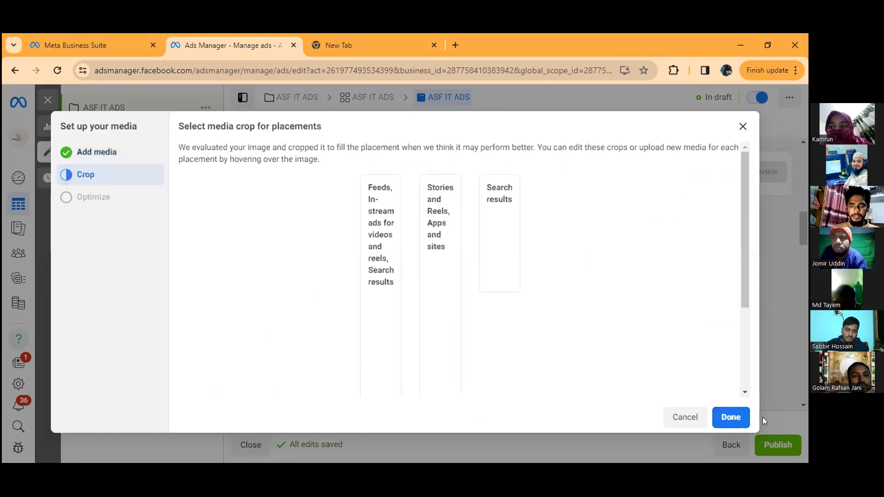
left_click(729, 417)
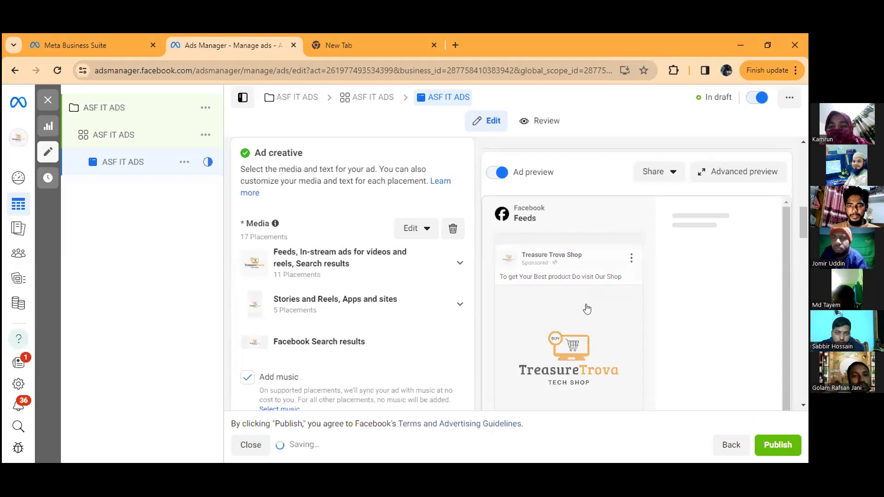
Step: Set the ad setup source to Use existing post and bring up the list of the Page's Facebook posts
scroll(385, 265, "down", 1)
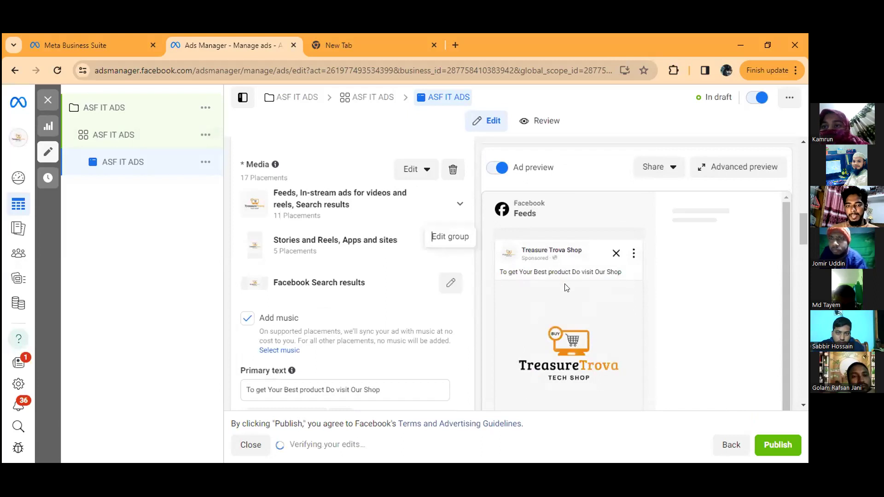
scroll(391, 276, "down", 1)
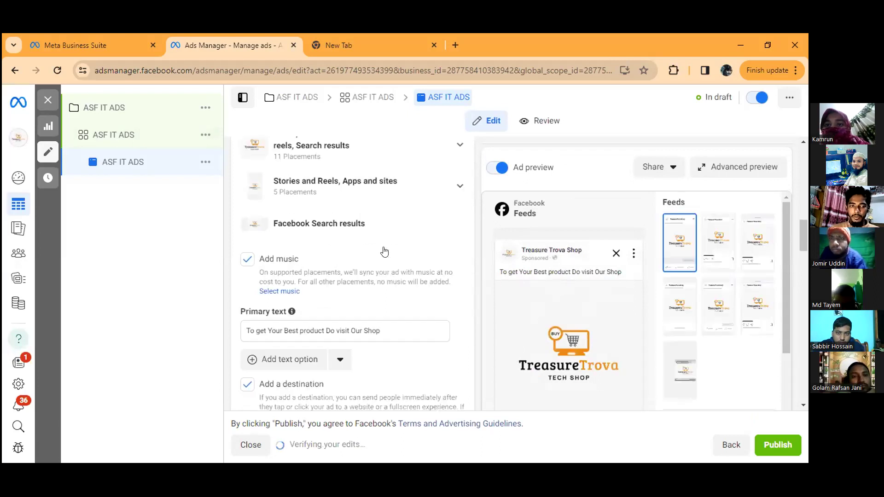
scroll(386, 251, "up", 1)
scroll(359, 222, "up", 2)
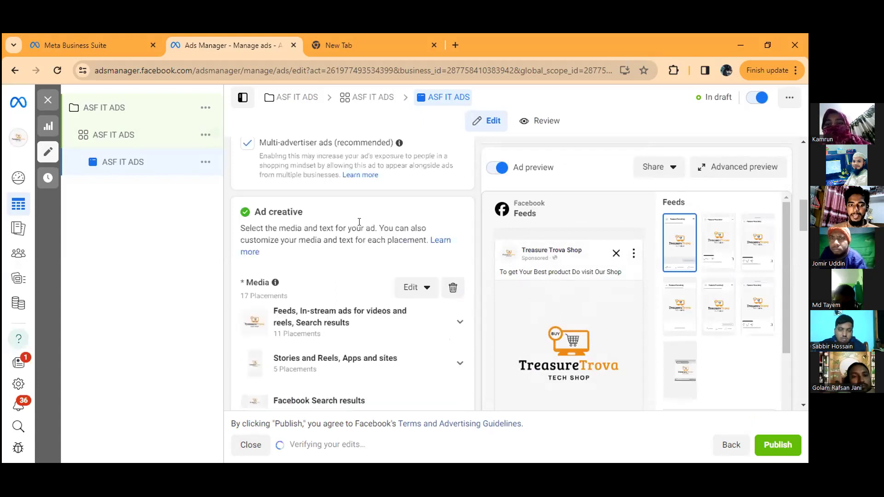
scroll(341, 280, "up", 3)
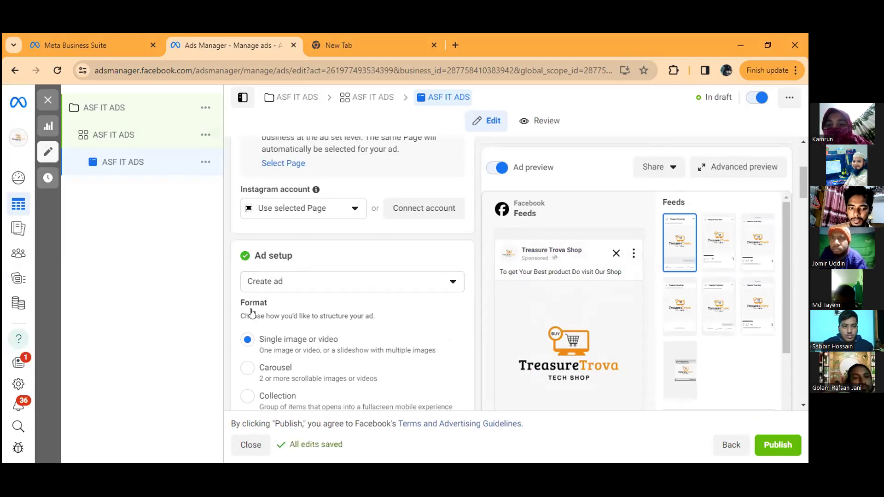
scroll(355, 221, "down", 1)
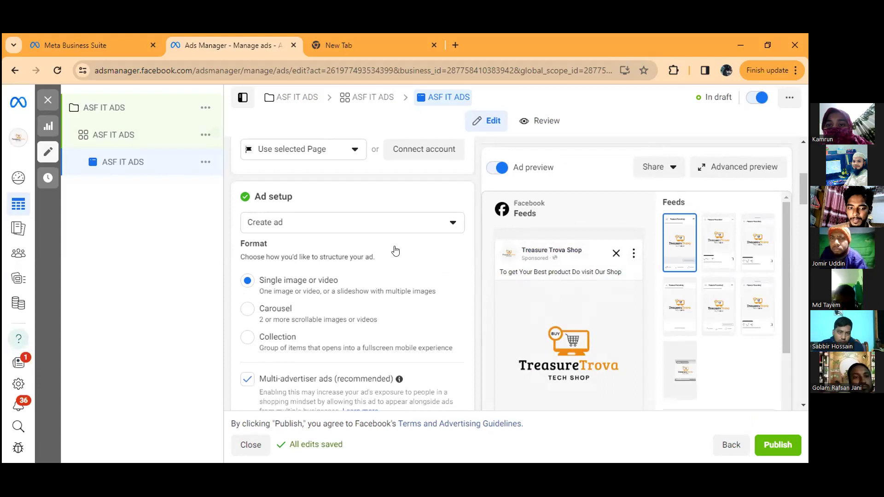
left_click(433, 229)
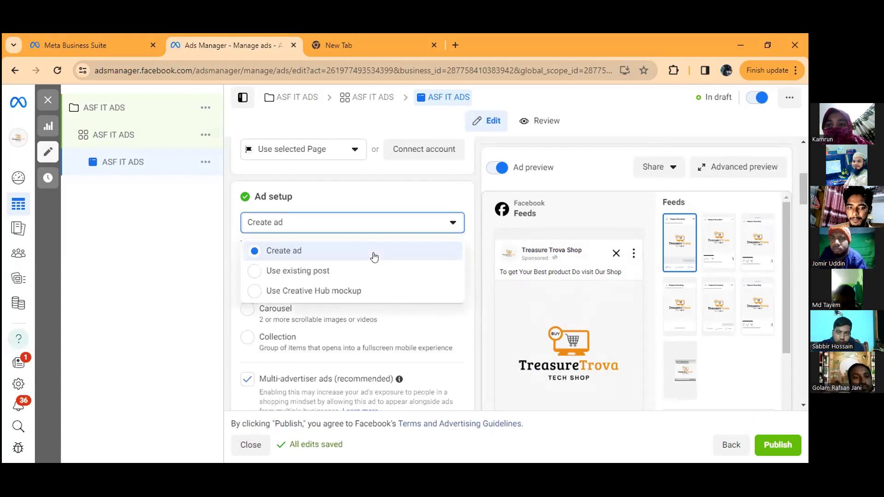
left_click(333, 278)
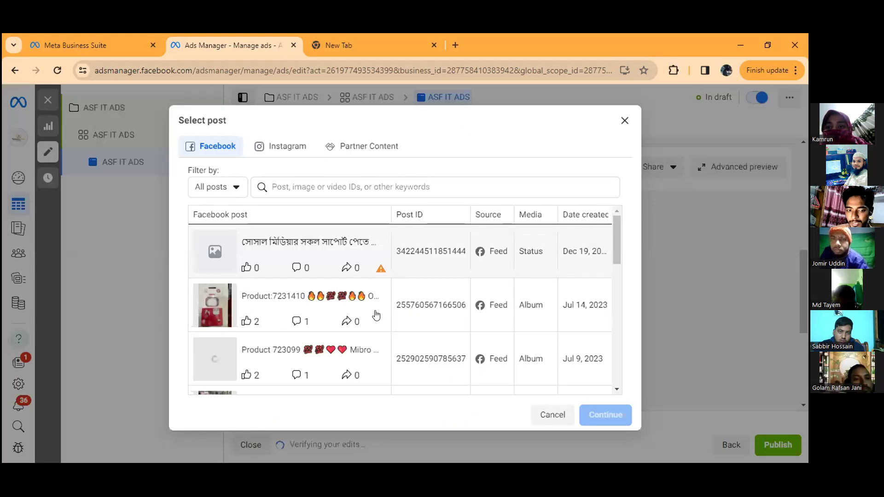
Step: Select the Facebook album post Product:7231410 about the OnePlus Airpods pro, dated Jul 14, 2023, as the ad's creative
left_click(412, 315)
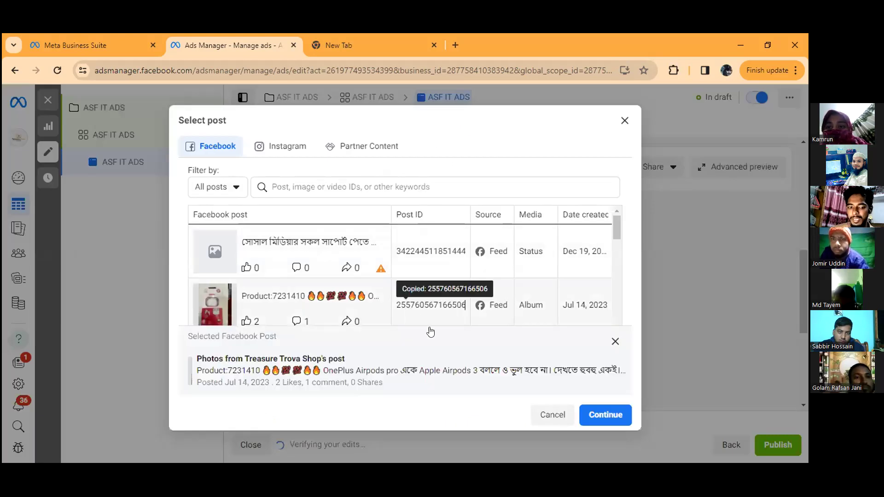
left_click(426, 313)
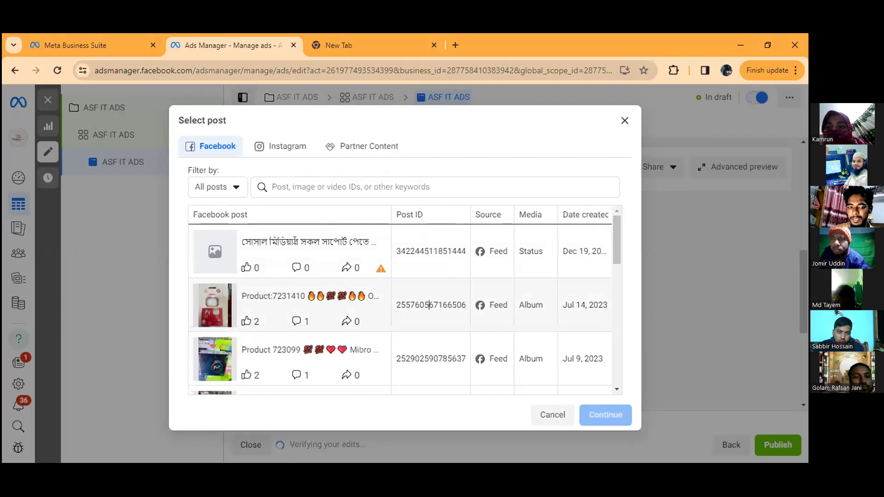
left_click(320, 256)
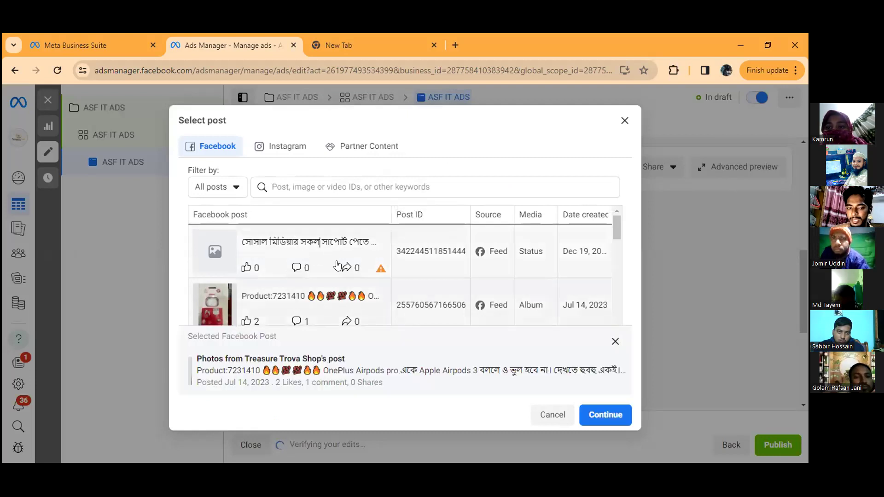
left_click(398, 304)
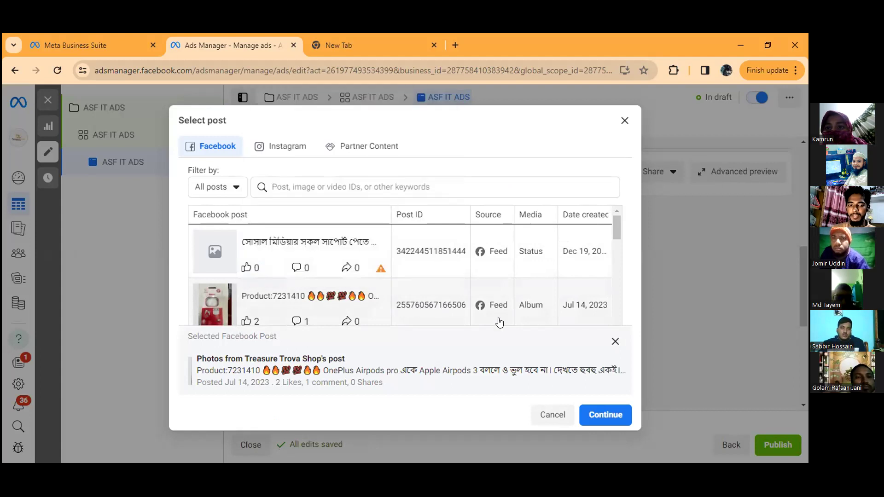
left_click(481, 317)
left_click(476, 318)
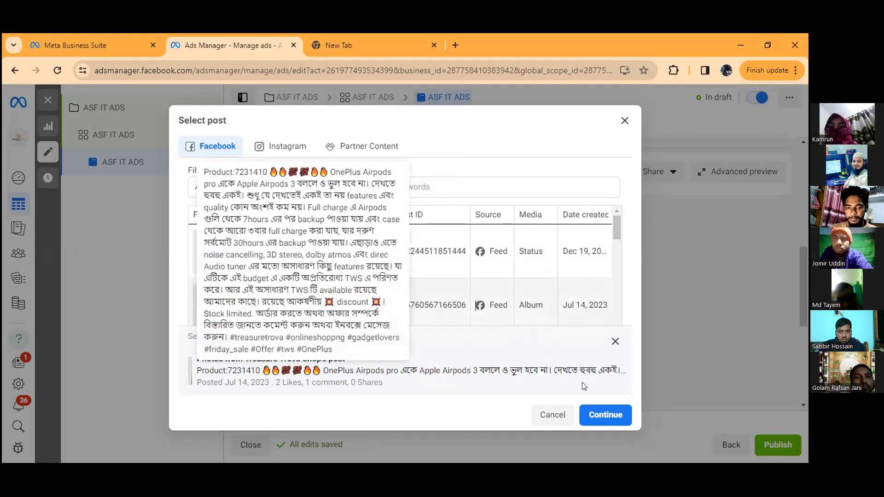
left_click(592, 411)
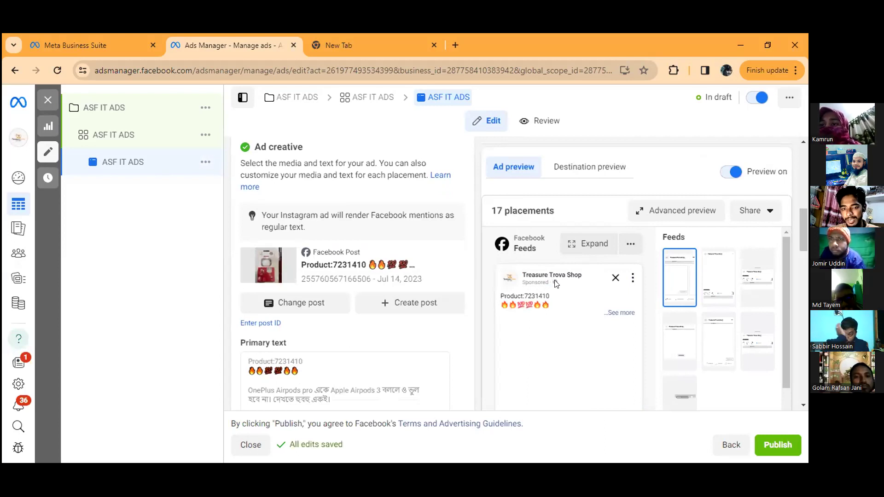
scroll(566, 296, "down", 1)
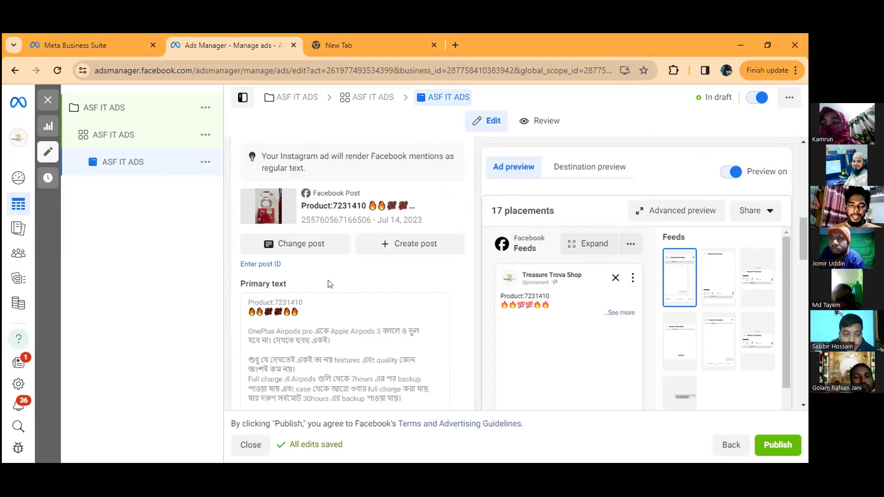
Step: Review the ad's selected post, primary text, call to action and message template settings
scroll(330, 284, "down", 1)
scroll(325, 217, "down", 2)
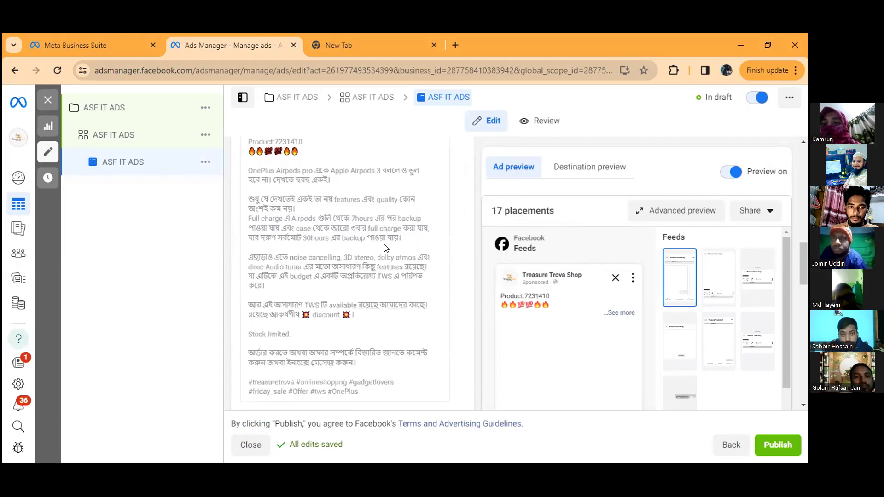
scroll(377, 264, "up", 2)
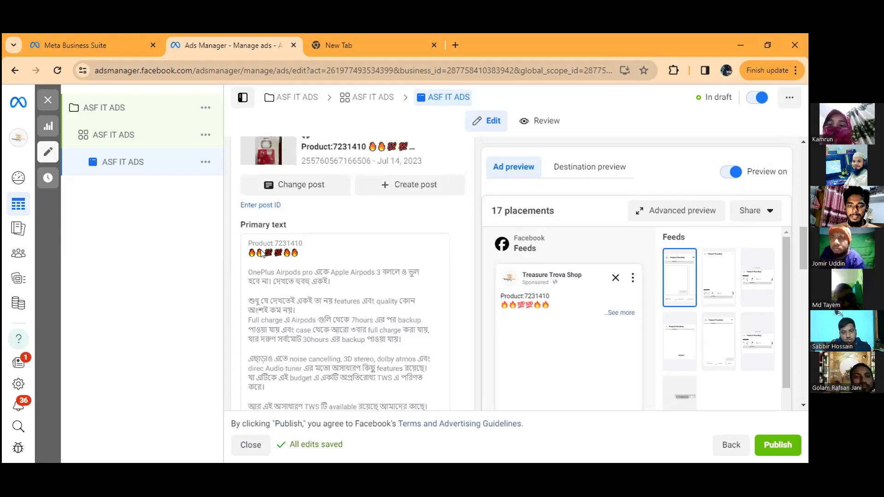
scroll(254, 222, "down", 15)
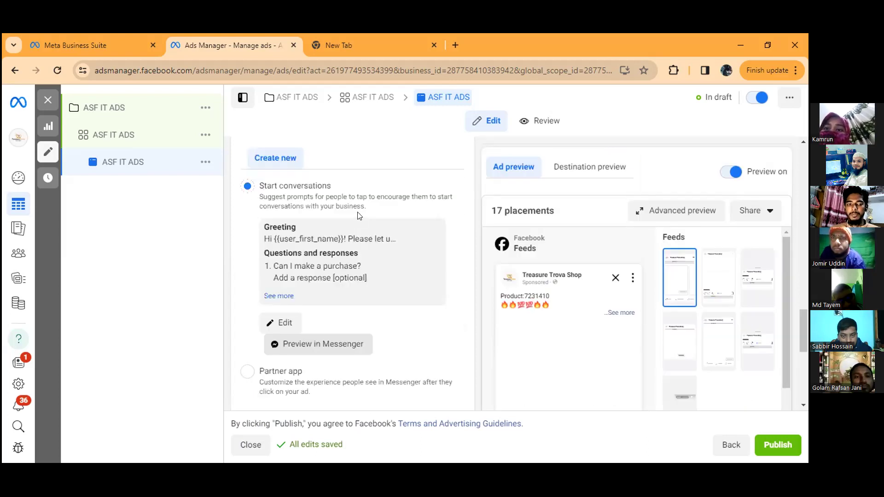
scroll(321, 192, "up", 5)
scroll(321, 192, "up", 1)
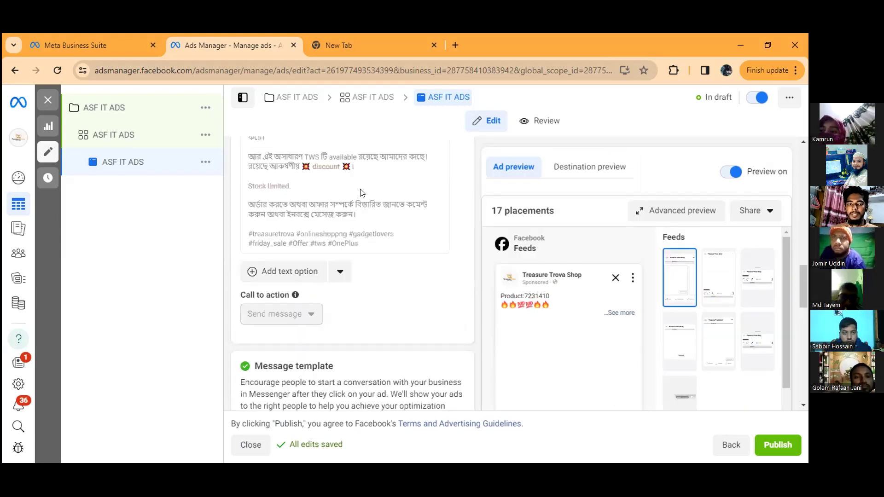
scroll(357, 189, "up", 4)
scroll(343, 195, "up", 5)
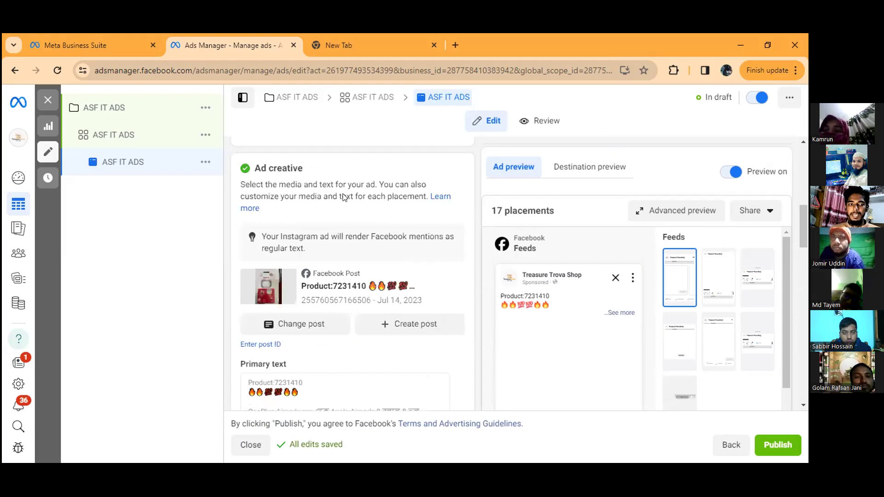
scroll(343, 197, "up", 1)
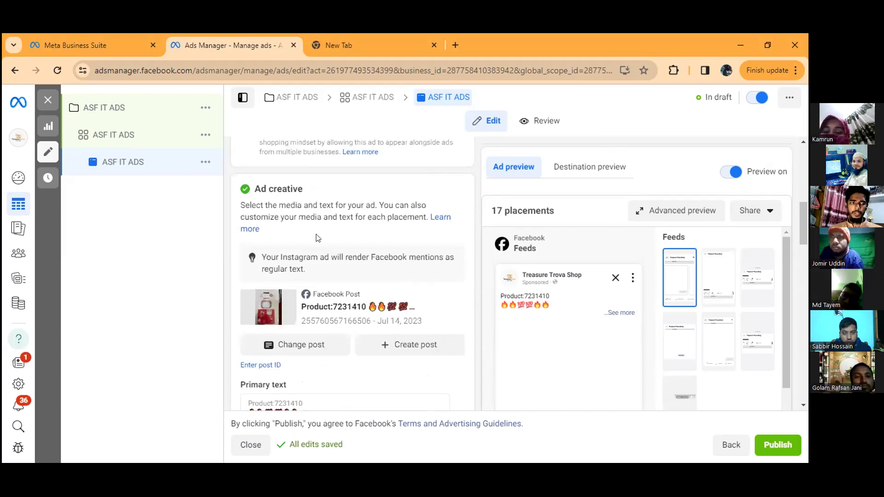
Step: Review the ASF IT ADS campaign's Advantage campaign budget, bid strategy, budget scheduling and ad scheduling
left_click(124, 113)
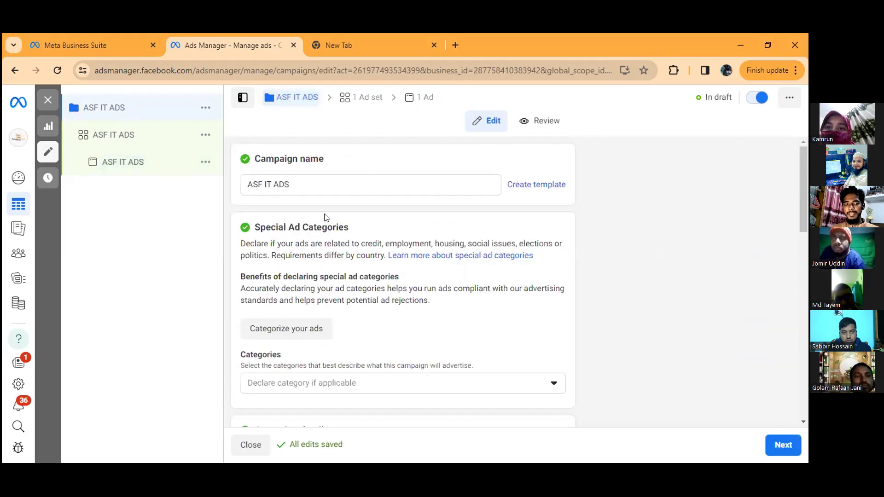
scroll(341, 228, "down", 10)
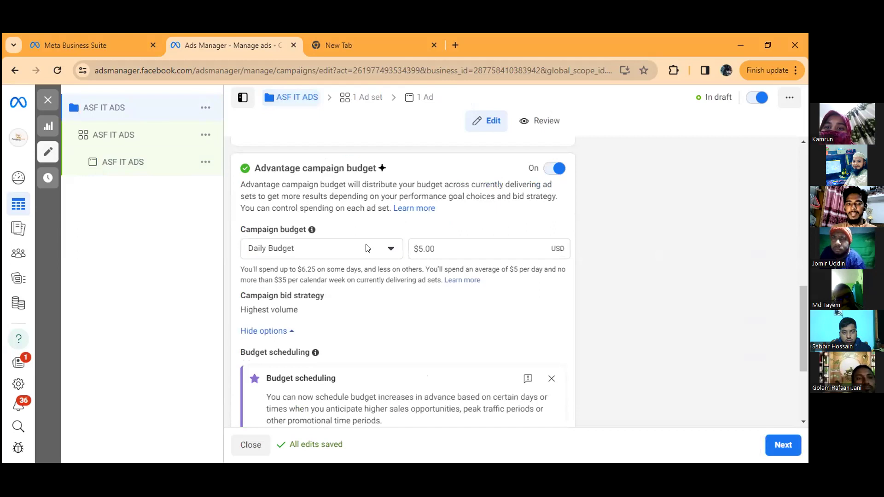
scroll(386, 281, "down", 3)
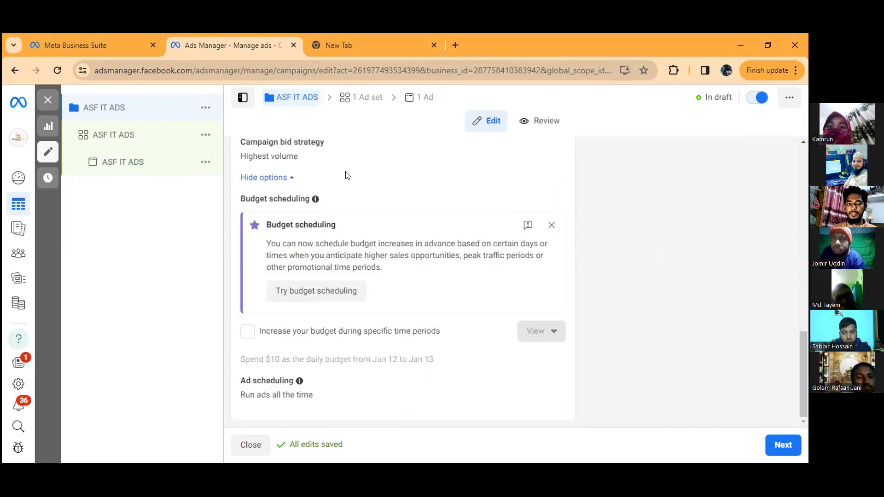
scroll(299, 248, "up", 1)
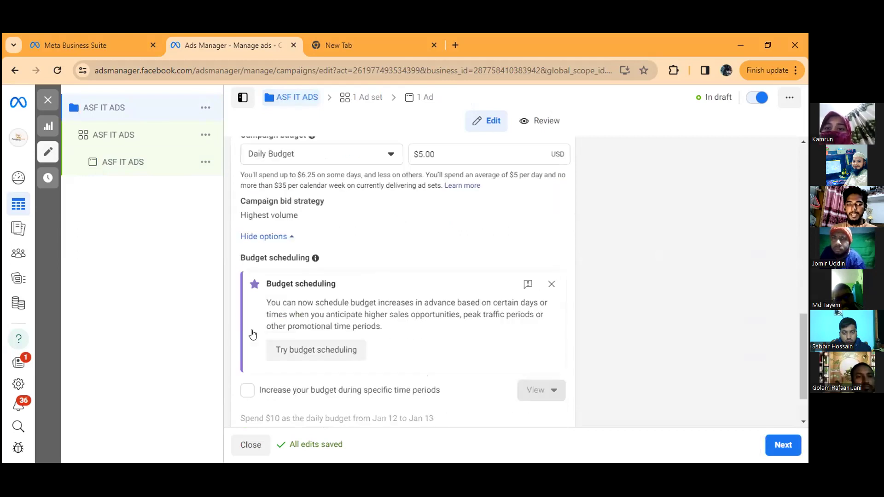
scroll(299, 341, "down", 1)
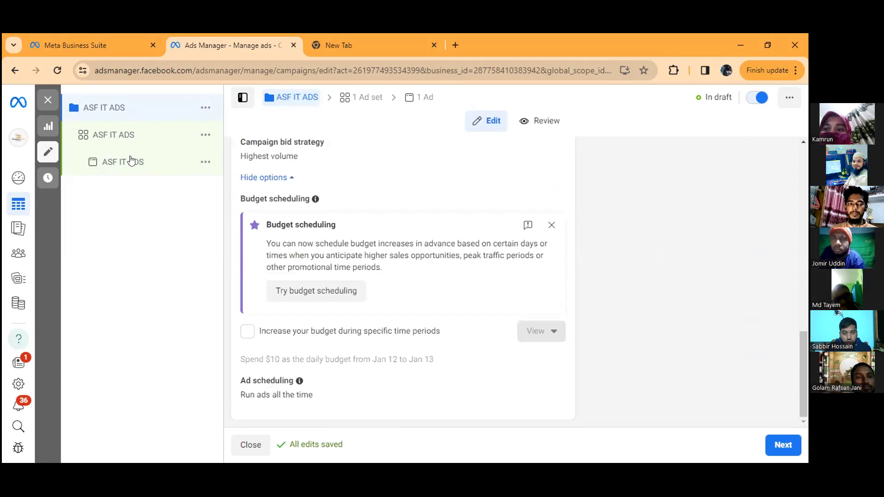
Step: Set the start time in the ASF IT ADS ad set's schedule to 11:15 PM
left_click(134, 134)
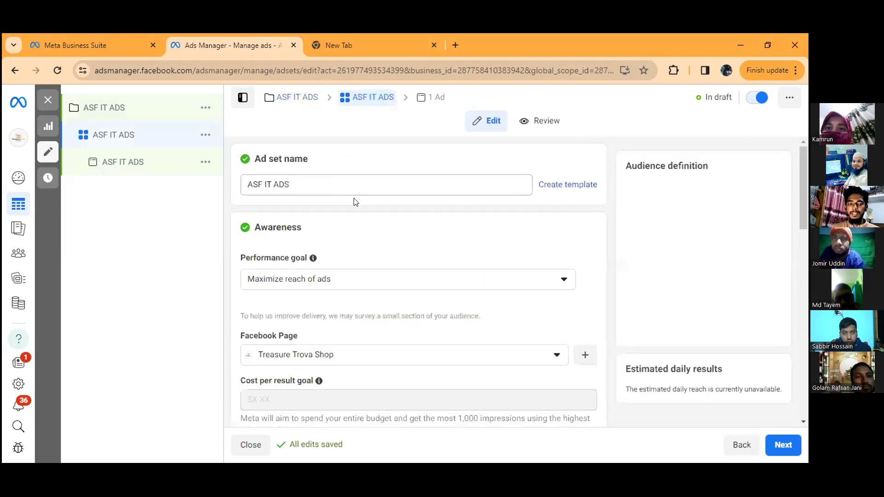
scroll(361, 213, "down", 10)
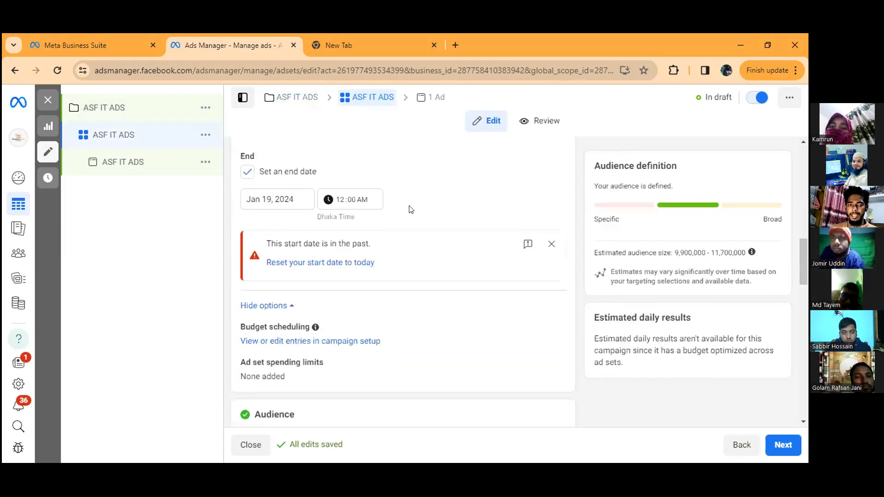
scroll(410, 206, "up", 1)
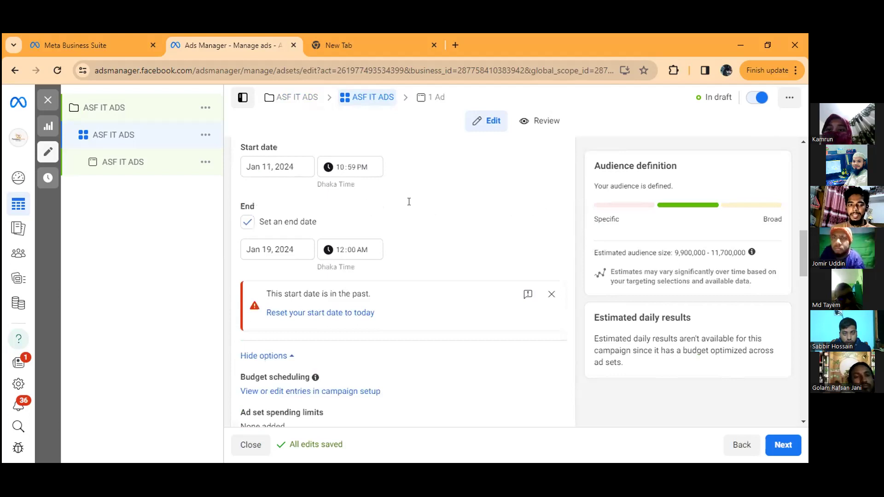
scroll(325, 263, "up", 6)
scroll(328, 236, "down", 5)
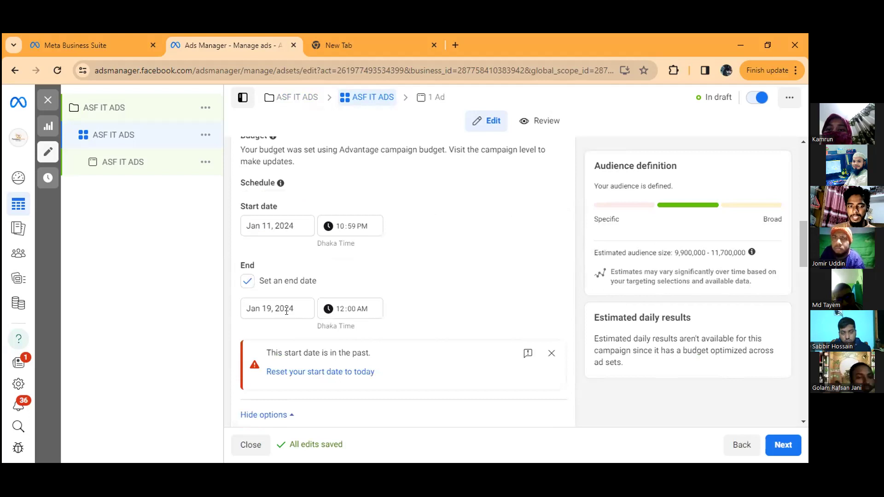
left_click(339, 227)
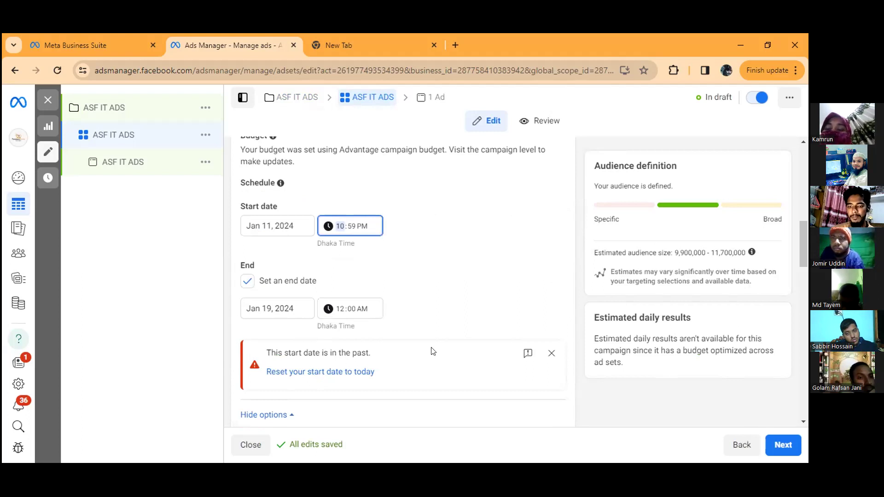
left_click(349, 227)
type("15")
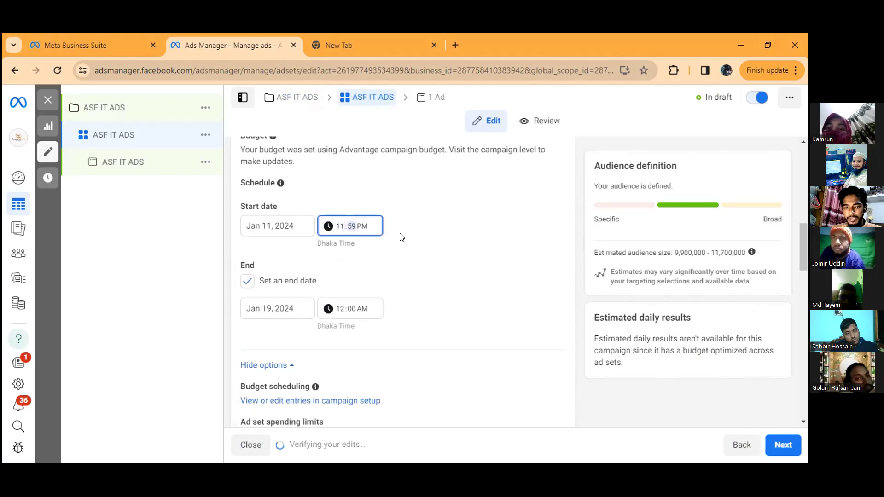
left_click(393, 328)
Step: Review the ad set's end date, audience locations, age, gender, detailed targeting, languages and placements
scroll(345, 278, "down", 3)
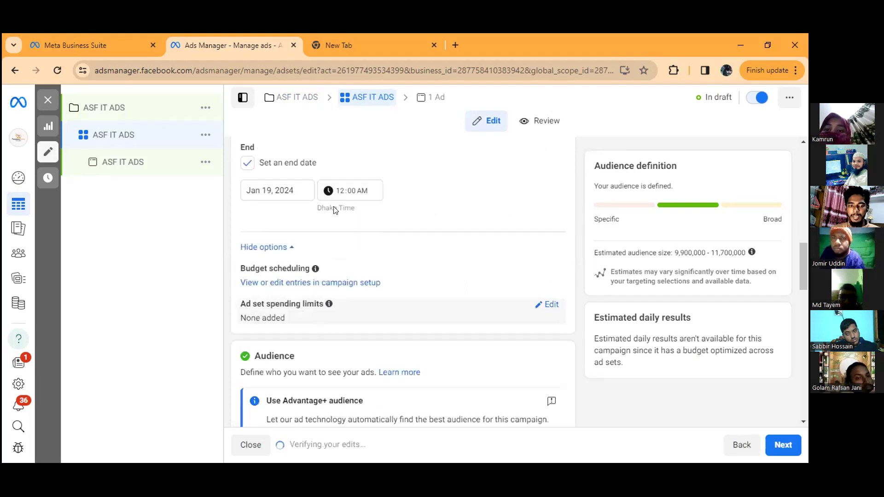
scroll(335, 210, "down", 3)
scroll(314, 240, "up", 2)
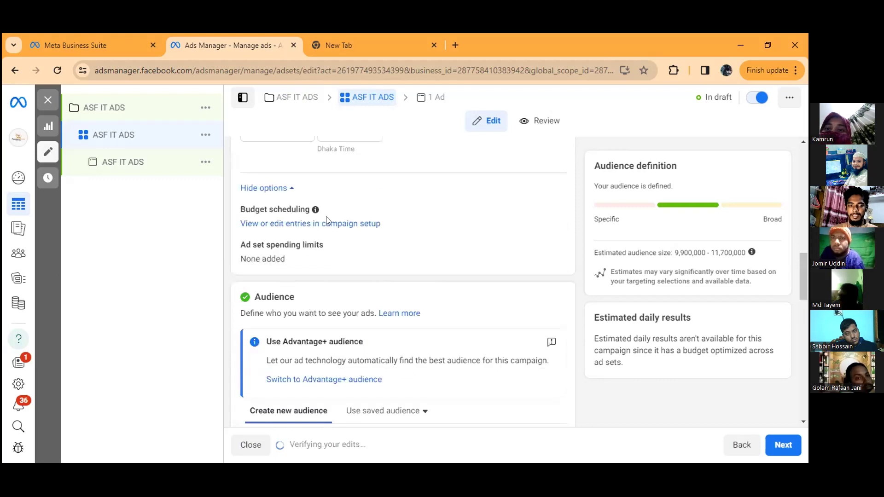
scroll(347, 224, "up", 2)
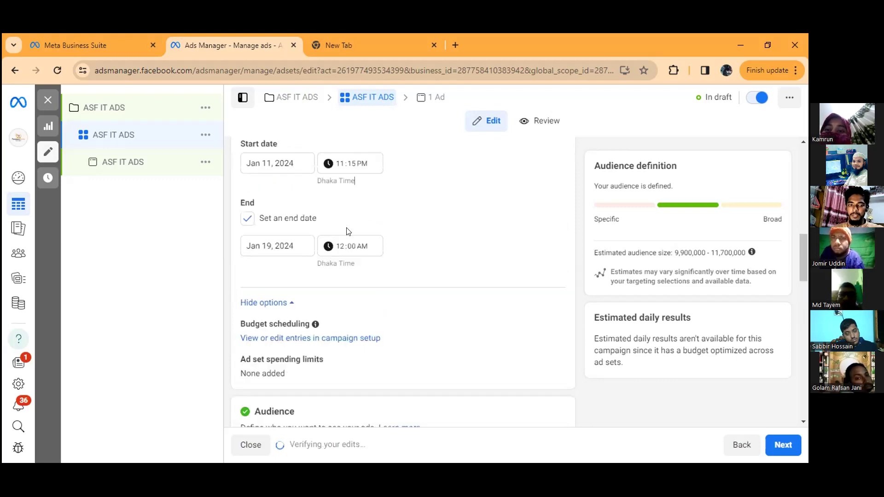
scroll(343, 253, "up", 1)
scroll(341, 277, "down", 1)
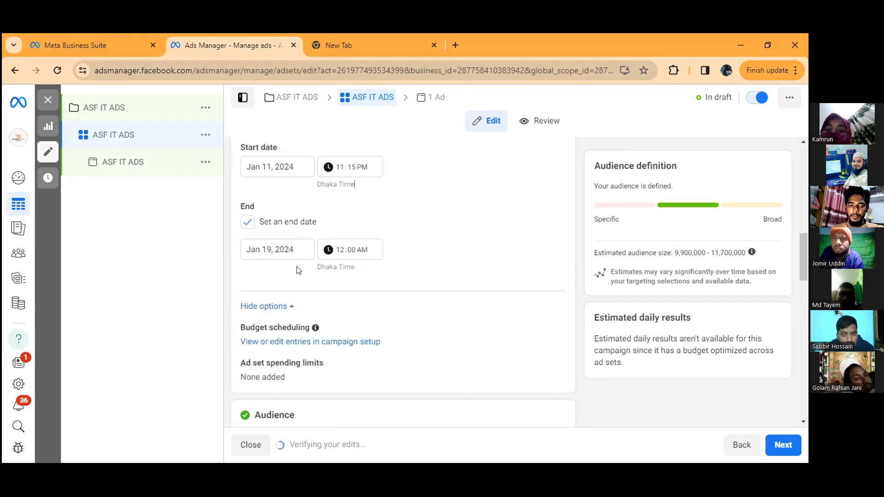
scroll(299, 271, "down", 4)
scroll(322, 304, "down", 1)
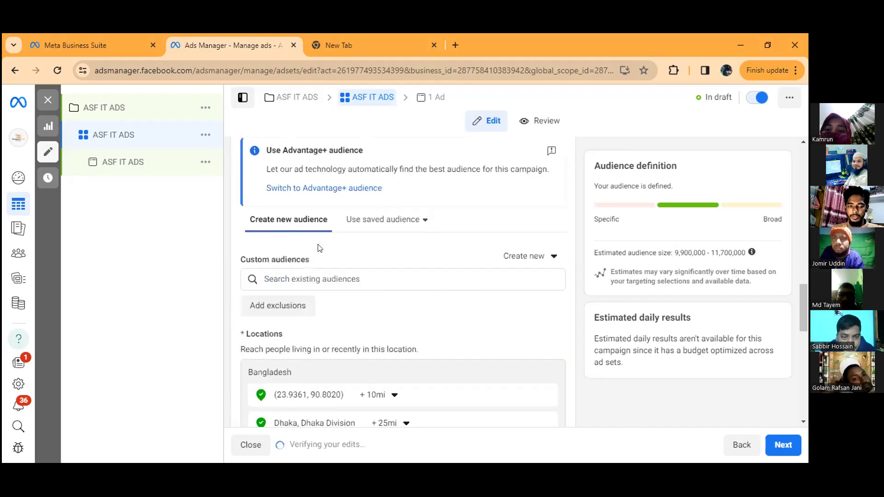
scroll(320, 240, "down", 1)
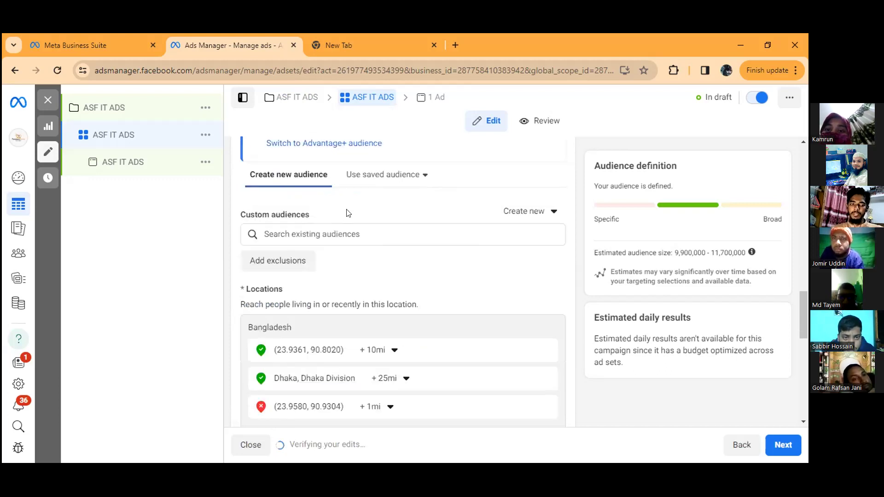
scroll(345, 216, "up", 1)
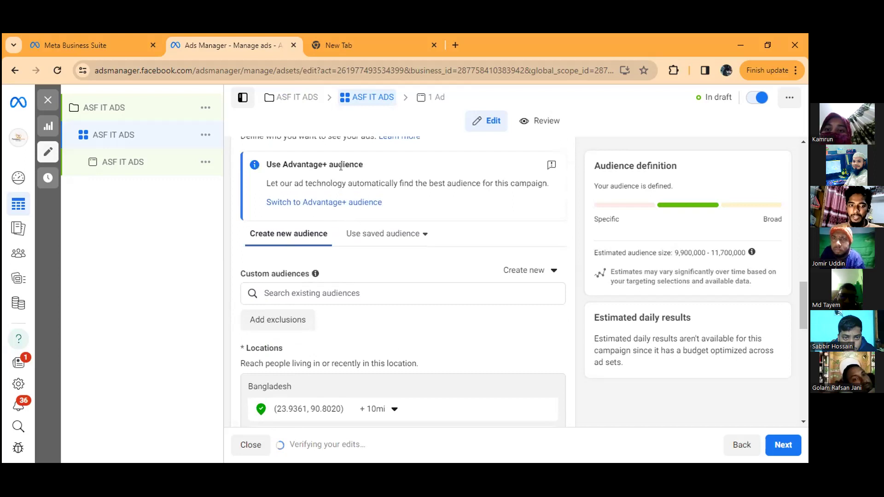
scroll(326, 214, "down", 2)
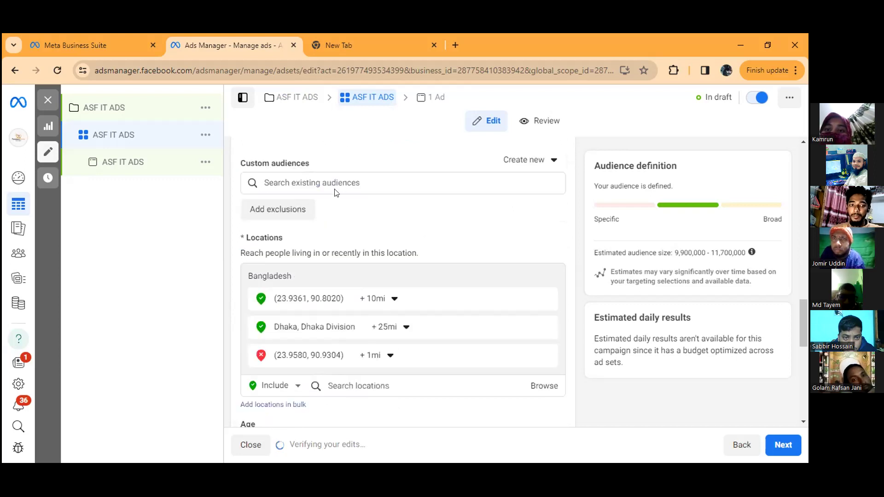
scroll(336, 237, "down", 3)
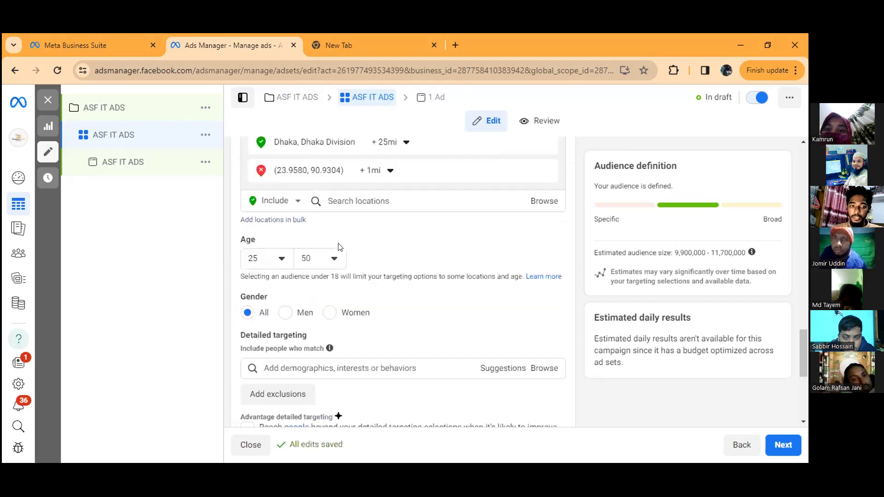
scroll(338, 247, "down", 1)
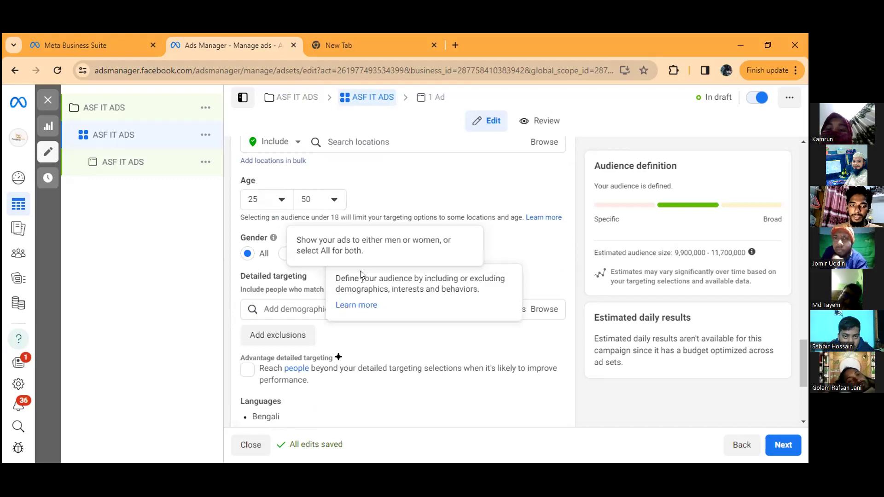
scroll(323, 257, "down", 3)
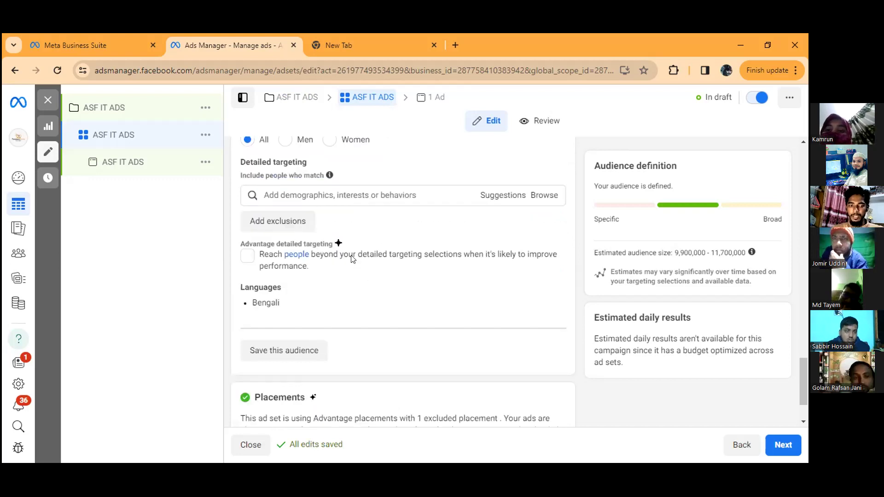
scroll(349, 260, "down", 2)
scroll(347, 260, "down", 1)
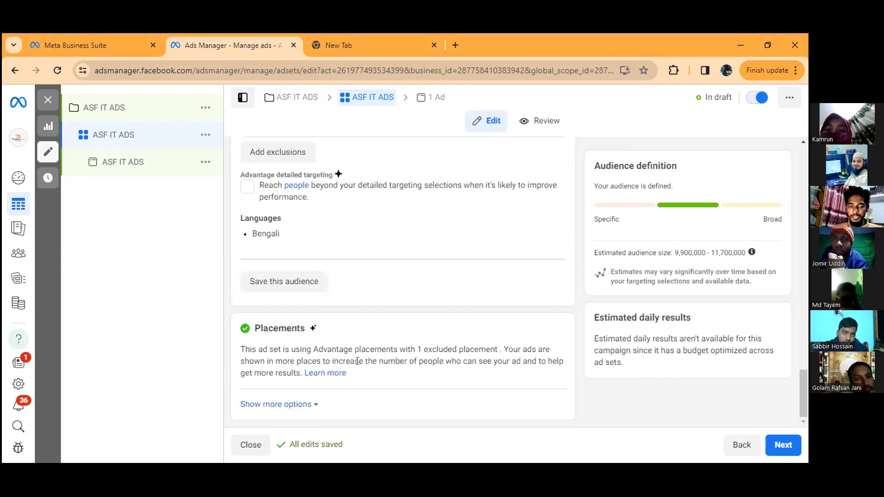
Step: Return to the ASF IT ADS ad and check its creative post, primary text and call to action
left_click(128, 170)
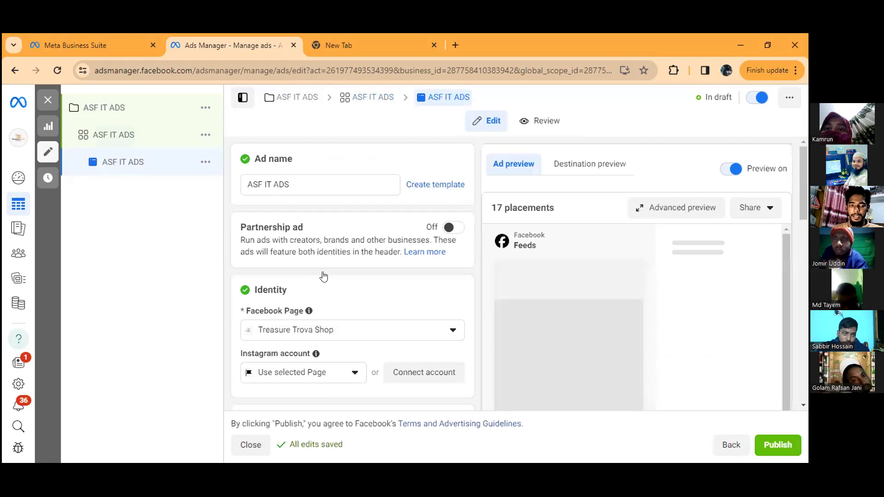
scroll(470, 303, "down", 5)
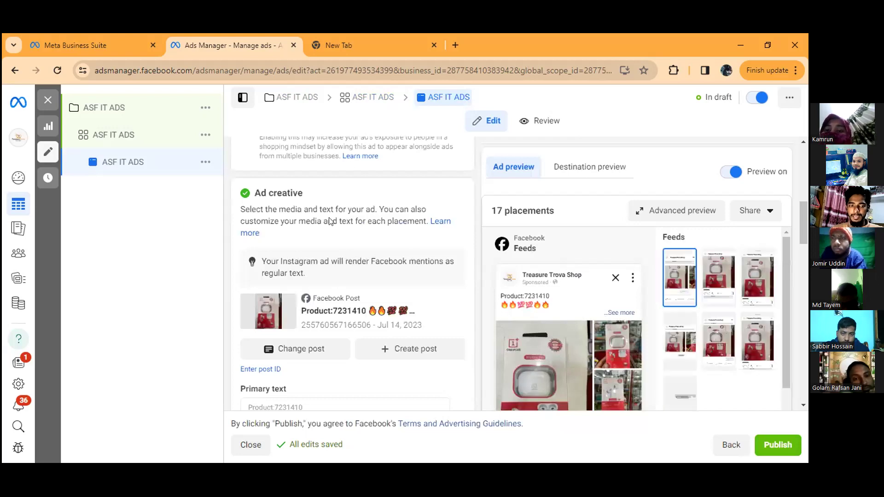
scroll(338, 279, "down", 1)
scroll(322, 221, "down", 1)
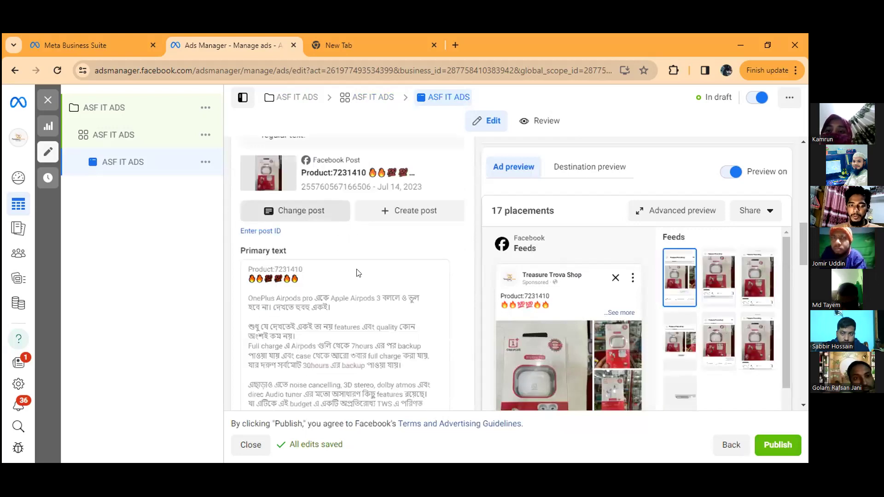
scroll(276, 270, "down", 2)
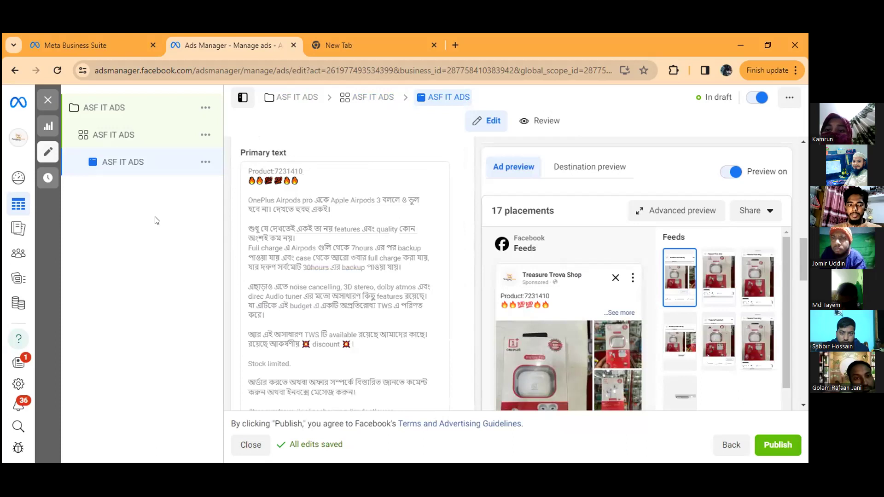
scroll(277, 283, "down", 2)
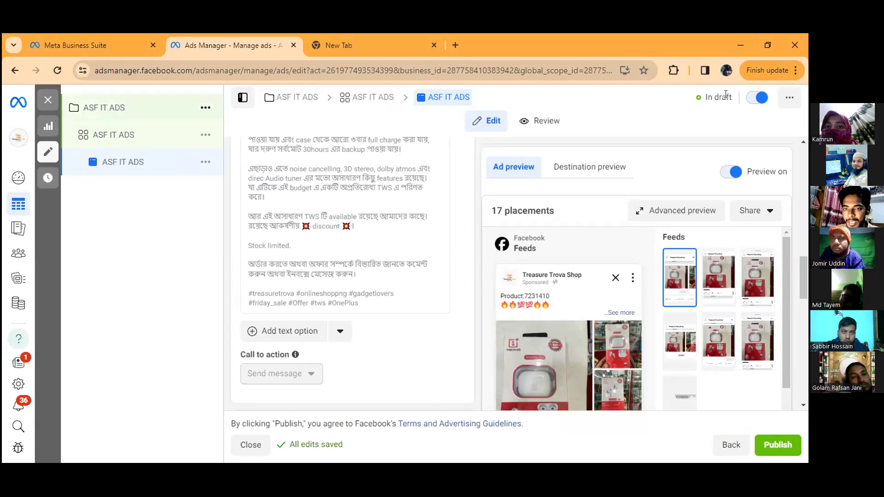
scroll(318, 218, "down", 1)
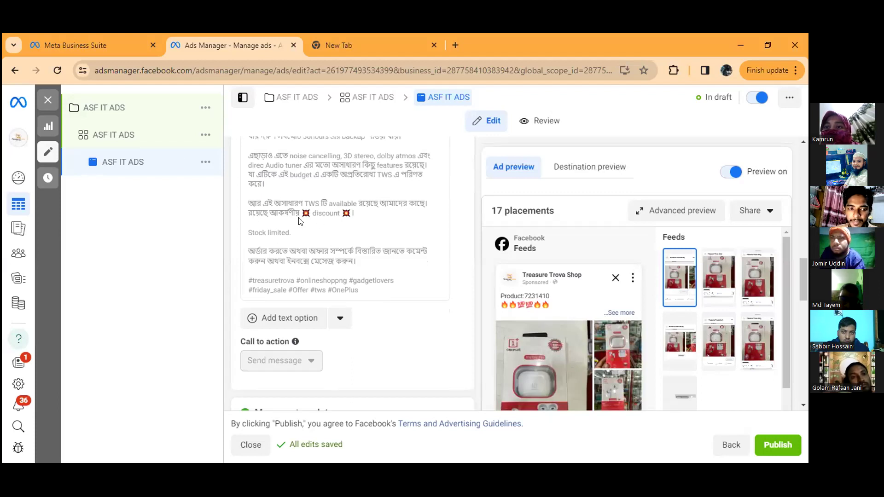
Step: Return to the ASF IT ADS ad set and set the schedule's start time to 10:15 PM
scroll(300, 221, "up", 3)
left_click(150, 135)
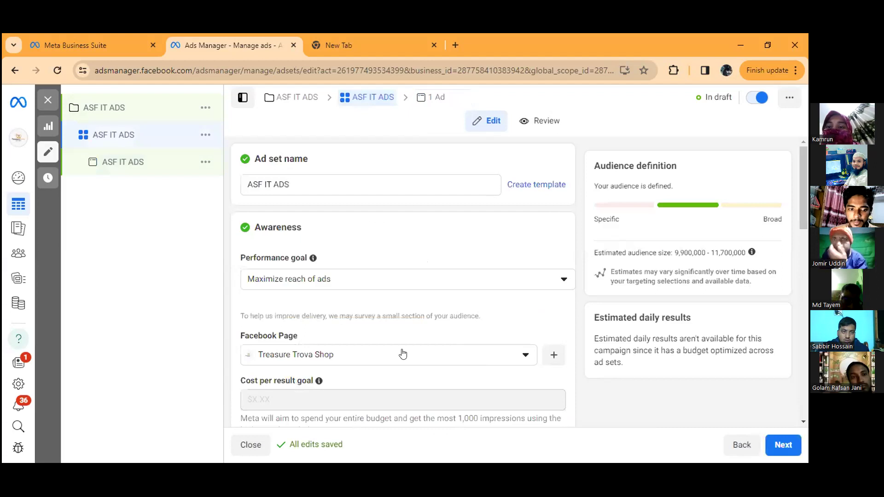
scroll(393, 285, "down", 1)
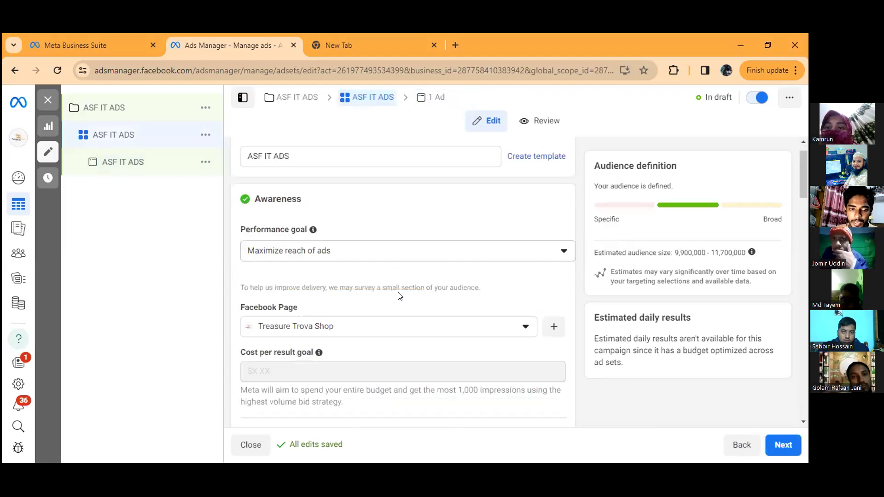
scroll(400, 296, "down", 5)
scroll(343, 343, "up", 2)
left_click(341, 344)
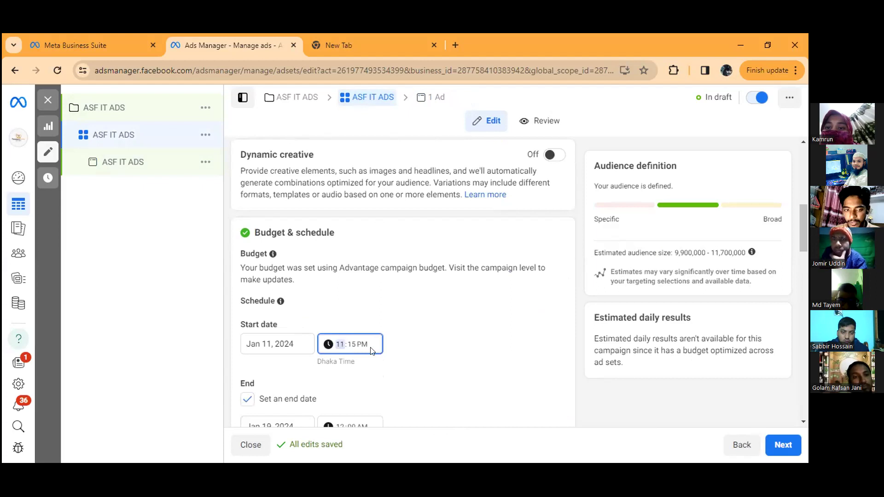
left_click(452, 333)
scroll(452, 332, "down", 3)
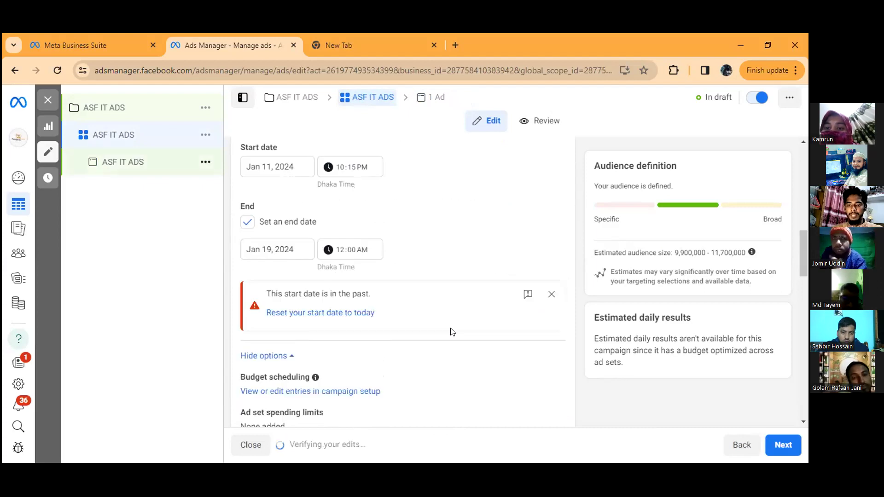
Step: Check the existing post in the ASF IT ADS ad's creative and reload the page
left_click(151, 162)
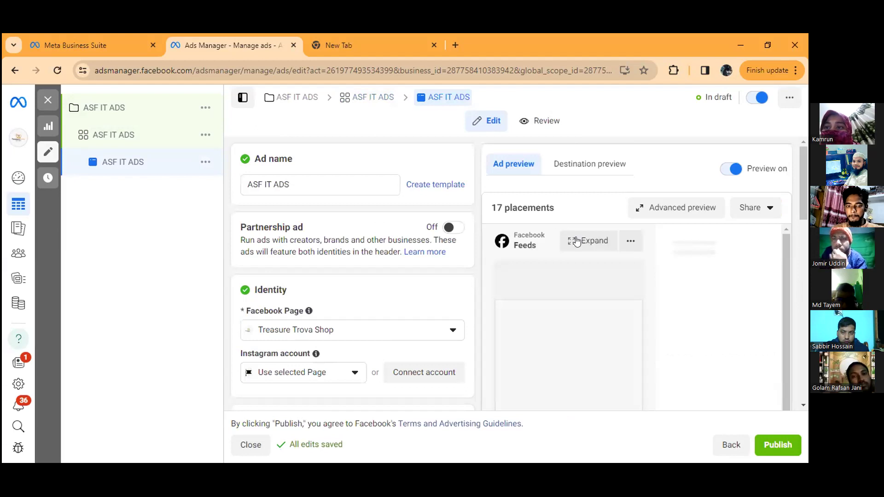
scroll(553, 258, "down", 3)
scroll(461, 256, "down", 2)
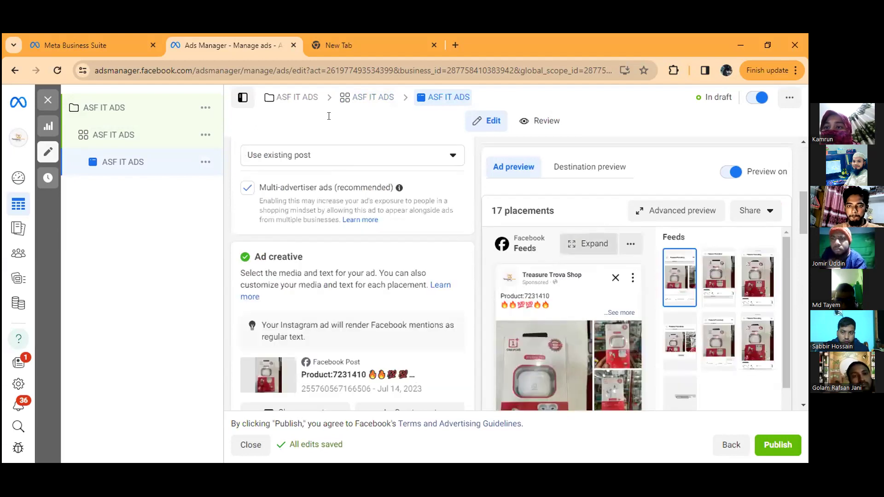
scroll(470, 251, "down", 3)
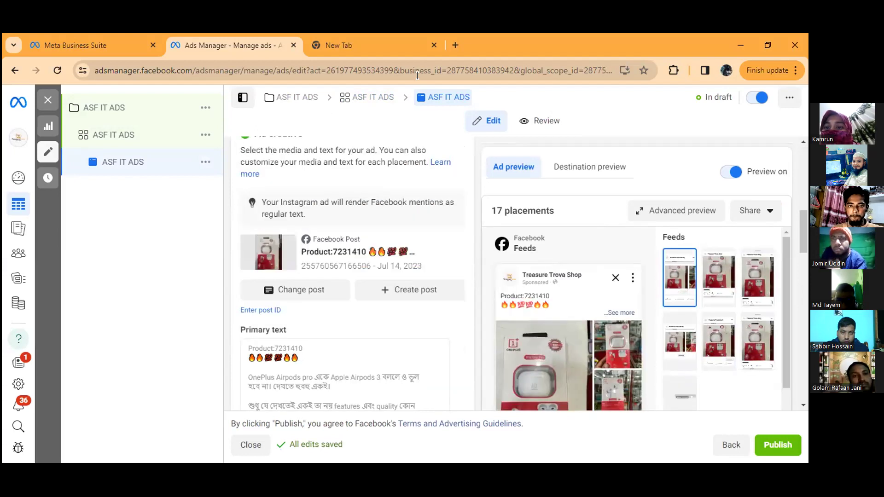
left_click(59, 70)
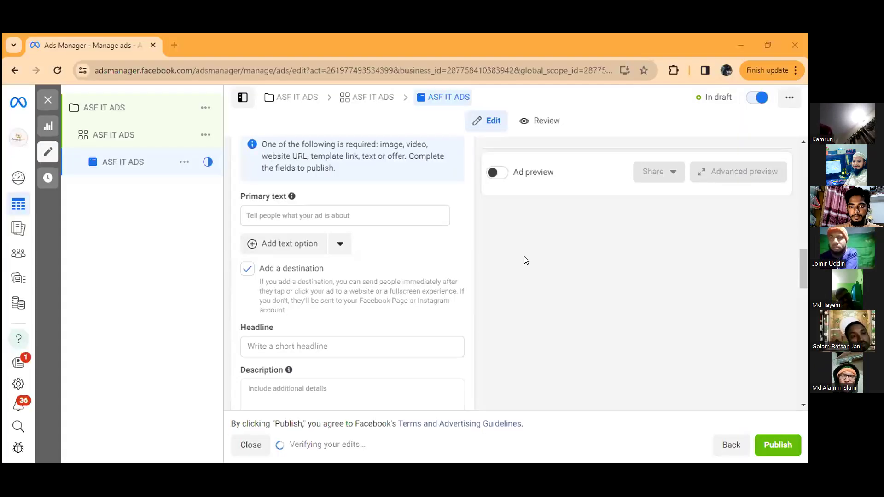
Step: Enter "Offer Going on" as the primary text in the ad creative and publish the campaign
scroll(364, 244, "up", 3)
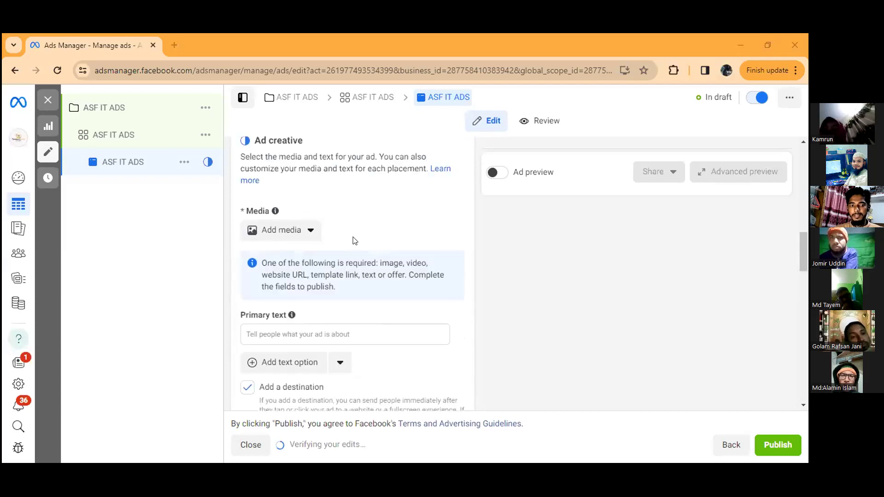
scroll(332, 230, "up", 4)
scroll(325, 194, "up", 1)
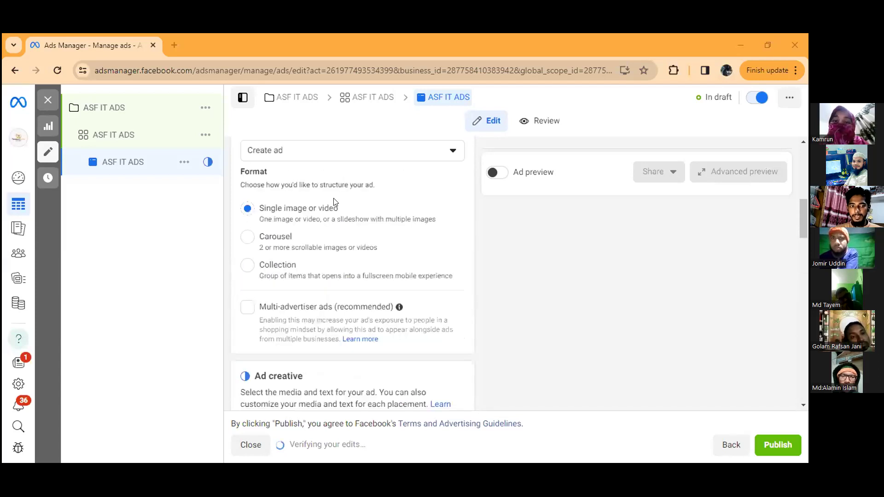
scroll(336, 203, "up", 1)
scroll(293, 309, "down", 4)
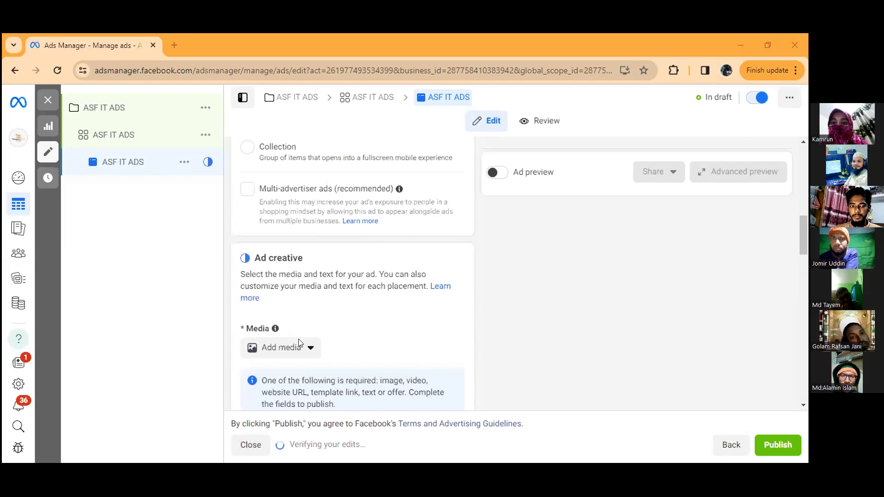
scroll(310, 305, "down", 1)
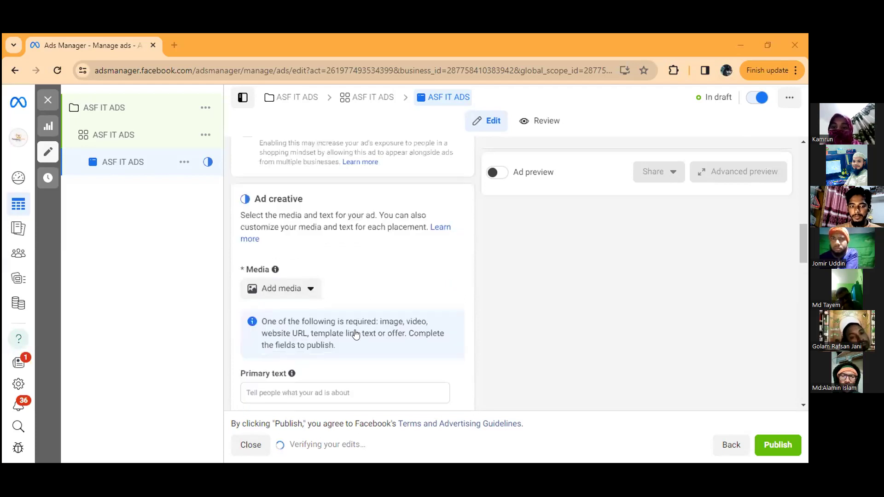
scroll(354, 335, "down", 3)
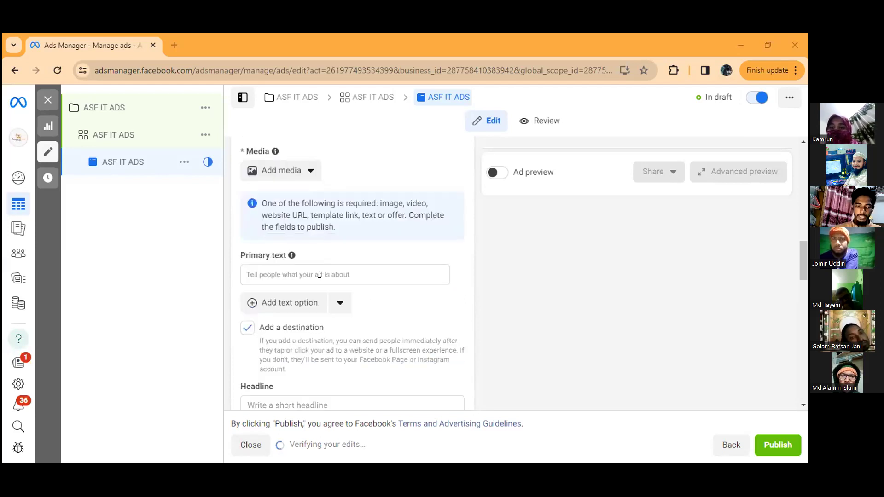
left_click(319, 274)
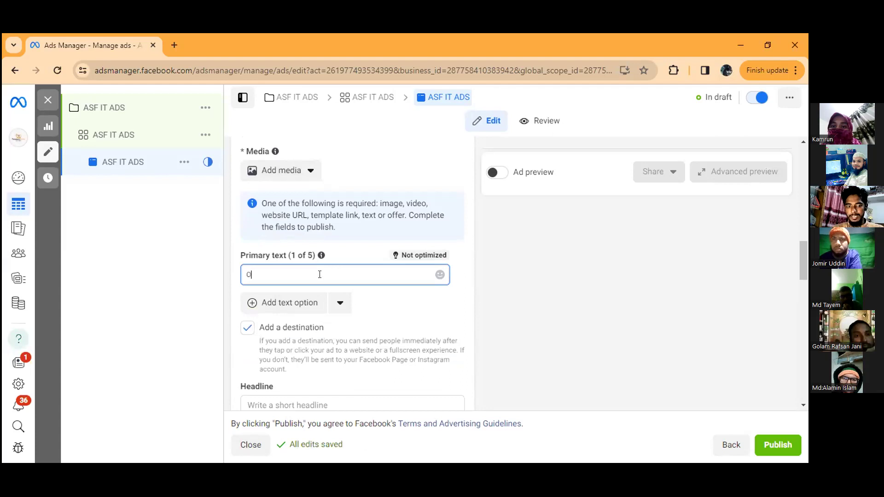
type("ffer Going on")
left_click(777, 445)
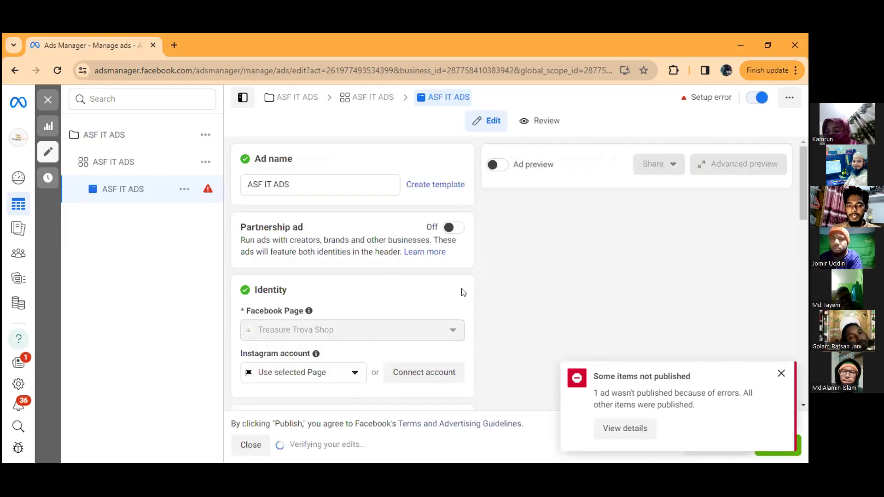
Step: Inspect the ASF IT ADS ad's setup error and review its media, primary text, destination, headline, description and call to action
left_click(207, 191)
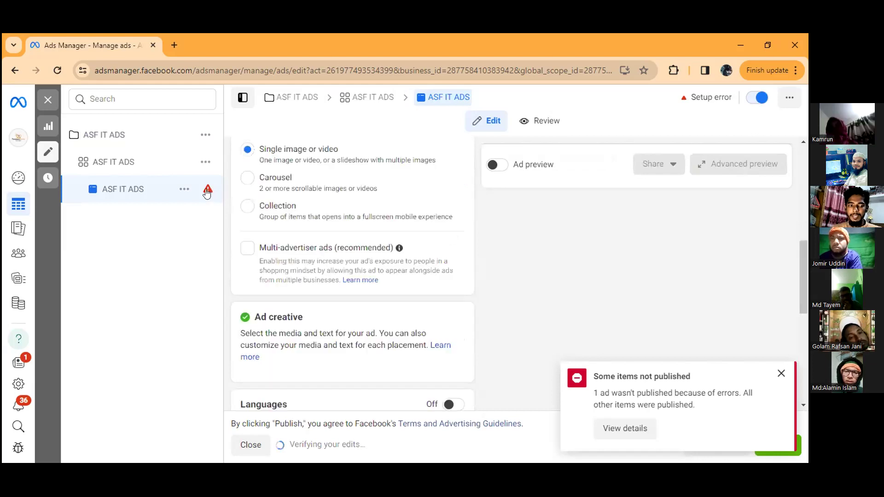
mouse_move(207, 193)
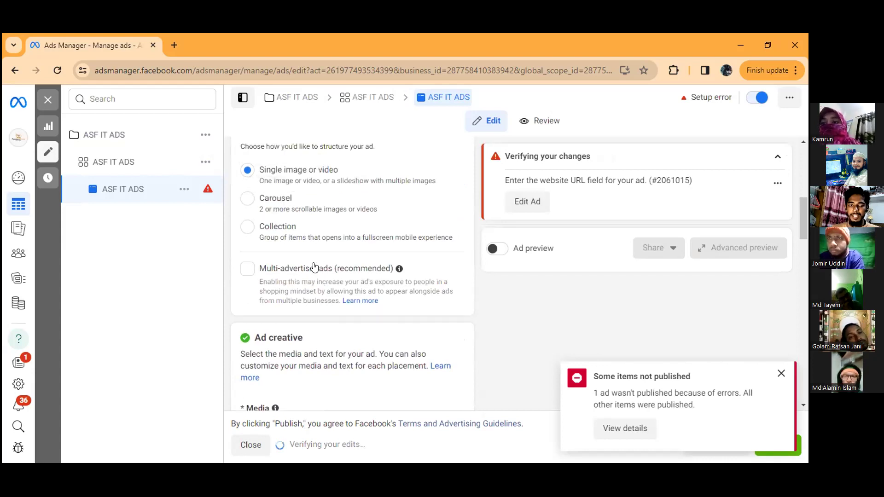
scroll(273, 257, "down", 4)
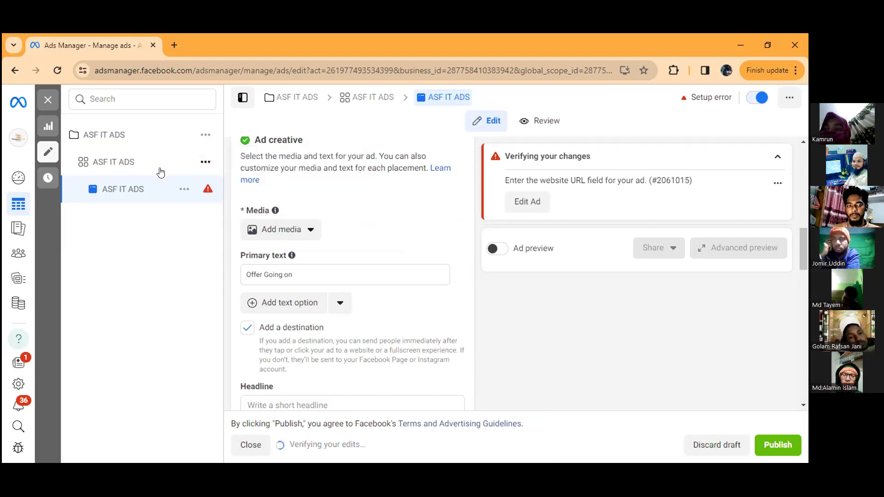
scroll(296, 203, "down", 1)
mouse_move(296, 202)
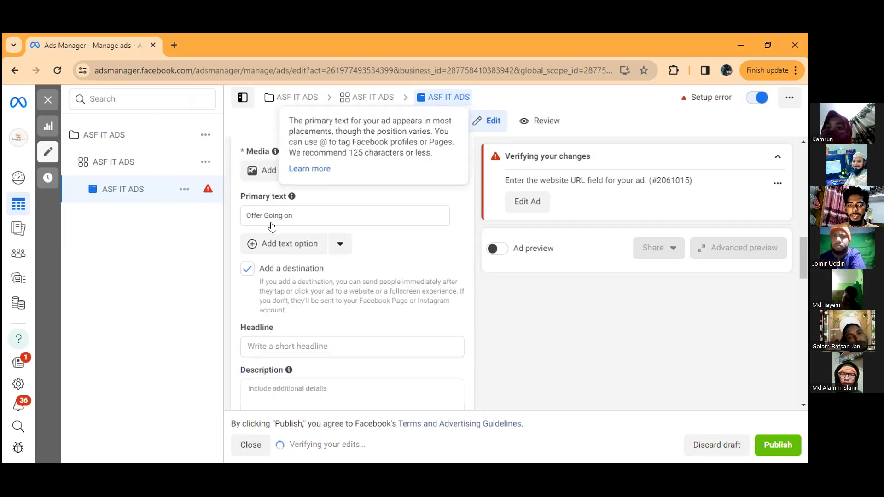
scroll(272, 226, "down", 1)
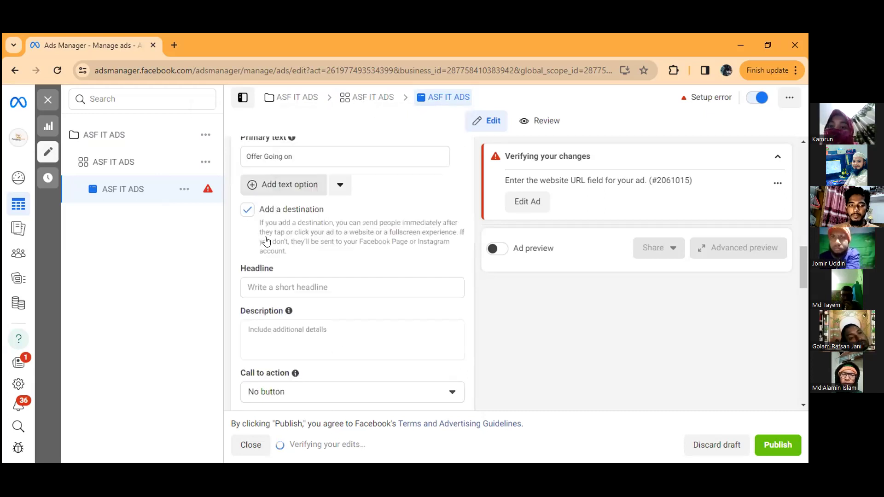
scroll(272, 242, "down", 2)
scroll(302, 268, "up", 1)
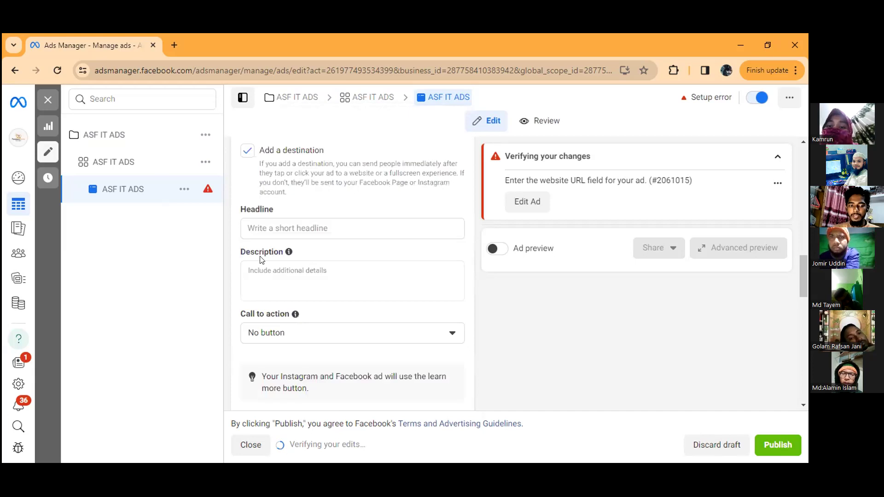
scroll(330, 198, "up", 1)
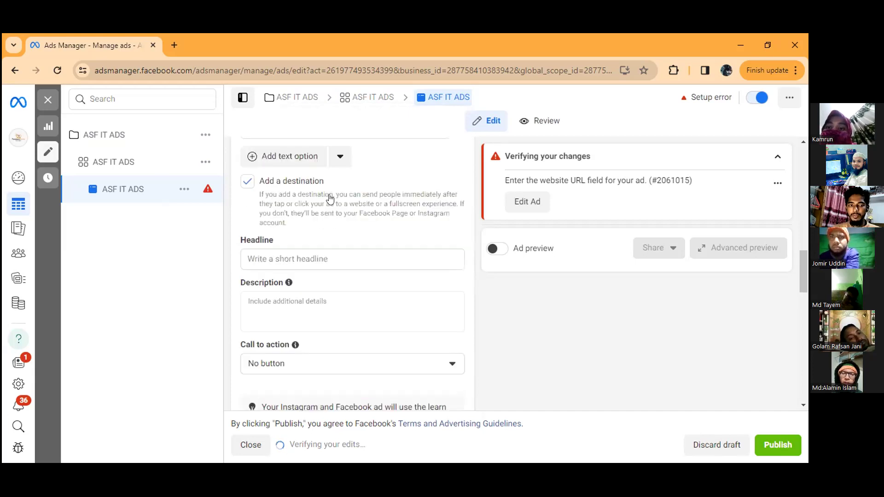
scroll(329, 199, "up", 3)
scroll(313, 182, "up", 3)
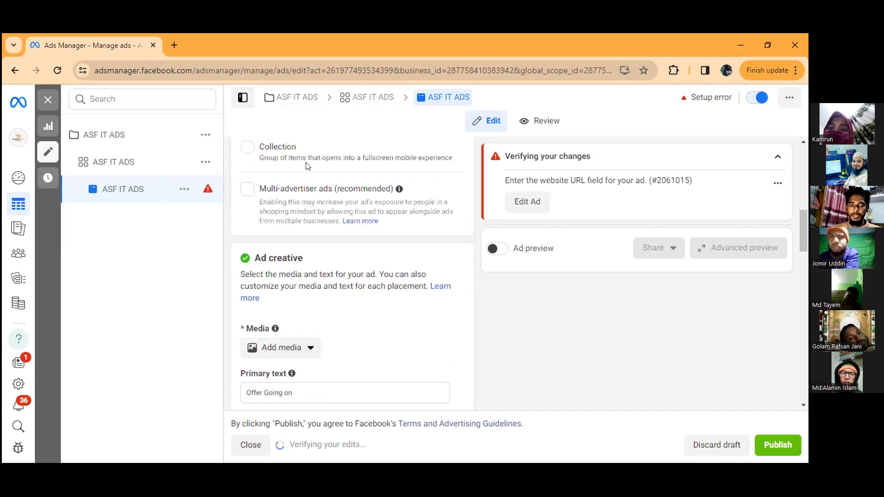